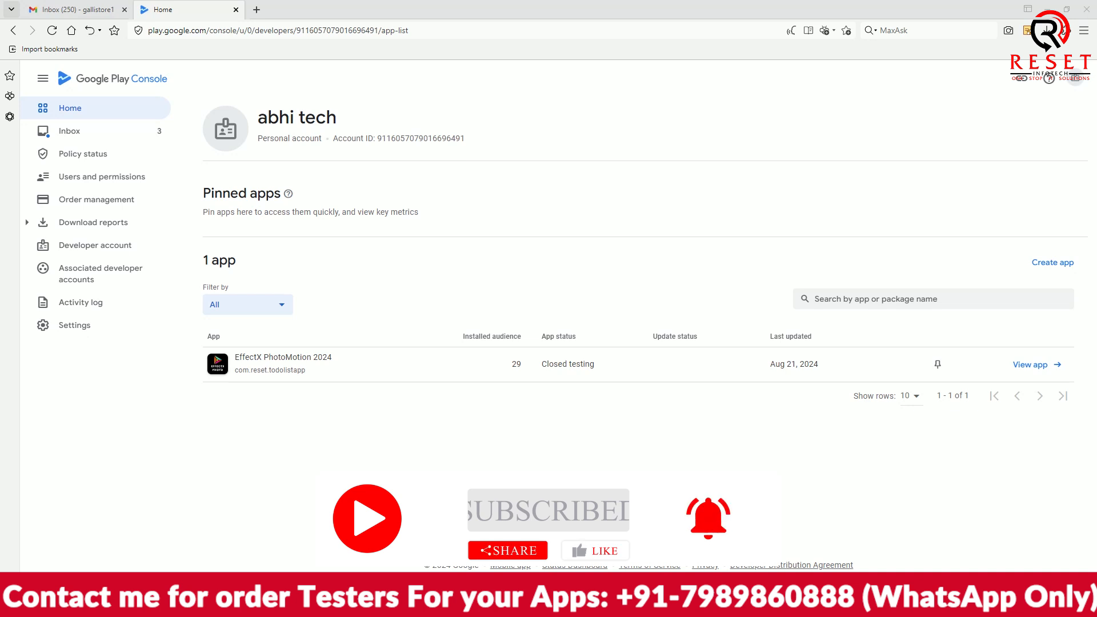
Look through the Zombie Drive game screenshots in the image viewer, including the main menu and car shop, and close the viewer
left_click_drag(0, 129, 594, 84)
key("Left")
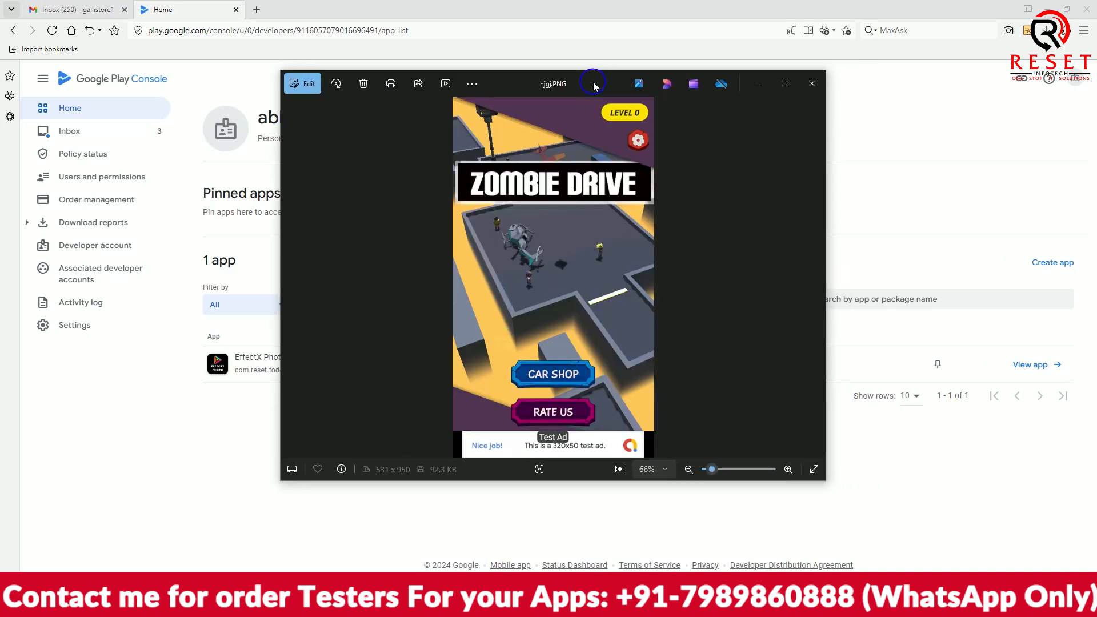
key("Left")
key("Right")
key("Right")
key("Right")
key("Right")
key("Right")
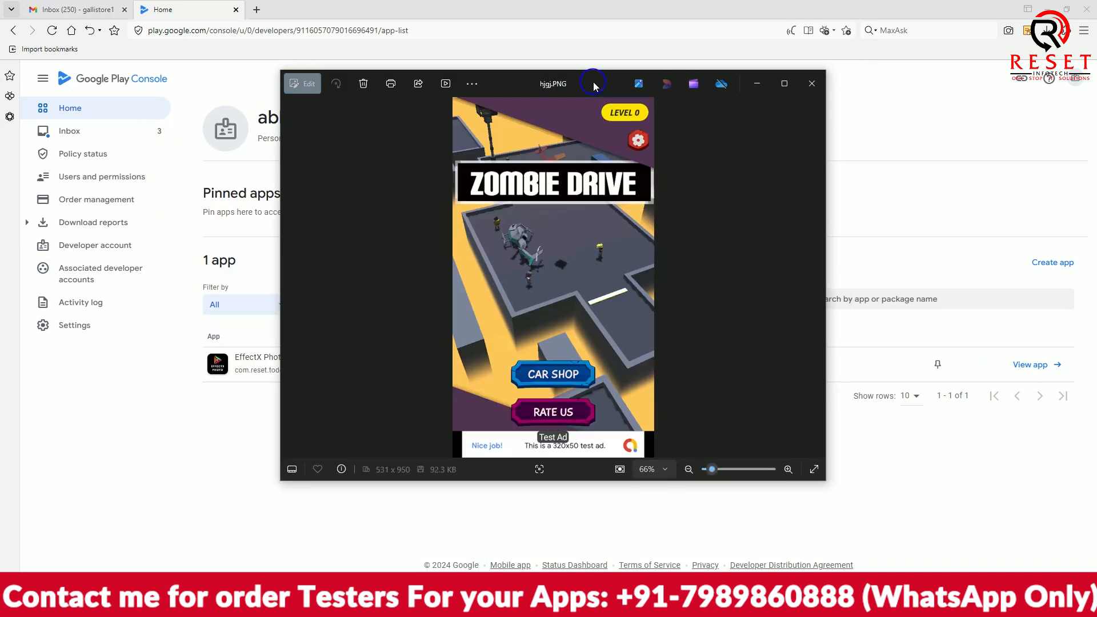
key("Left")
key("Left")
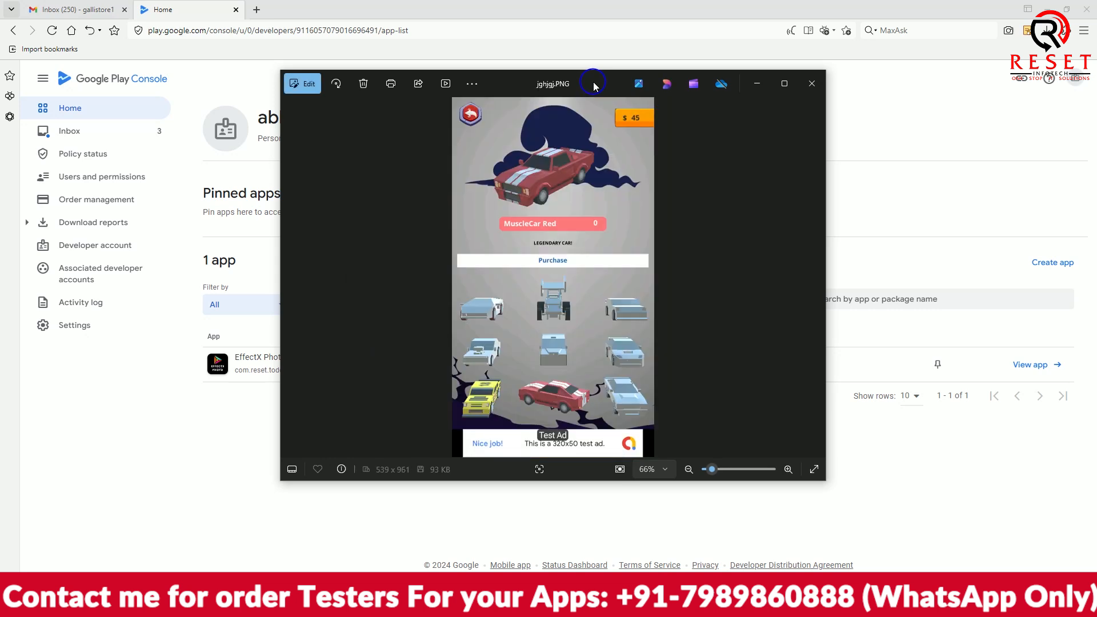
left_click(815, 83)
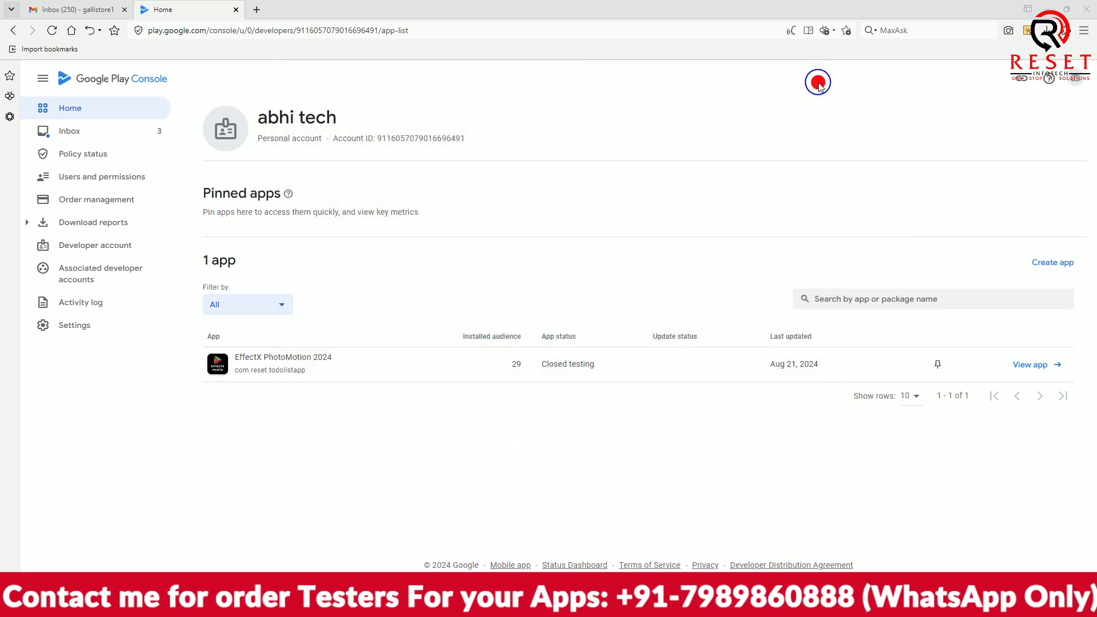
Start creating a new app and enter the app name Zombie Drive, copied from the Notepad notes
left_click(1039, 263)
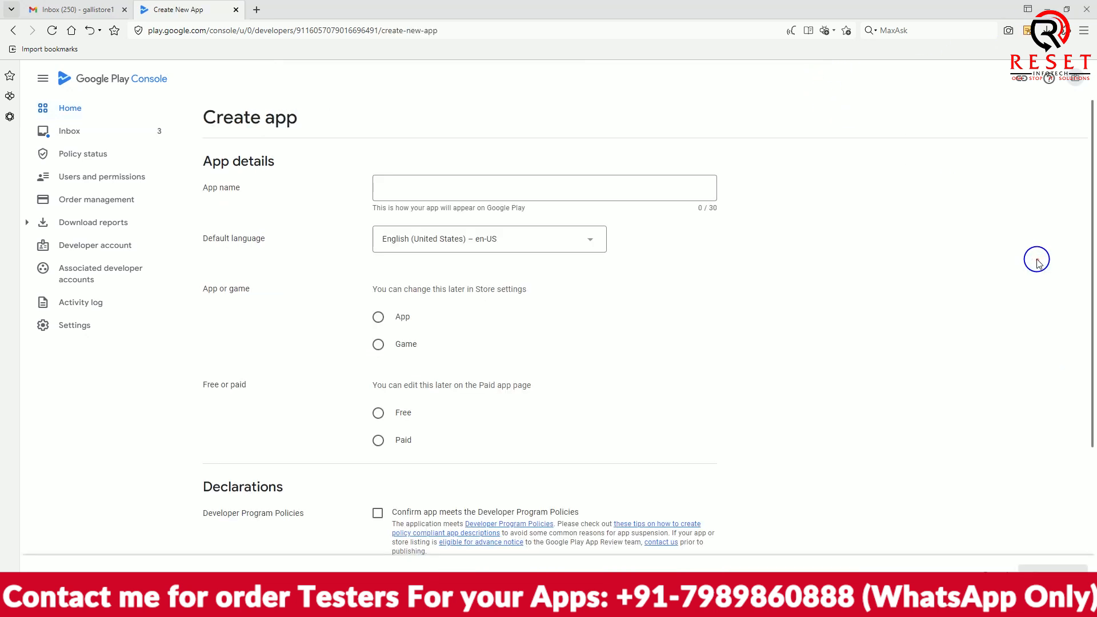
left_click(506, 605)
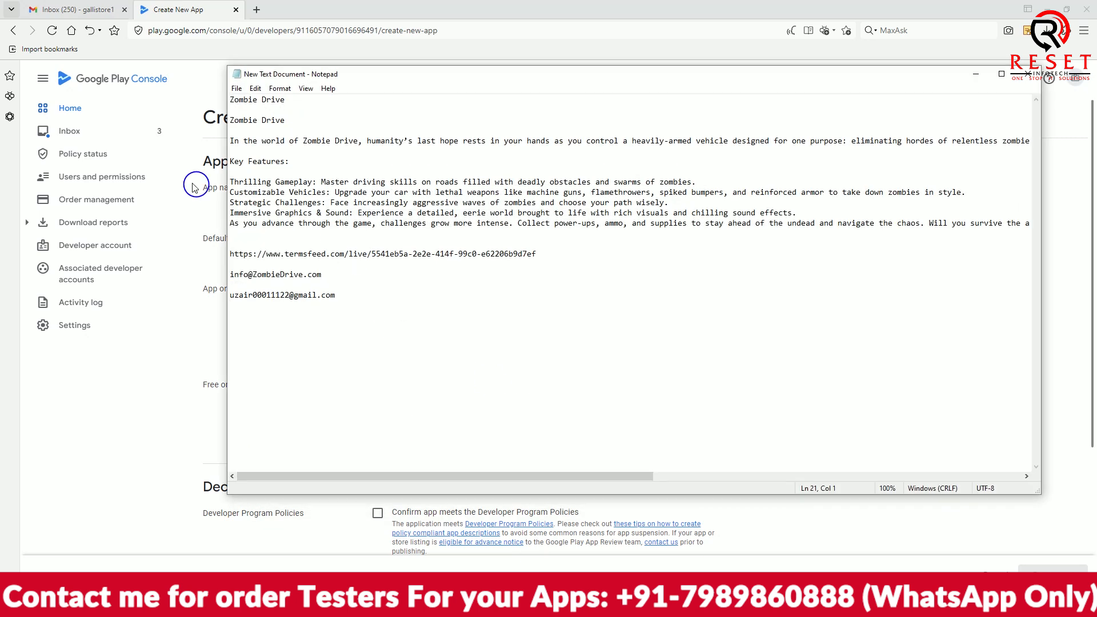
left_click_drag(287, 103, 228, 99)
key("ctrl+c")
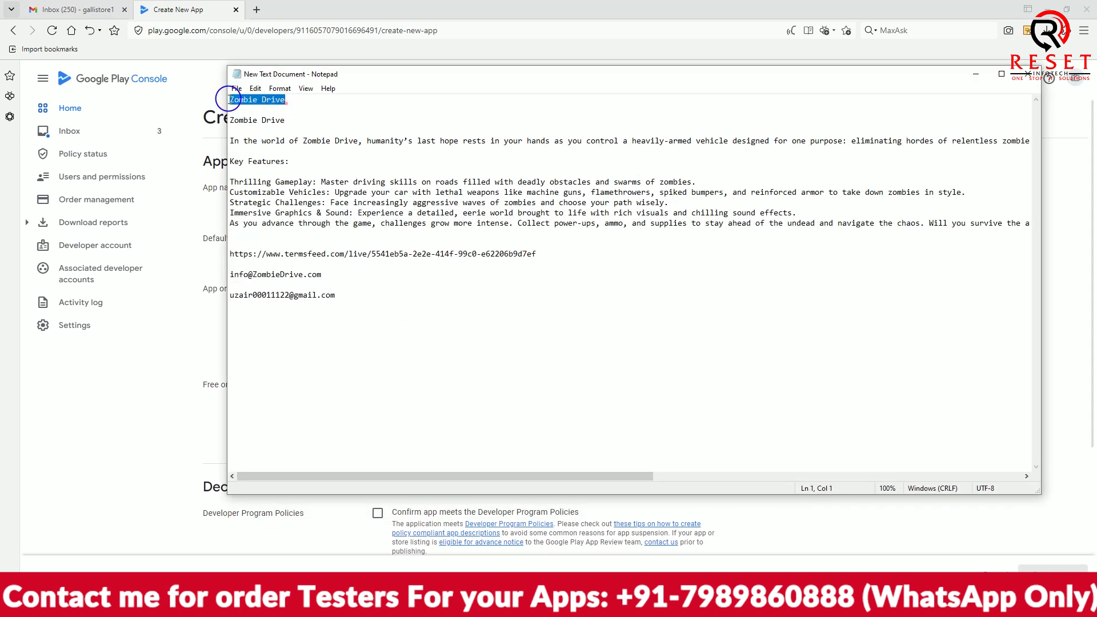
left_click(186, 11)
left_click(400, 186)
key("ctrl+v")
Define the app as a free game, accept both declarations and create it
left_click(379, 344)
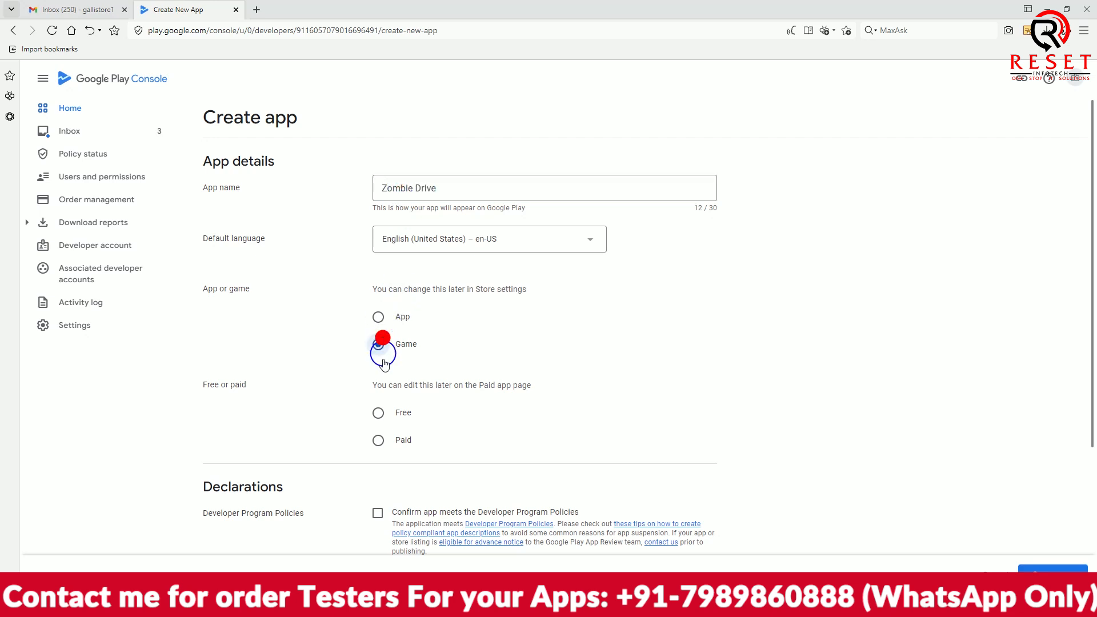
left_click(378, 413)
scroll(510, 405, "down", 4)
left_click(378, 336)
left_click(377, 422)
left_click(1040, 568)
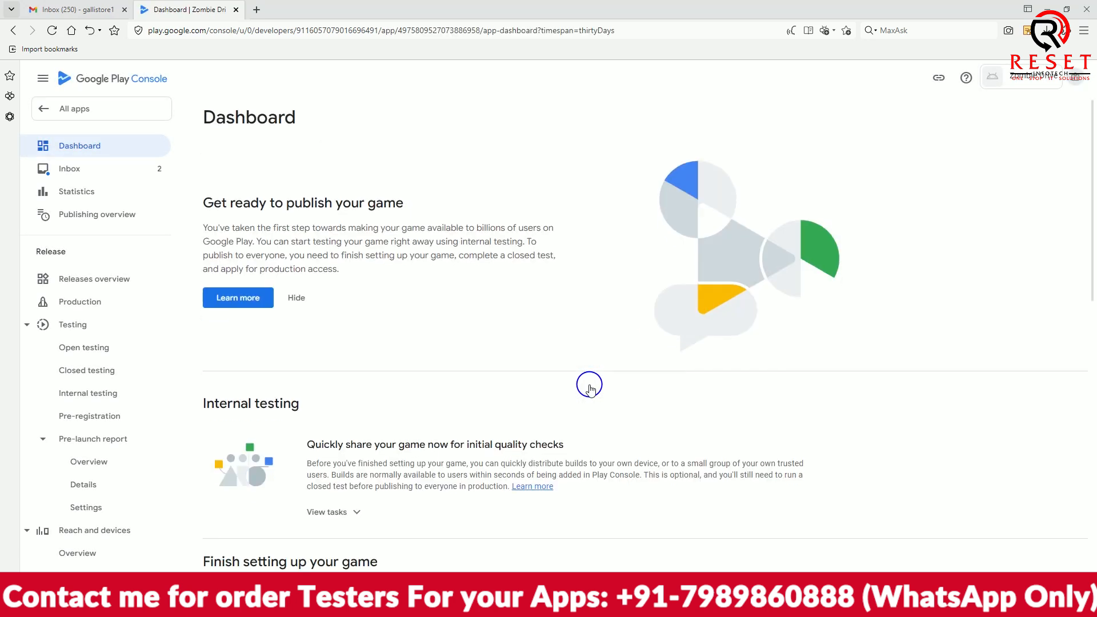
Review the dashboard sections and expand the tasks for finishing the game's setup
scroll(590, 388, "down", 3)
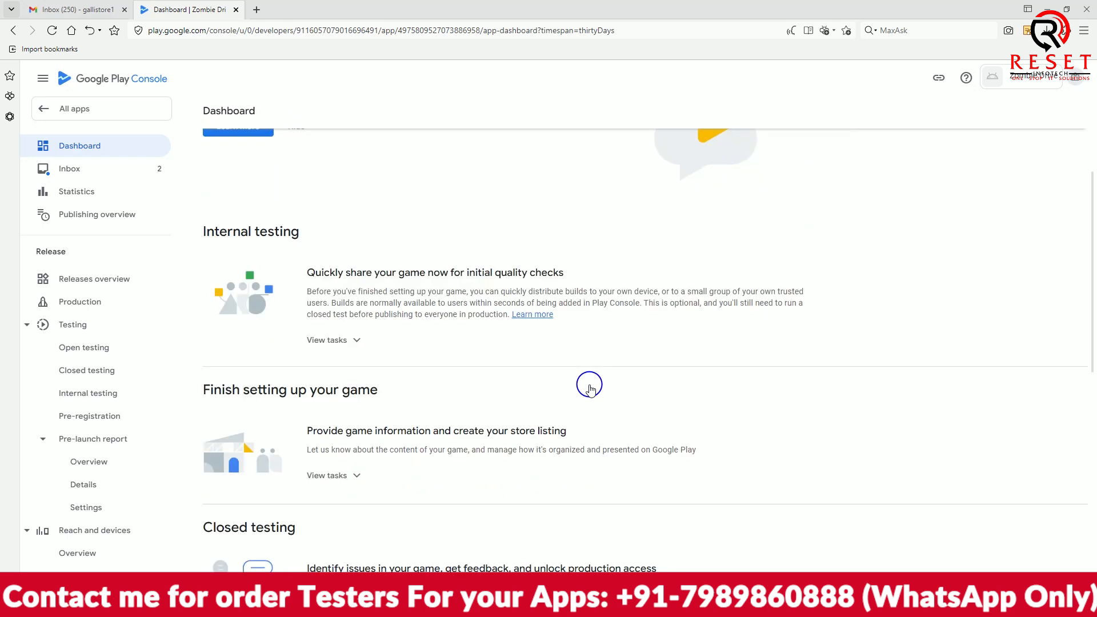
scroll(590, 388, "down", 3)
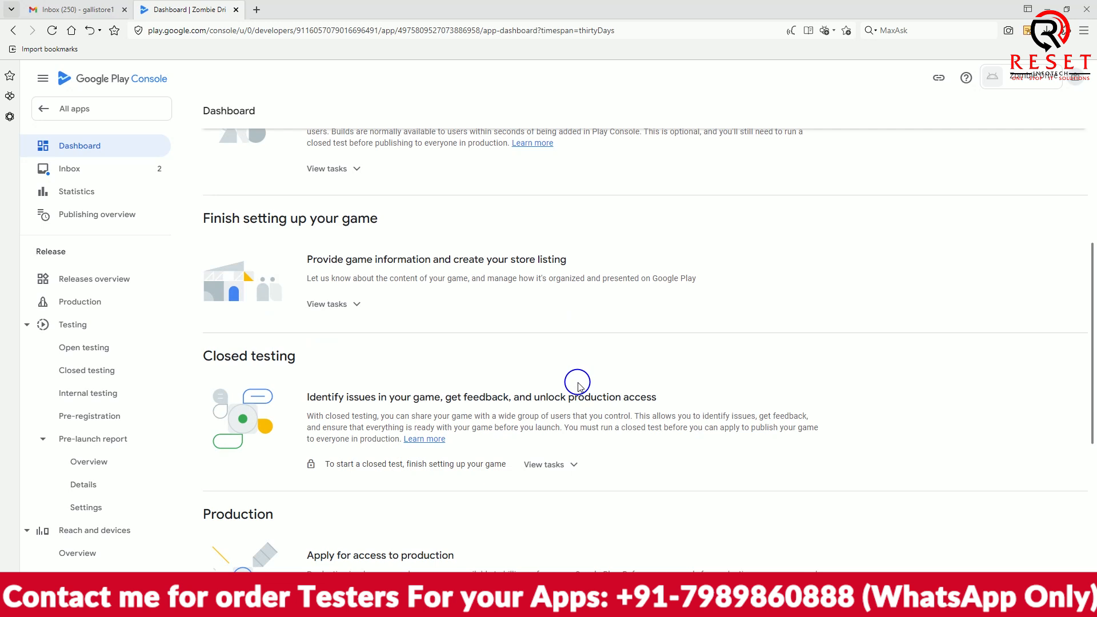
scroll(577, 382, "up", 5)
scroll(577, 382, "down", 3)
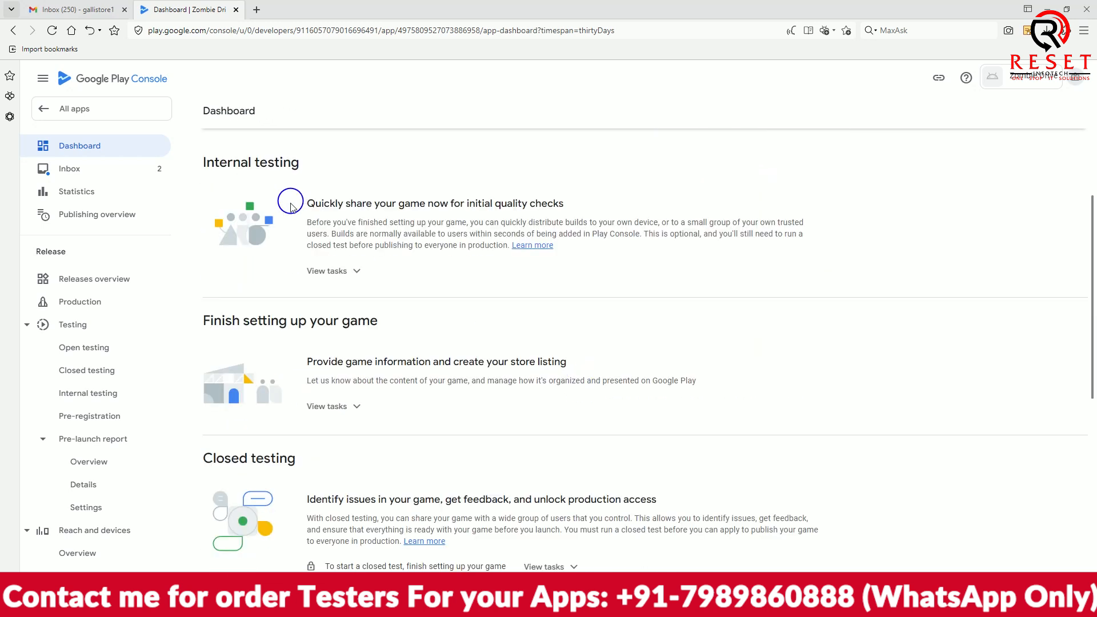
scroll(290, 362, "down", 2)
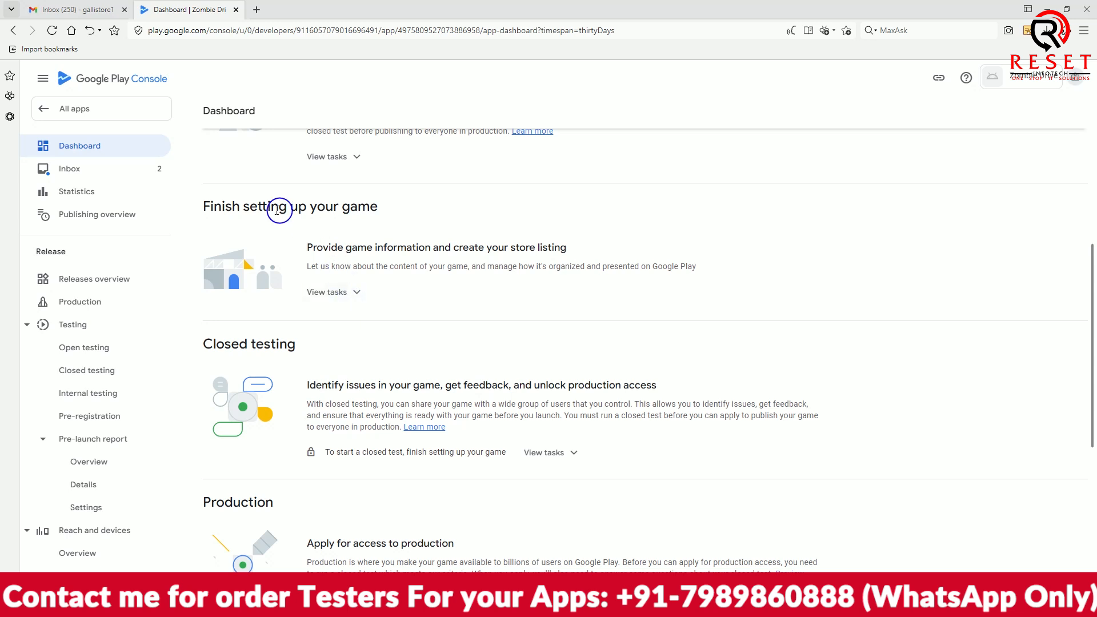
left_click(349, 291)
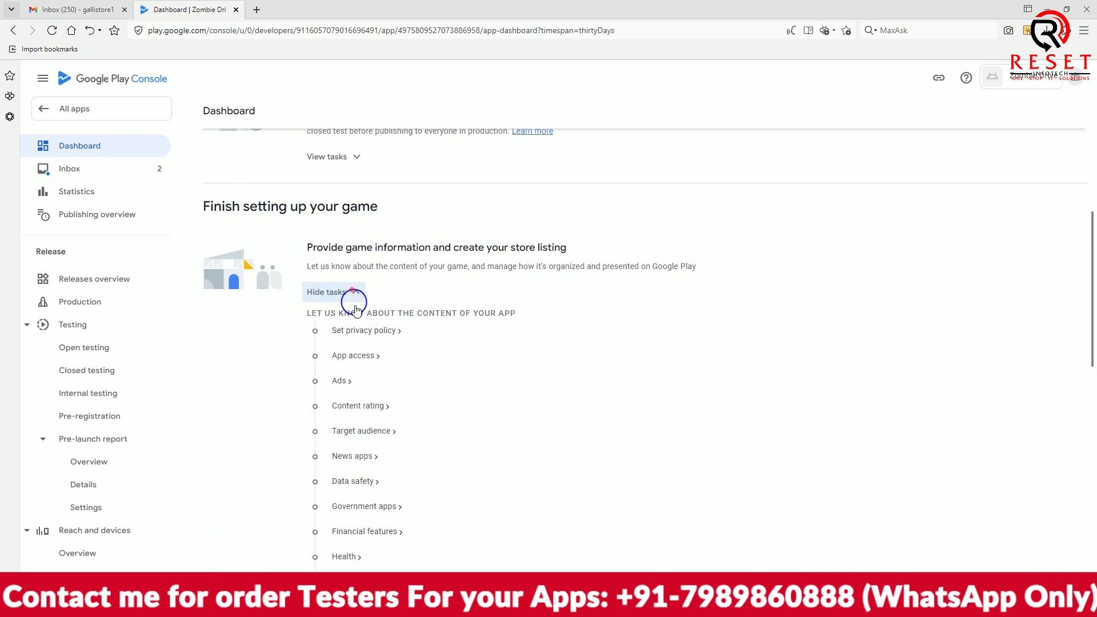
left_click(357, 331)
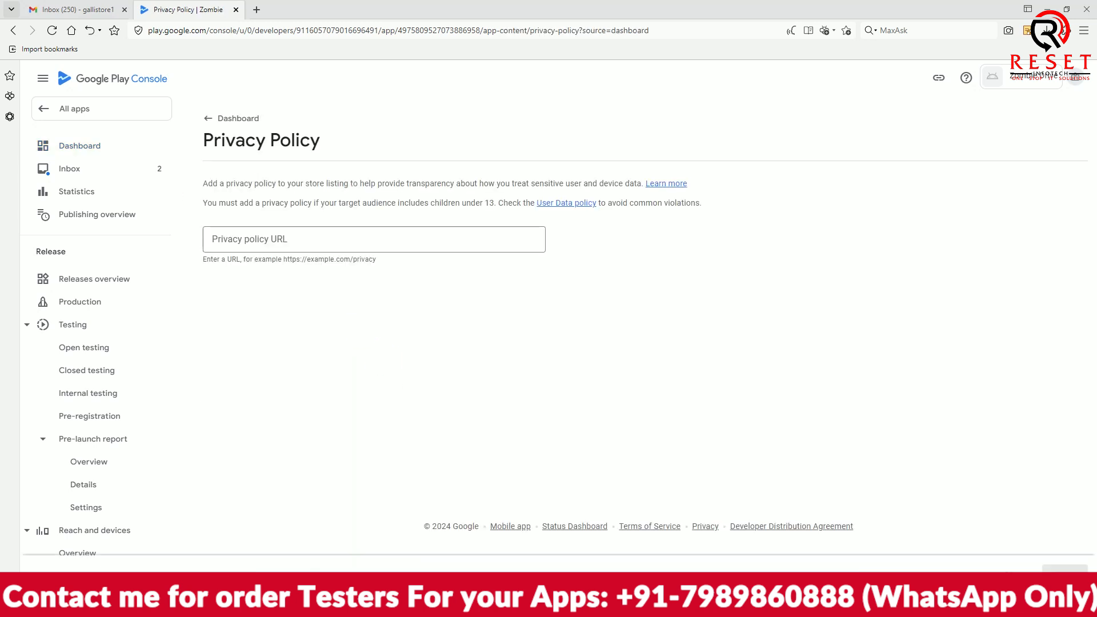
key("alt+Tab")
left_click_drag(534, 254, 216, 238)
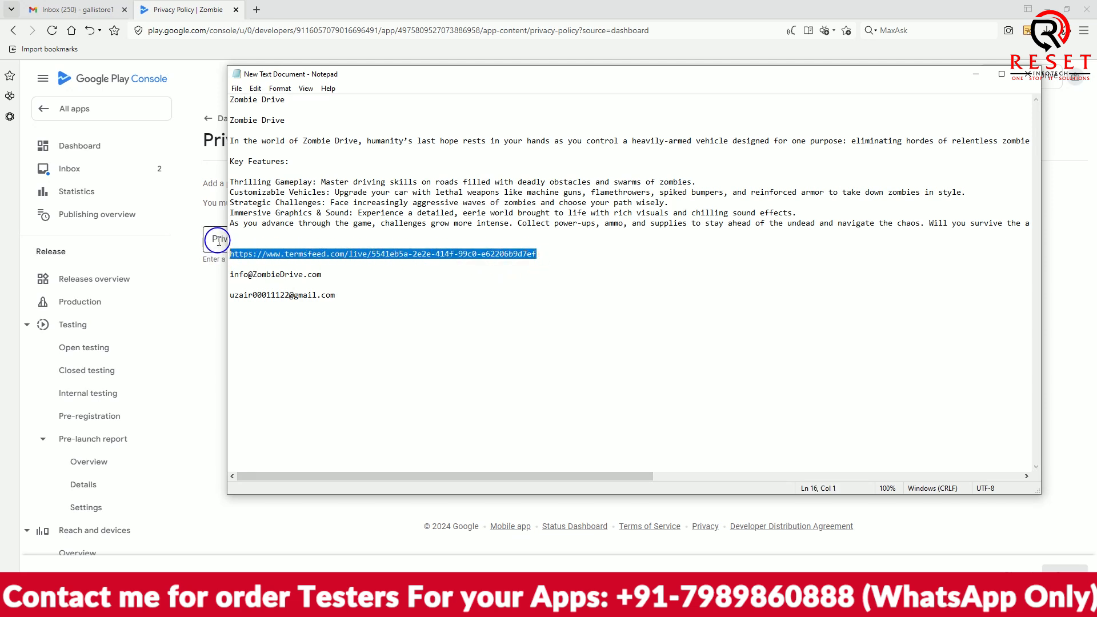
left_click(218, 241)
type("https://www.termsfeed.com/live/5541eb5a-2e2e-414f-99c0-e62206b9d7ef")
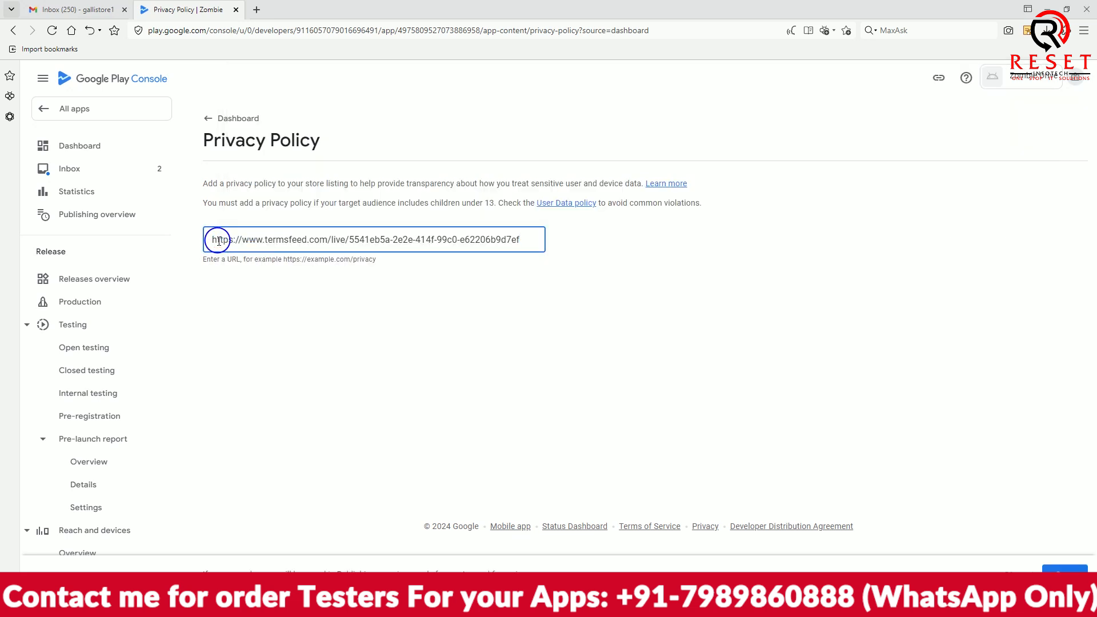
left_click(1063, 568)
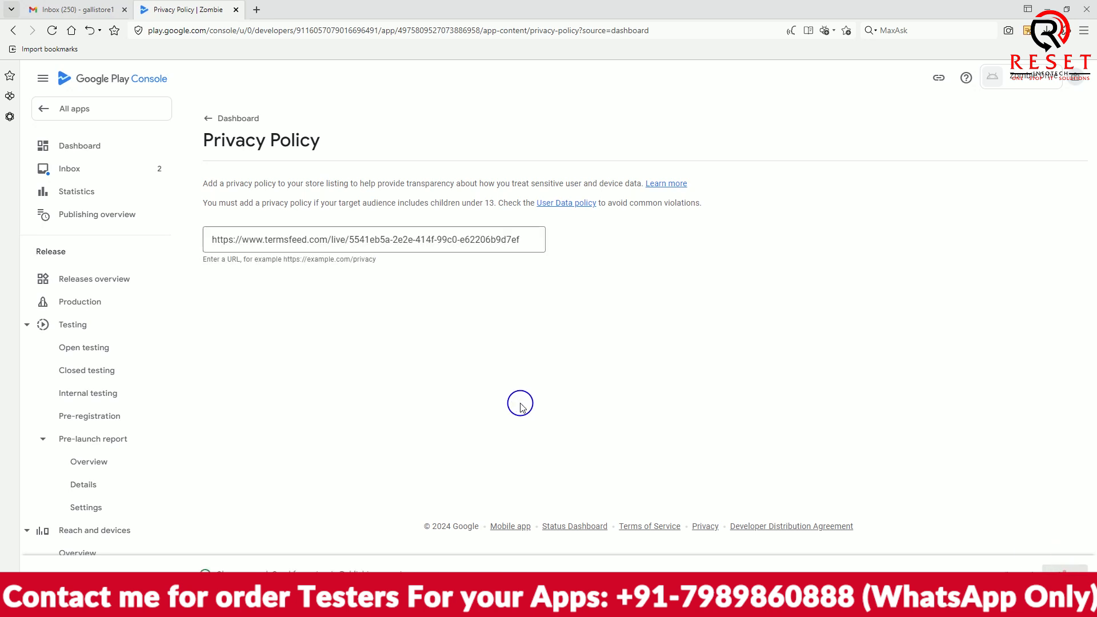
left_click(209, 117)
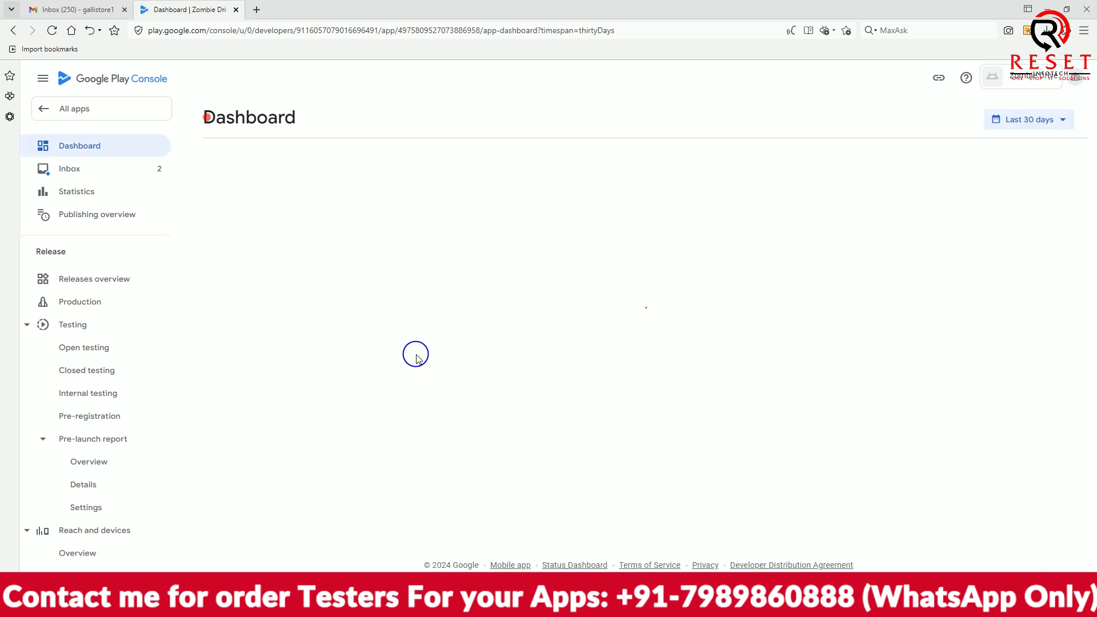
Complete the app access task by declaring all functionality available without any access restrictions, and return to the dashboard
scroll(415, 355, "down", 3)
left_click(356, 379)
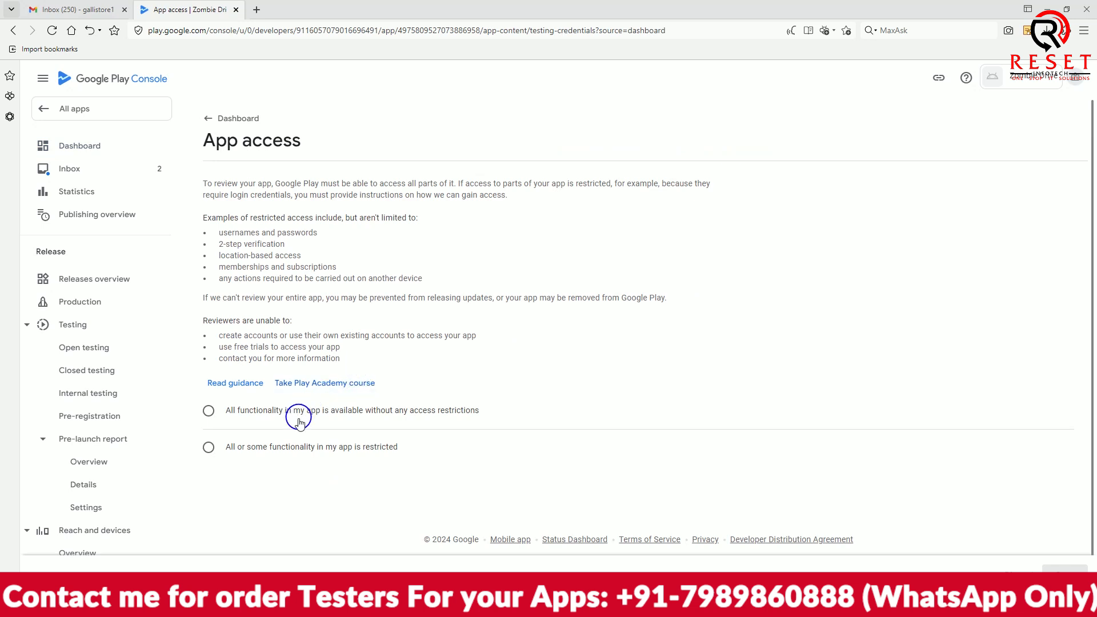
left_click(209, 413)
left_click(209, 119)
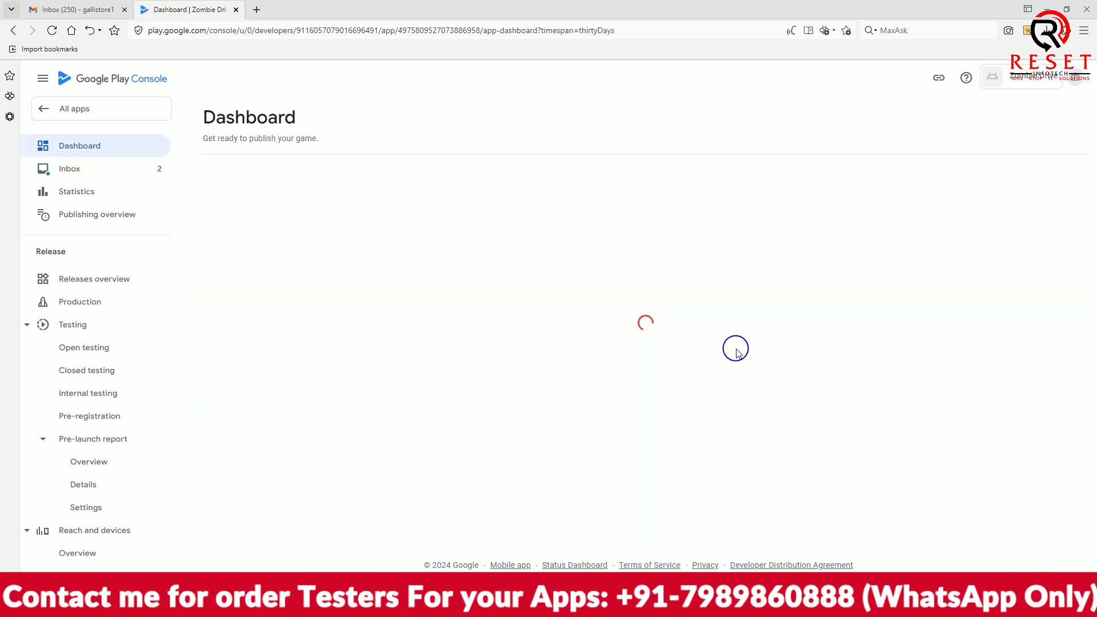
Declare in the Ads task that the app contains ads, save it and return to the dashboard
scroll(735, 349, "down", 3)
left_click(343, 345)
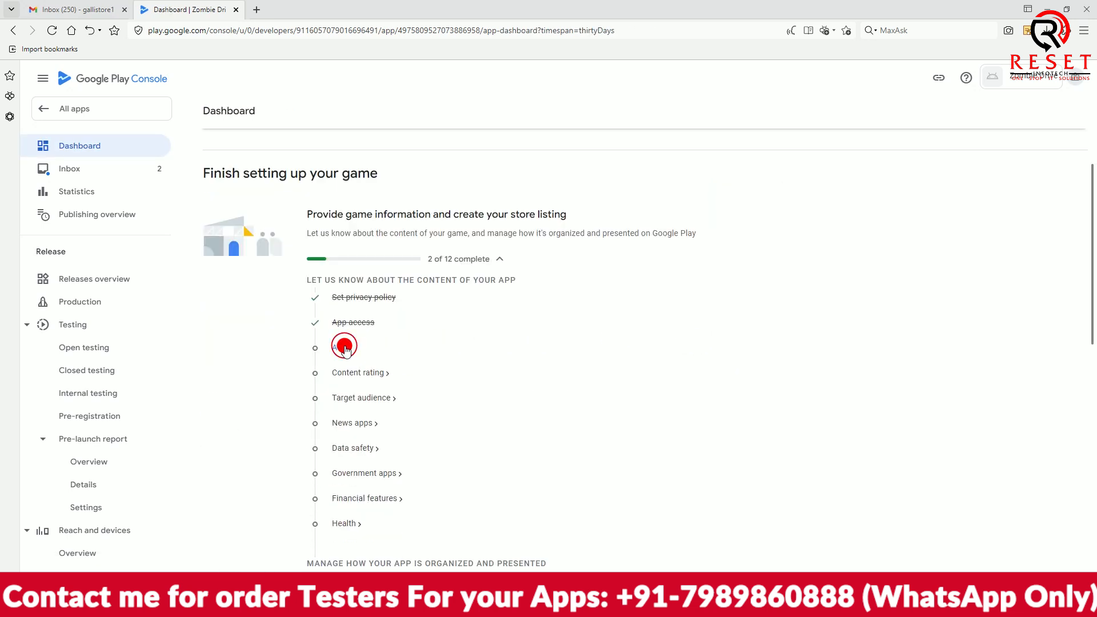
left_click(378, 249)
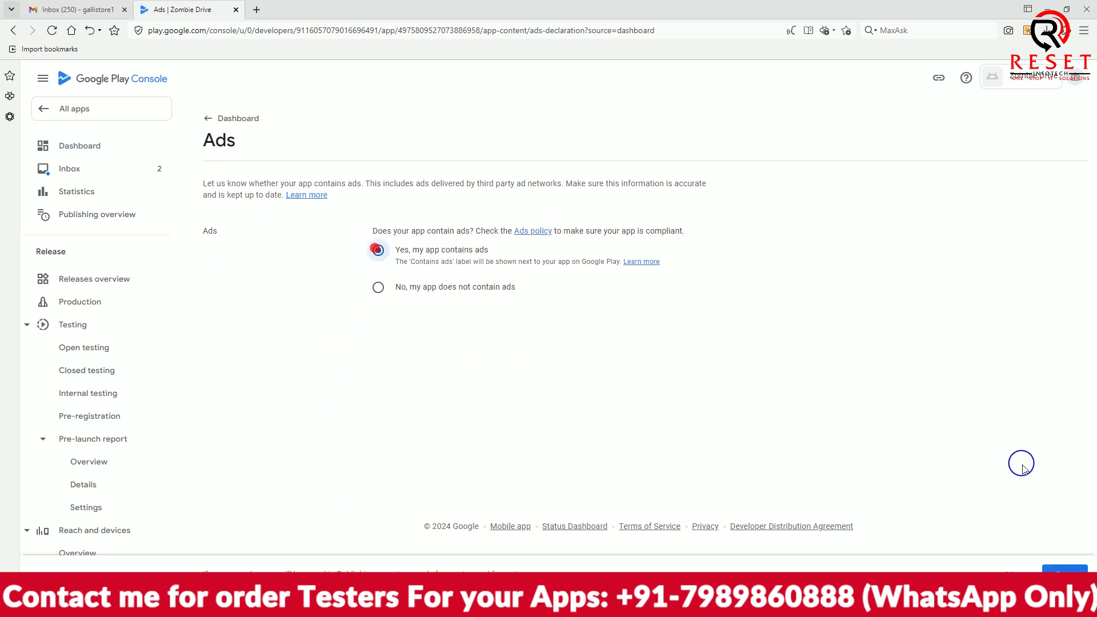
left_click(1064, 582)
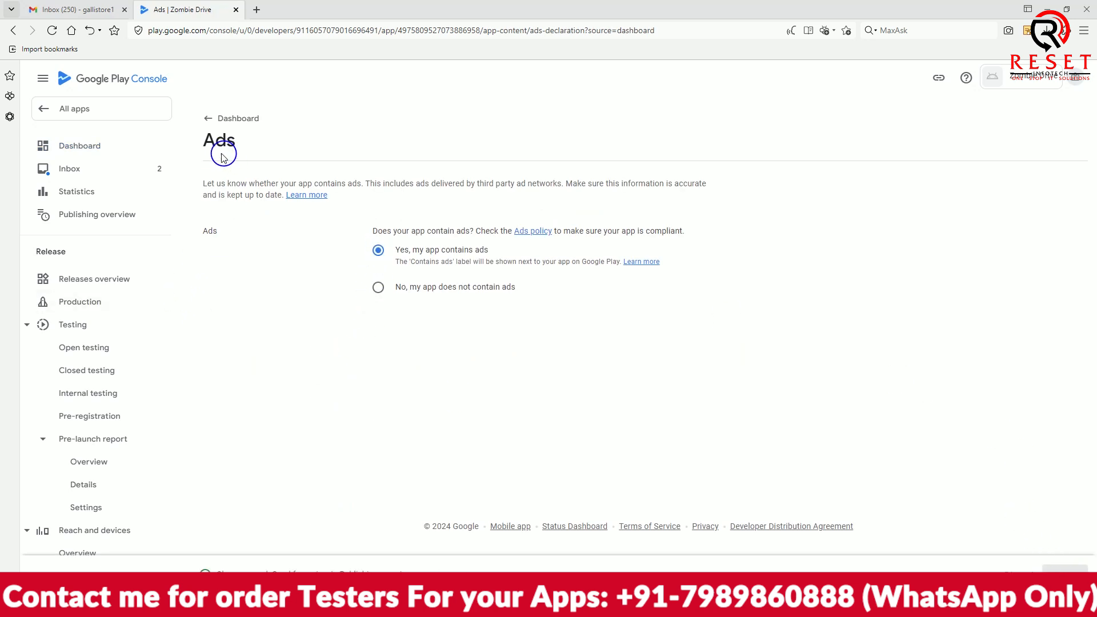
left_click(207, 120)
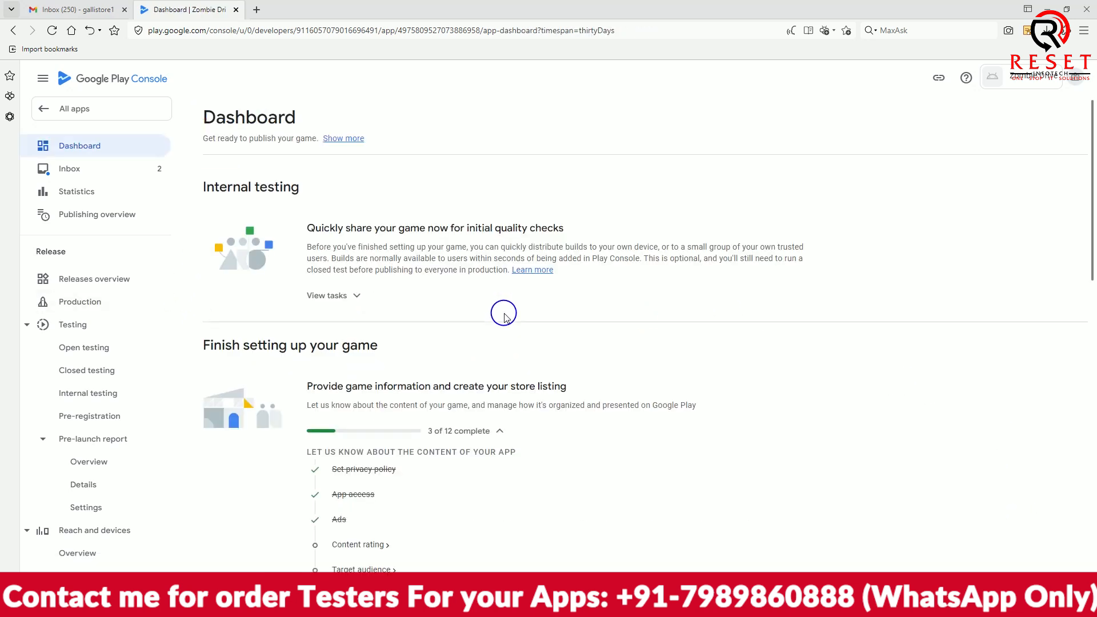
Start the content rating questionnaire and fill in the contact email address copied from the Notepad notes
scroll(501, 313, "down", 3)
left_click(362, 312)
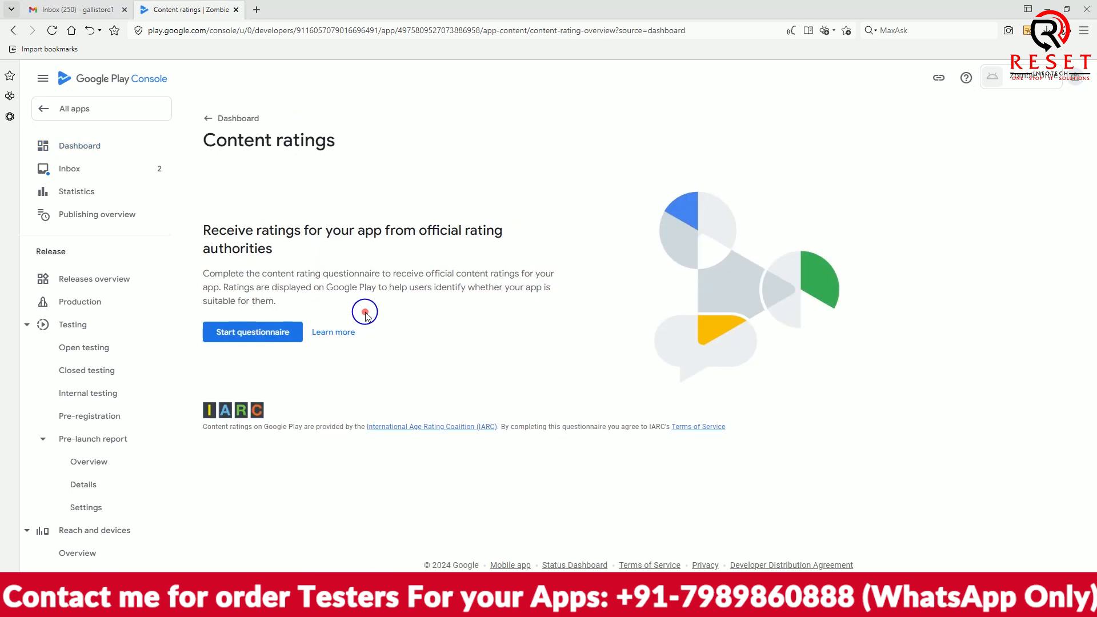
left_click(259, 322)
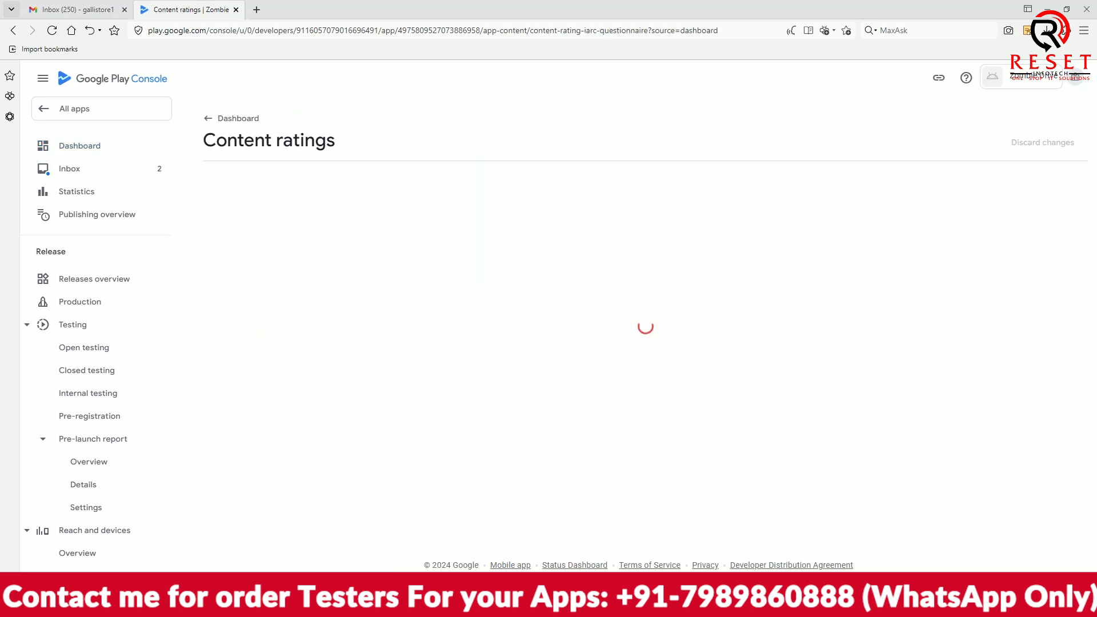
mouse_move(486, 605)
left_click(486, 545)
left_click_drag(367, 291, 234, 292)
key("ctrl+c")
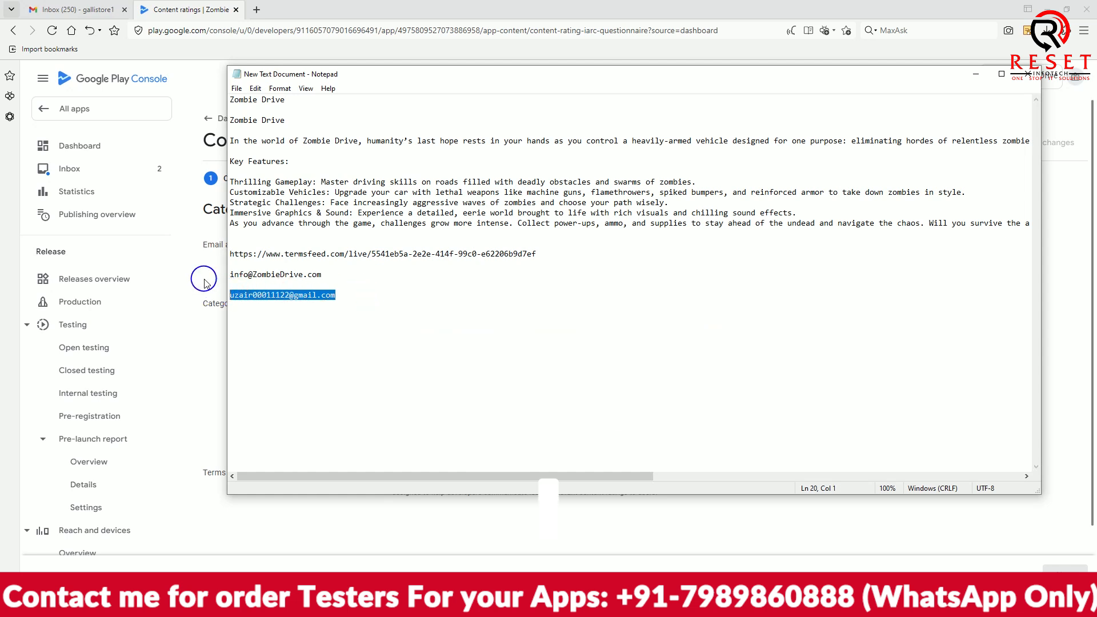
left_click(206, 286)
left_click(443, 243)
key("ctrl+v")
Choose the Game category, agree to the IARC terms of use and continue to the questionnaire
left_click(378, 303)
left_click(376, 472)
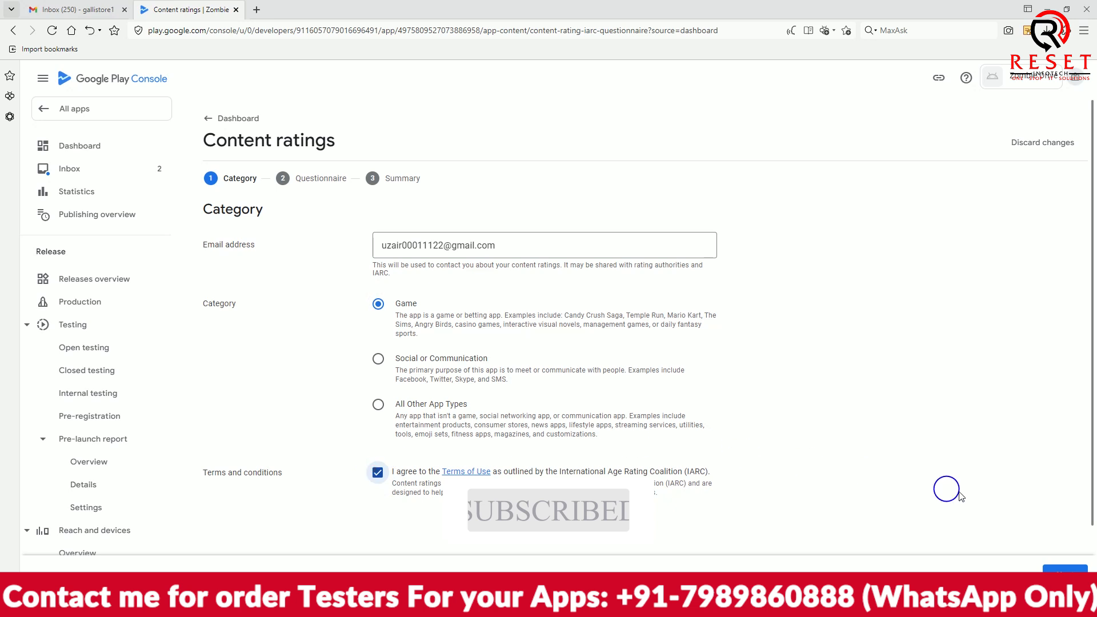
left_click(1057, 568)
Answer No to the violence, fear, sexuality, gambling, language, controlled substance, crude humor and digital purchases questions
left_click(258, 314)
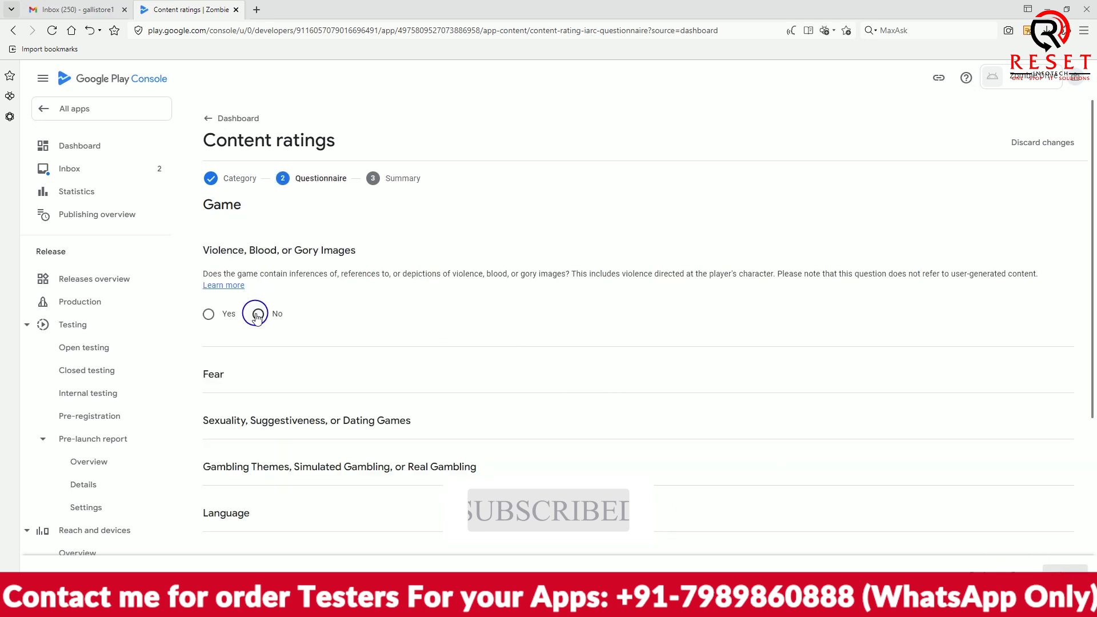
left_click(258, 426)
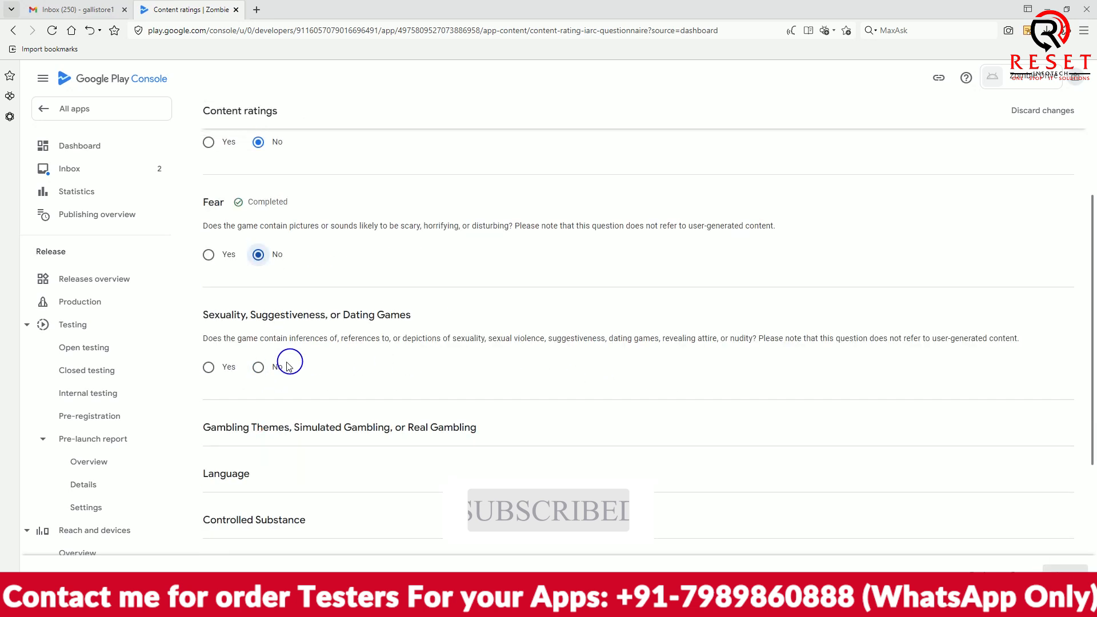
left_click(258, 367)
left_click(260, 481)
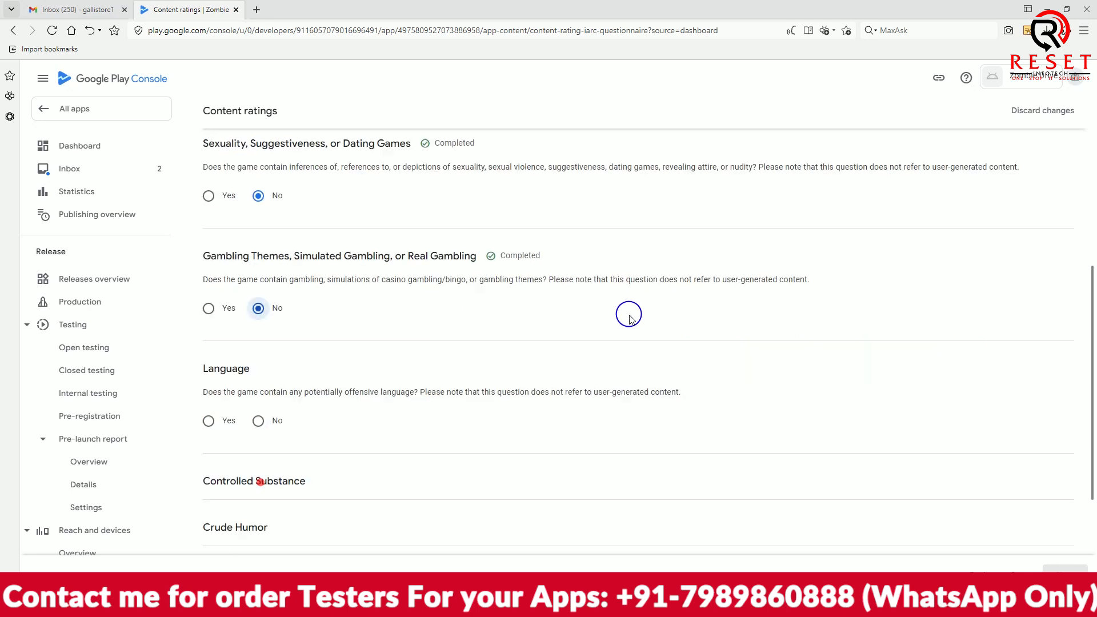
left_click(258, 364)
left_click(258, 476)
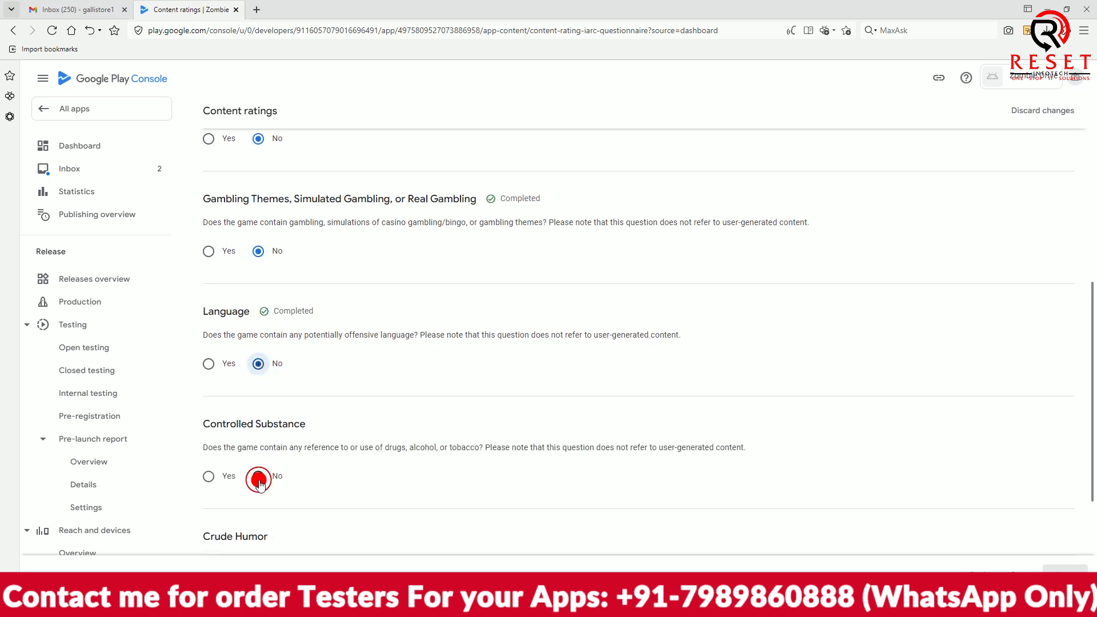
left_click(257, 327)
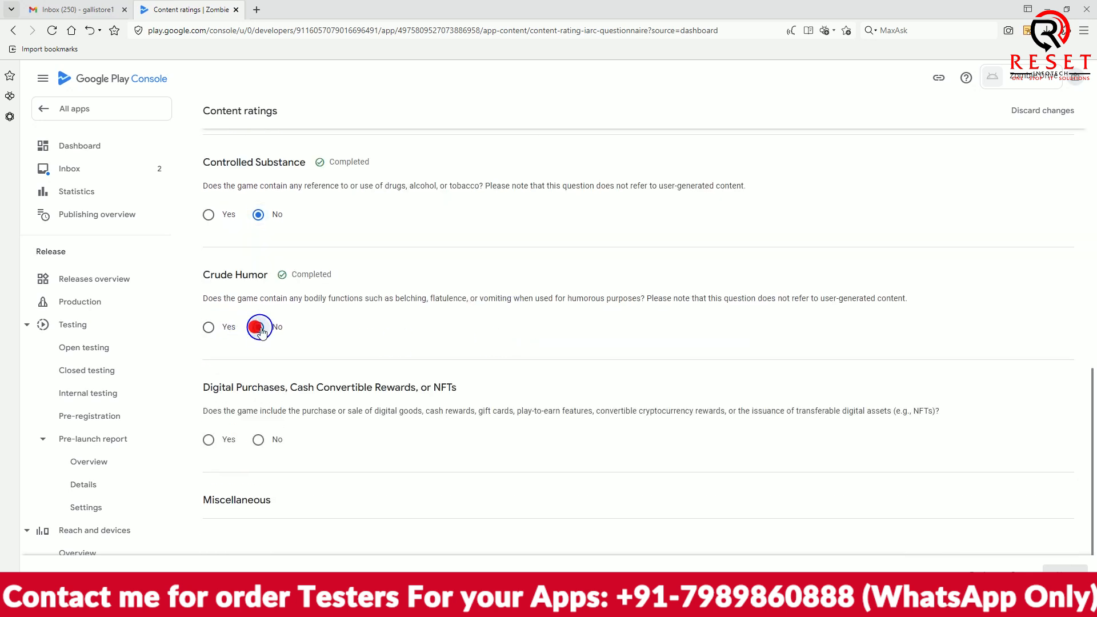
left_click(258, 441)
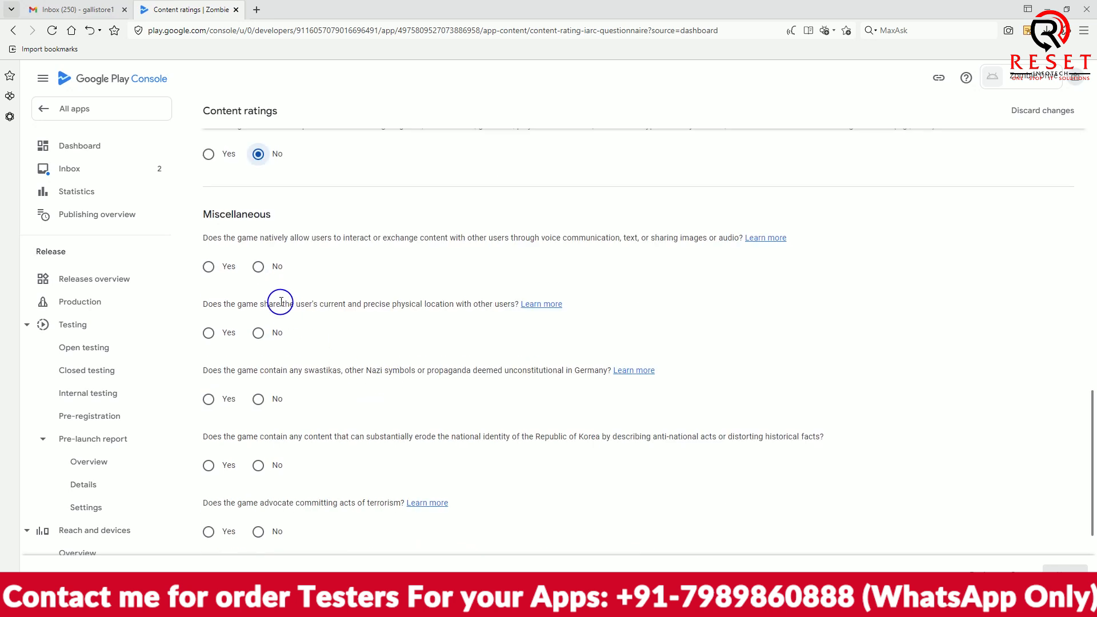
Answer No to all Miscellaneous questions, from user interaction and location sharing through terrorism and realistic crime descriptions
left_click(258, 266)
left_click(258, 332)
left_click(258, 398)
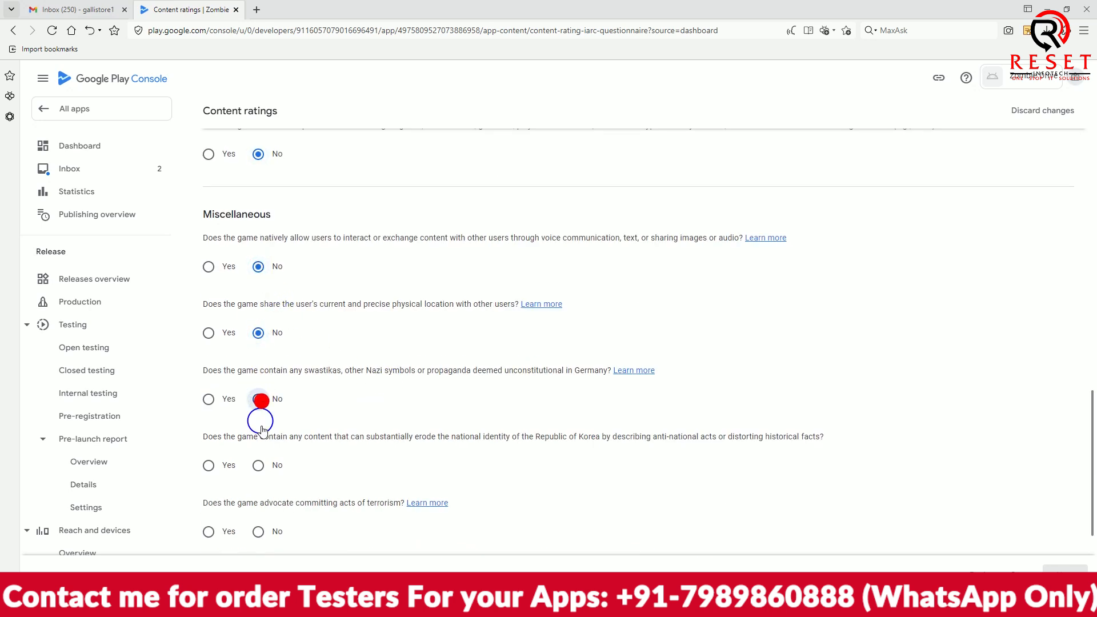
left_click(258, 465)
left_click(256, 530)
left_click(256, 419)
Save and submit the content rating questionnaire, then return to the dashboard
left_click(1007, 563)
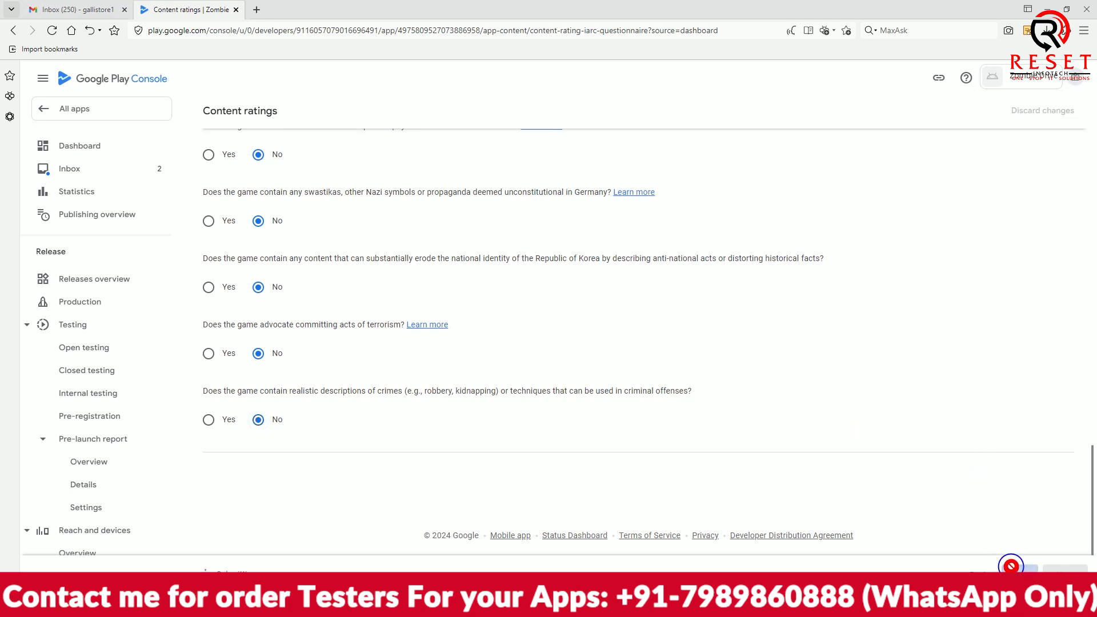
left_click(1063, 569)
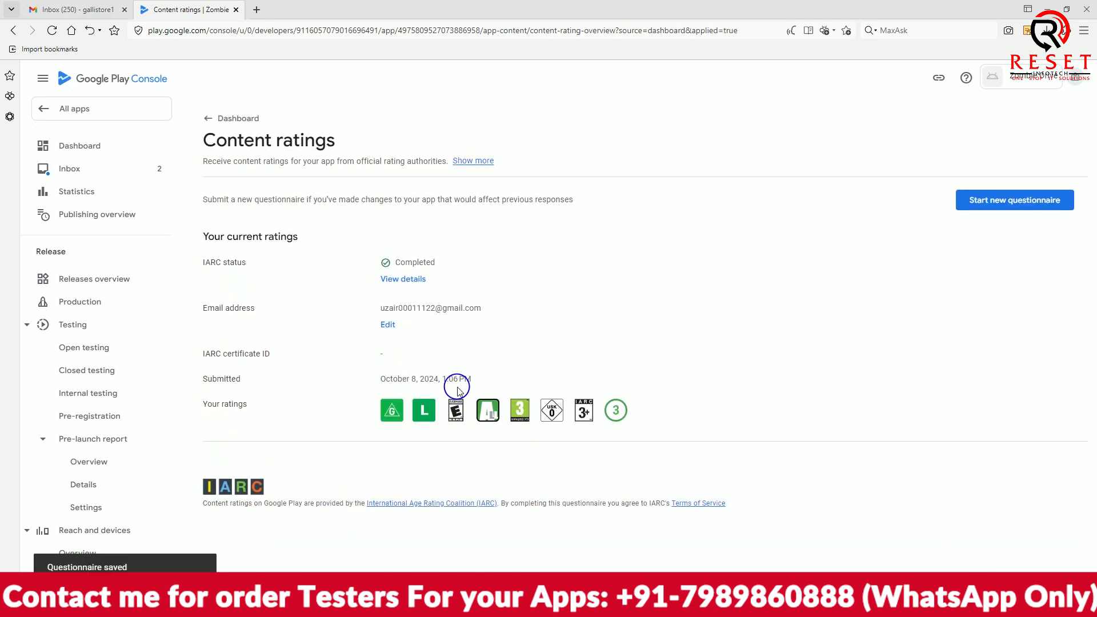
left_click(208, 117)
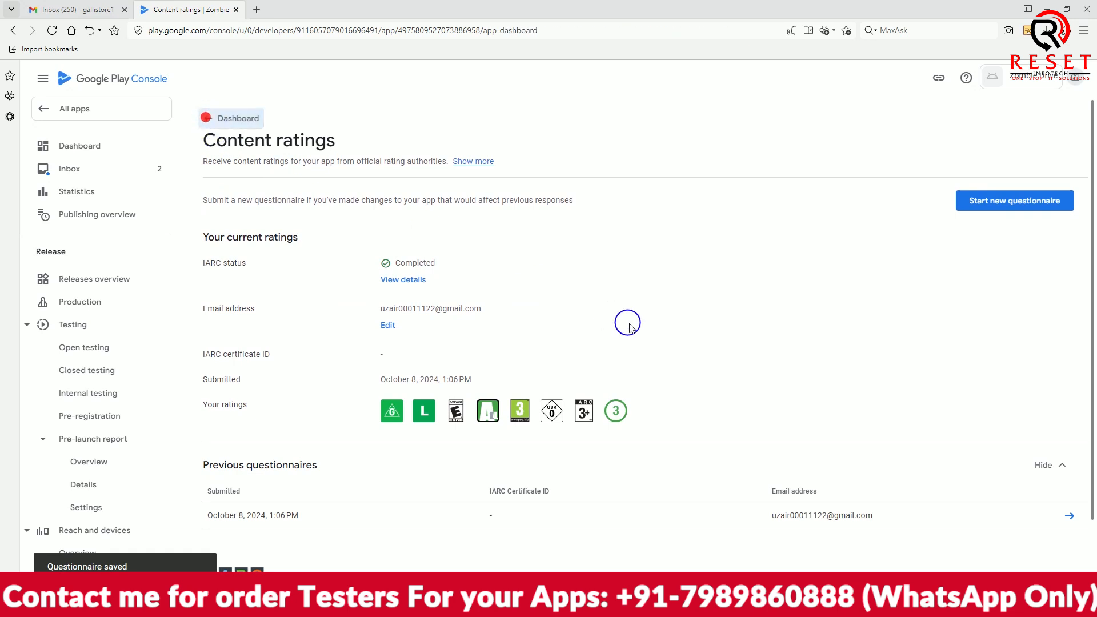
Set the target age group to 18 and over in the Target audience task, save it and return to the dashboard
left_click(360, 339)
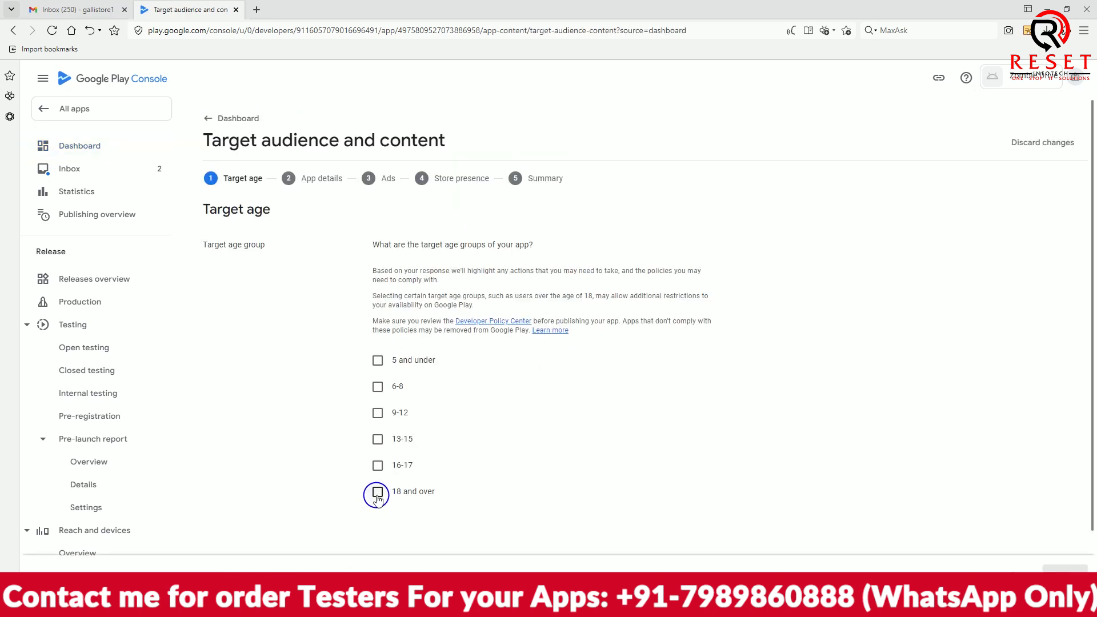
left_click(377, 491)
scroll(557, 428, "down", 3)
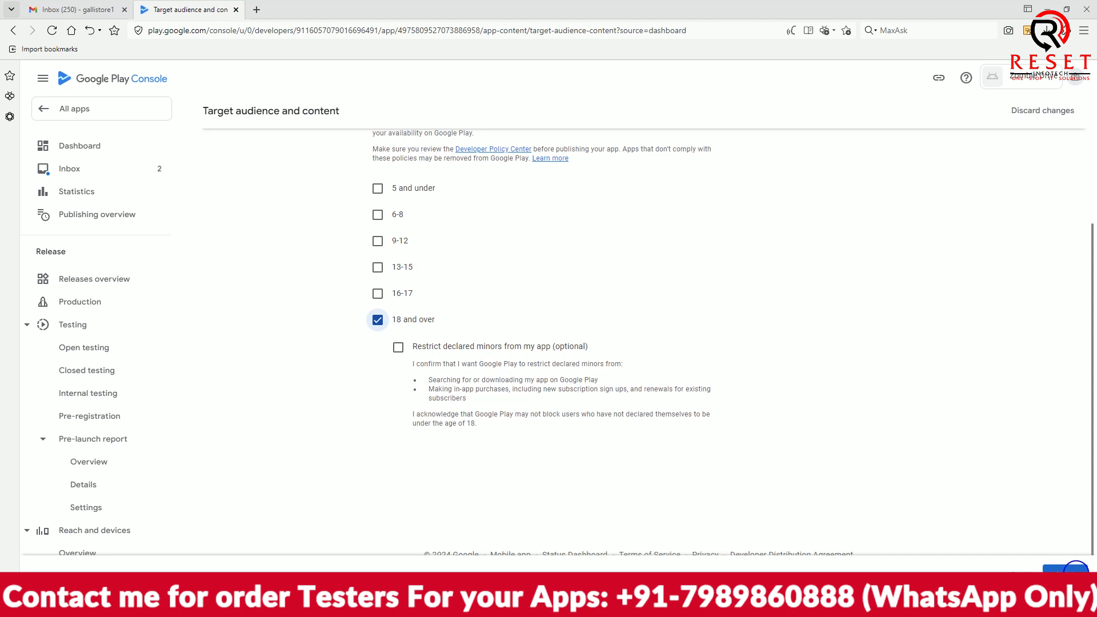
left_click(1065, 569)
left_click(1061, 566)
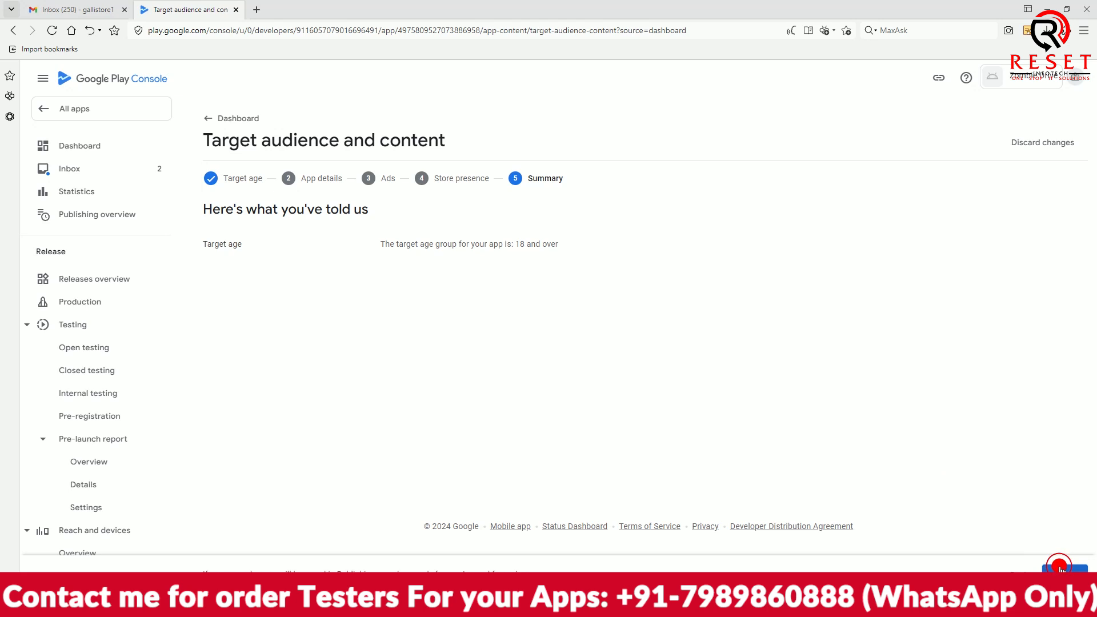
left_click(206, 119)
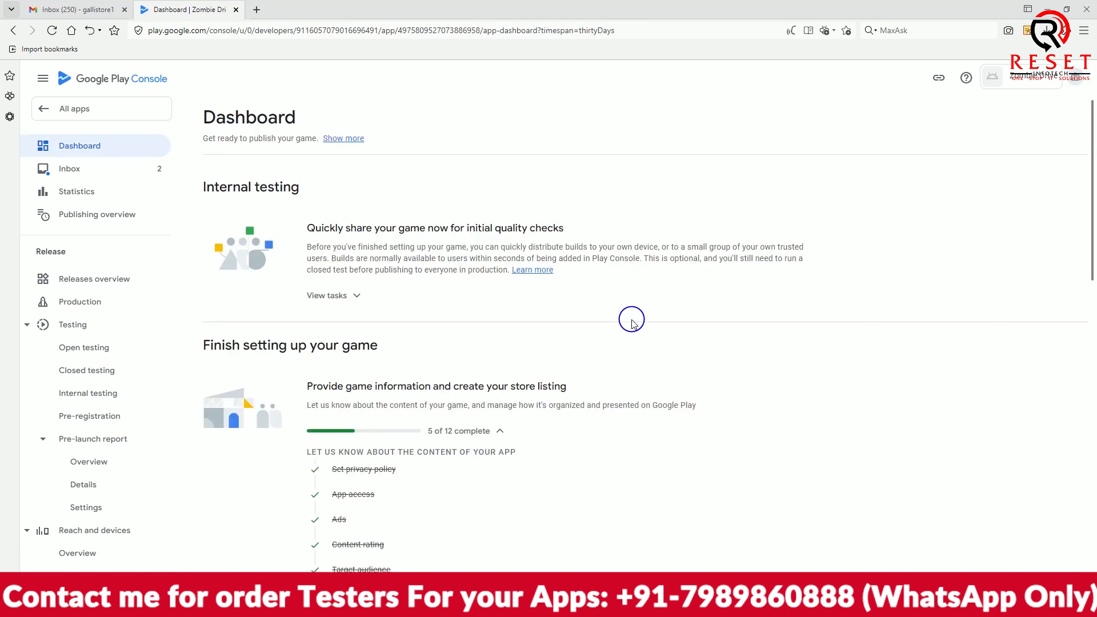
Declare in the News apps task that the app is not a news app, save it and return to the dashboard
scroll(631, 318, "down", 5)
left_click(349, 309)
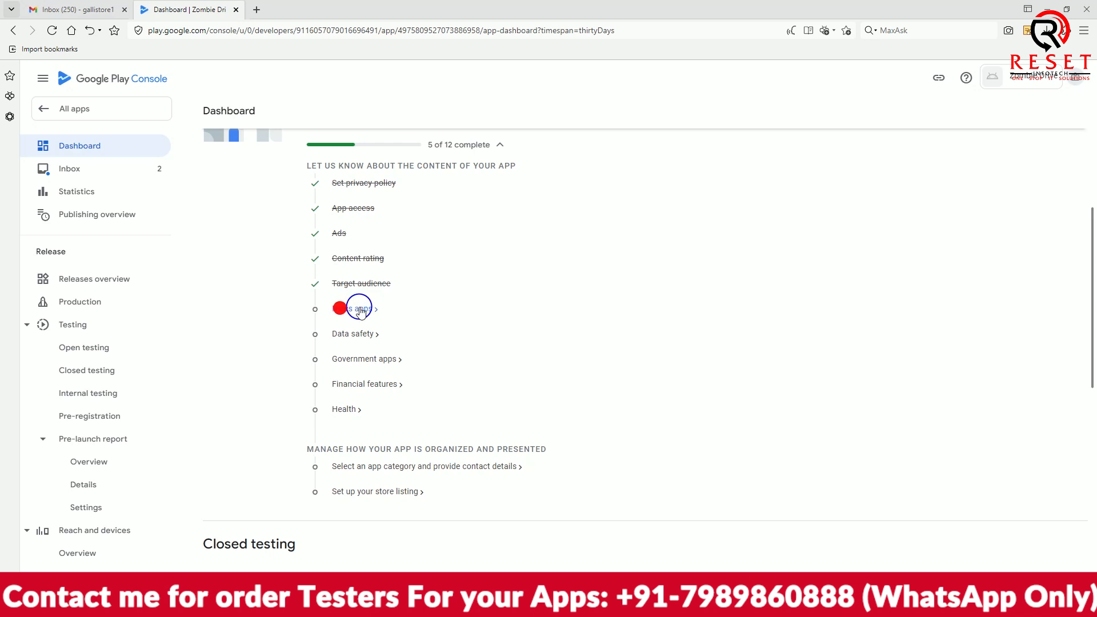
left_click(379, 227)
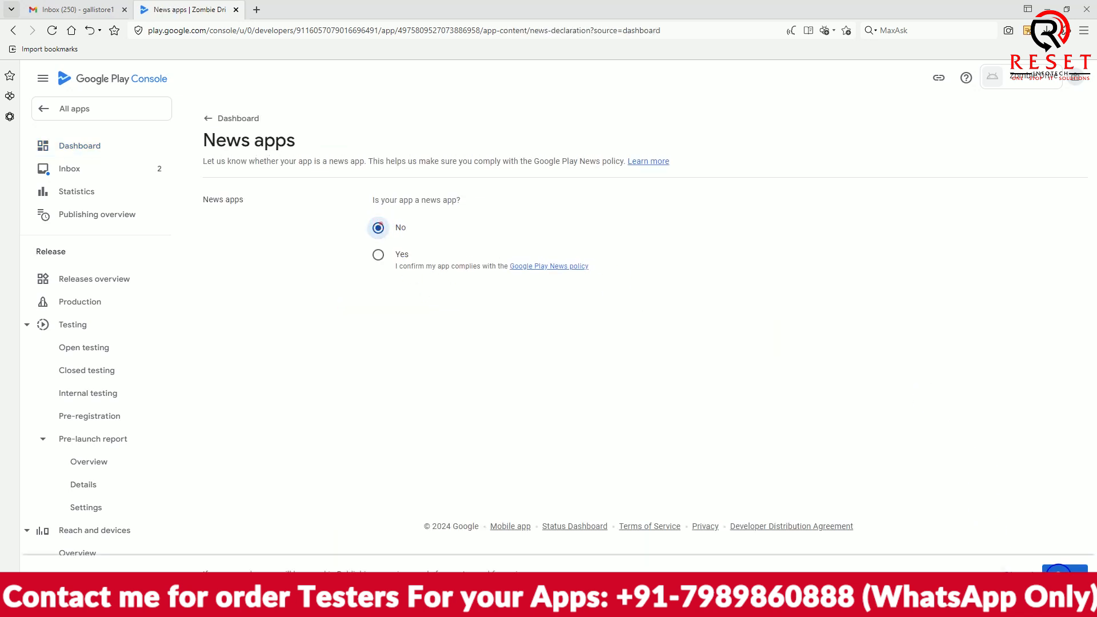
left_click(209, 117)
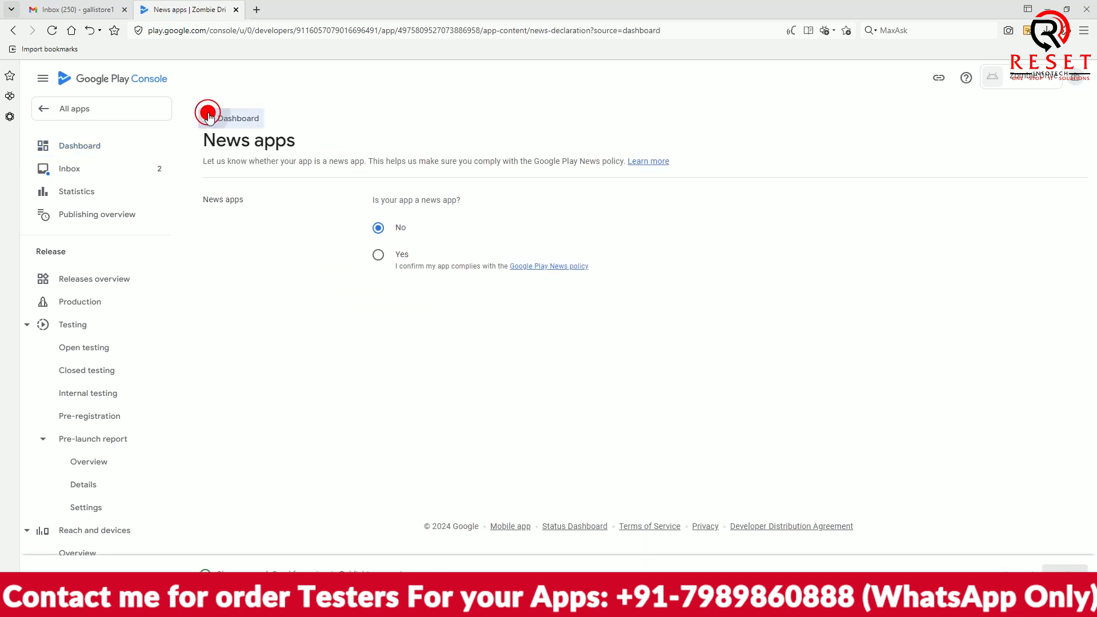
In the Data safety task, declare that user data is collected or shared, encrypted in transit, and that users cannot create an account
scroll(385, 277, "down", 8)
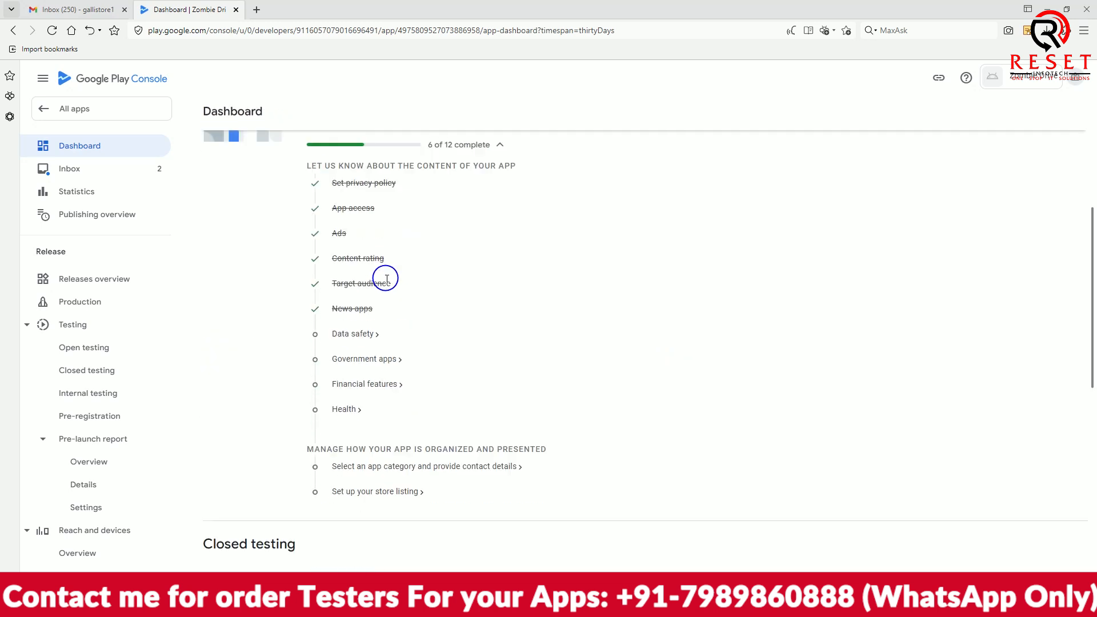
left_click(362, 284)
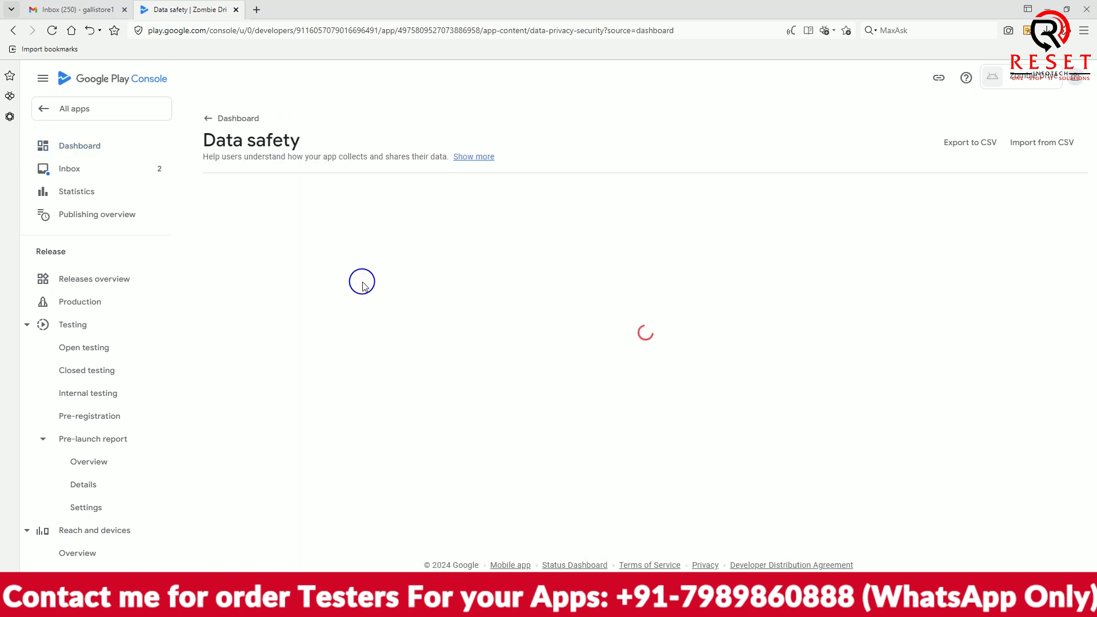
scroll(370, 273, "down", 10)
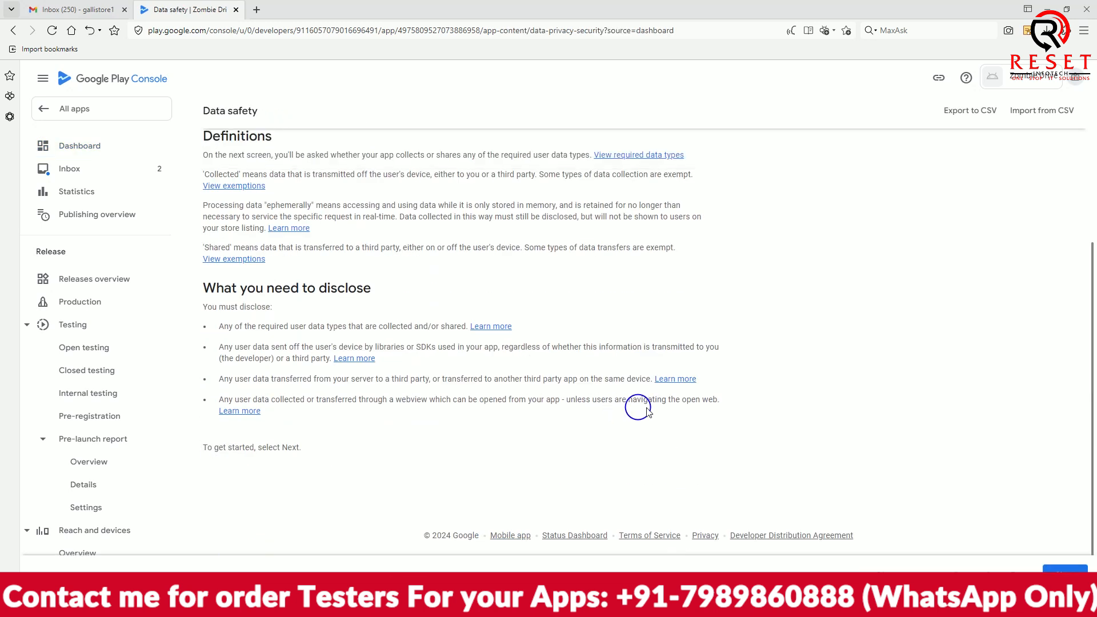
left_click(1065, 569)
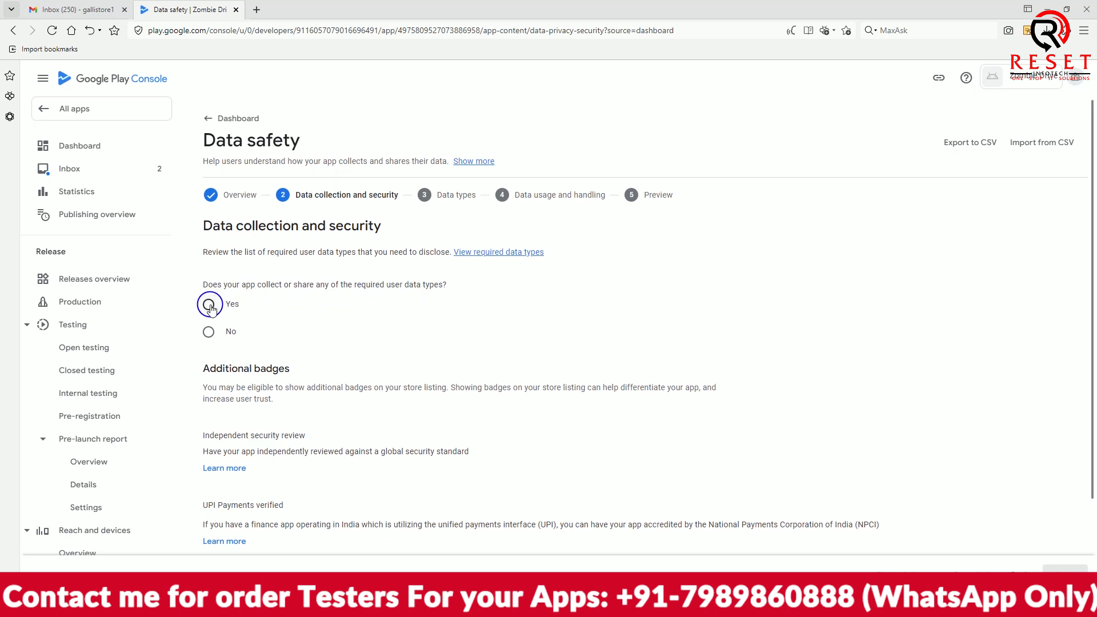
left_click(210, 304)
scroll(364, 325, "down", 1)
left_click(226, 293)
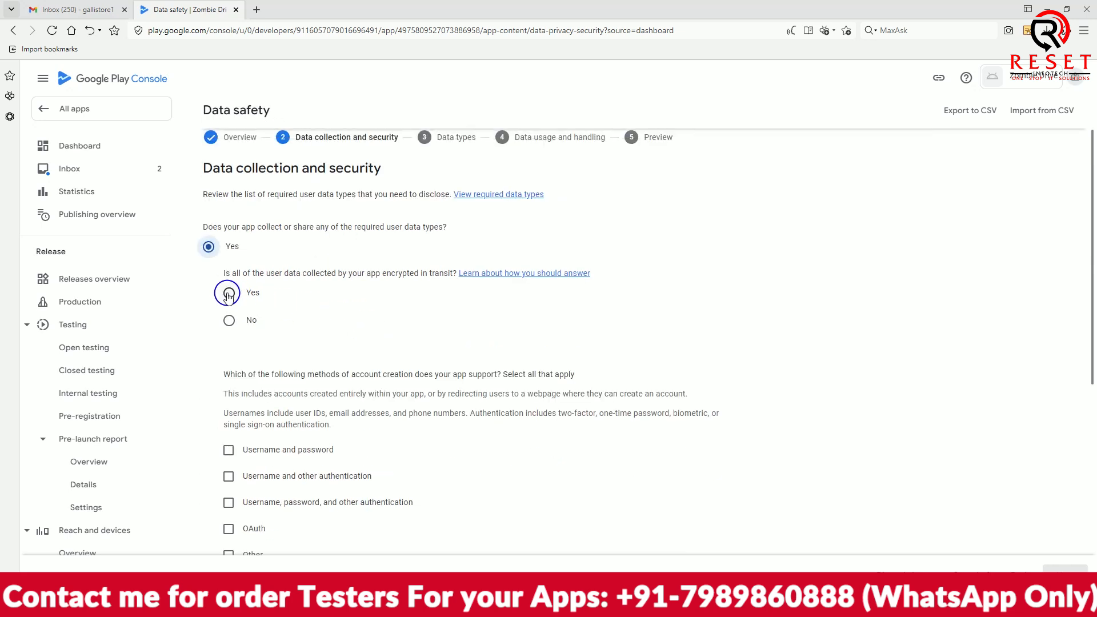
scroll(472, 341, "down", 4)
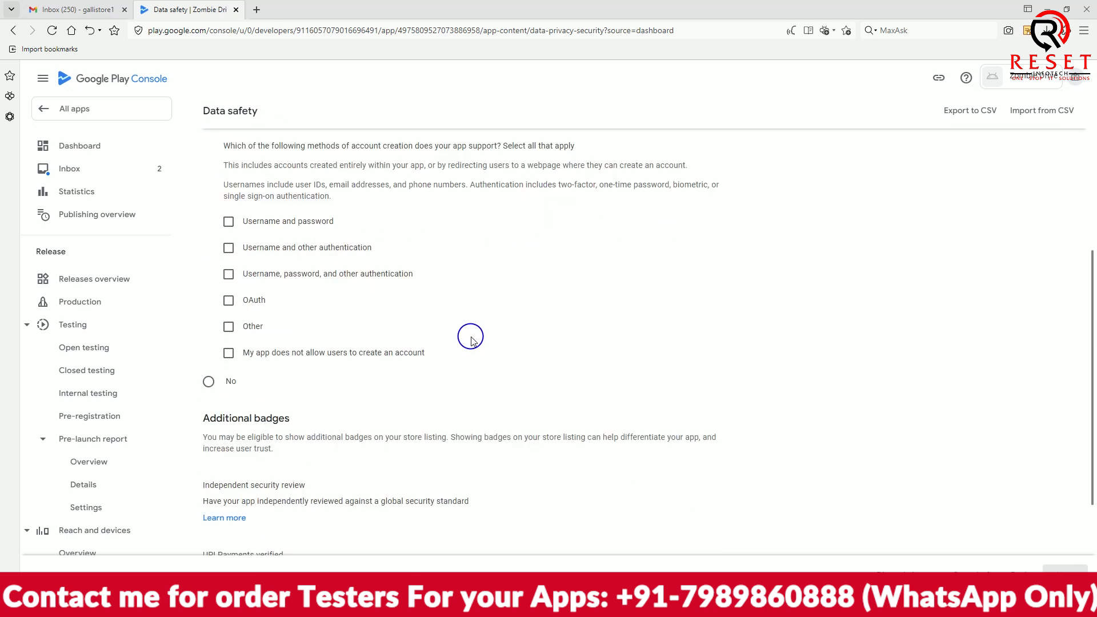
left_click(229, 354)
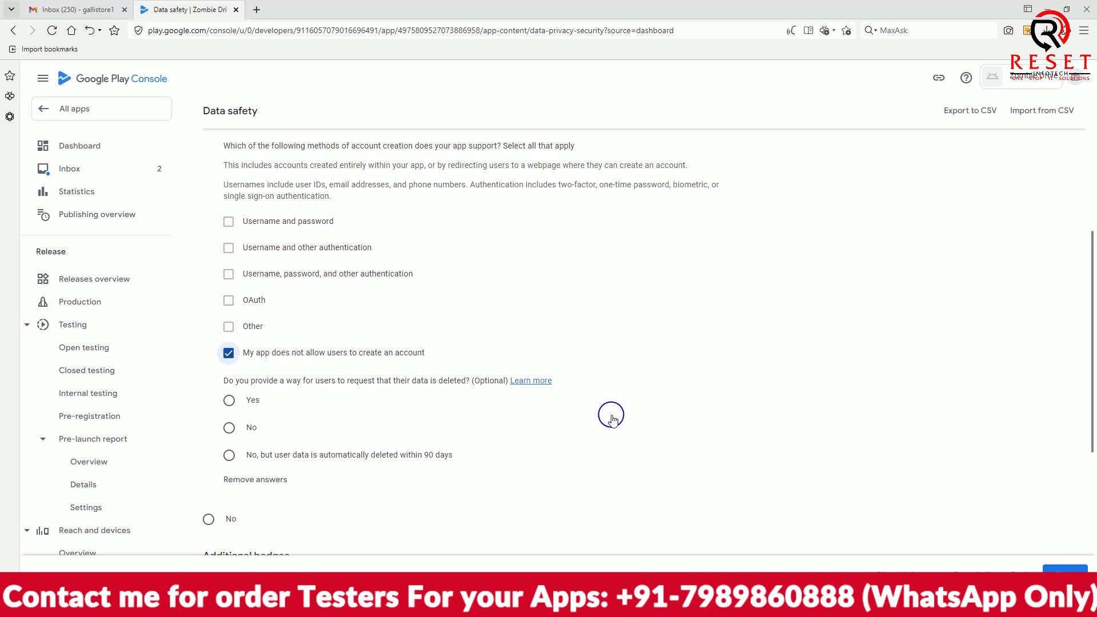
left_click(1065, 569)
Select Crash logs, Diagnostics and Device or other IDs as the data types and continue to data usage and handling
scroll(731, 436, "down", 10)
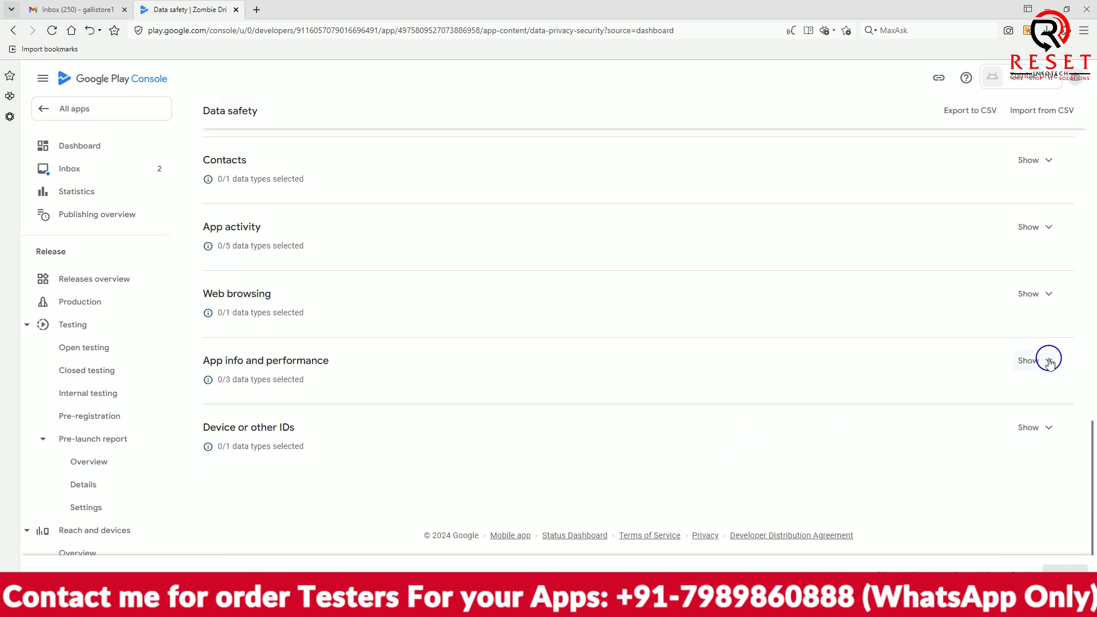
left_click(1049, 360)
left_click(209, 333)
left_click(208, 356)
left_click(1023, 455)
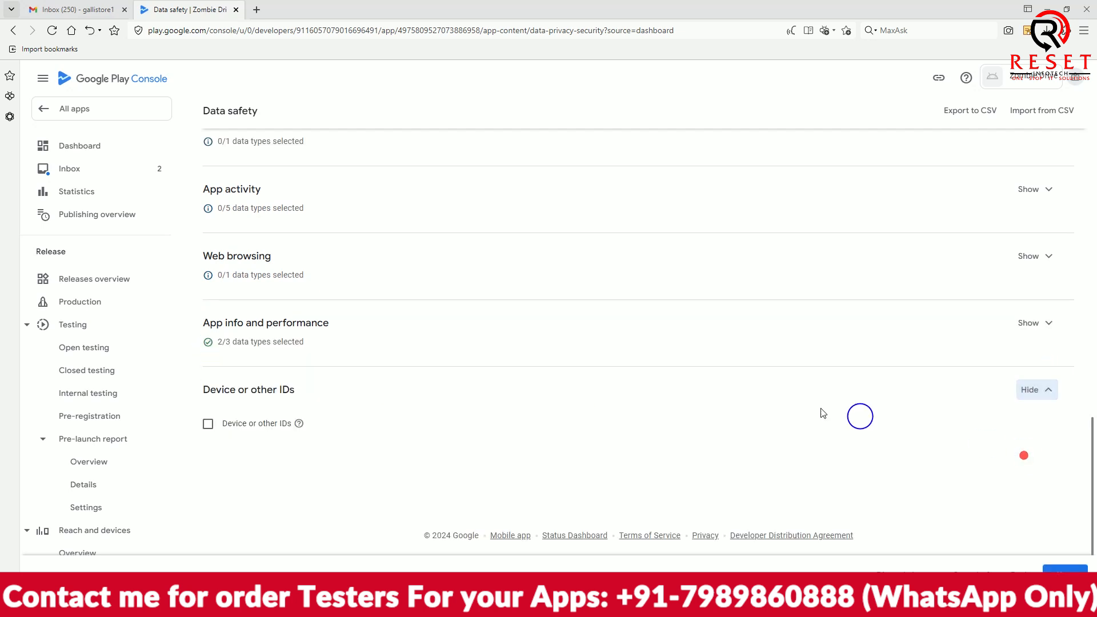
left_click(209, 423)
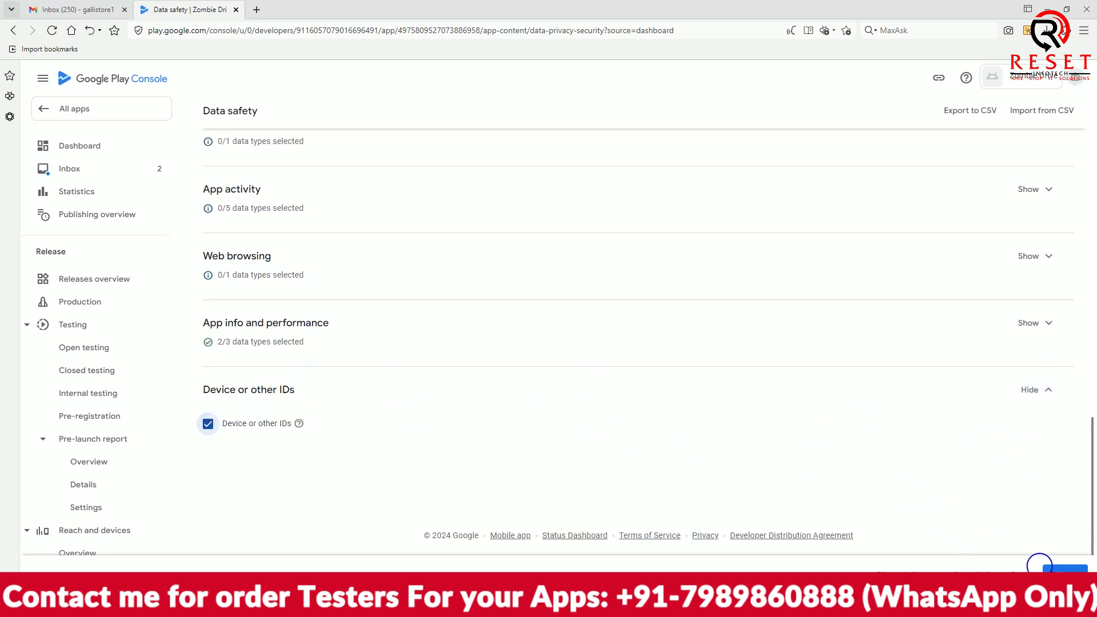
left_click(1065, 568)
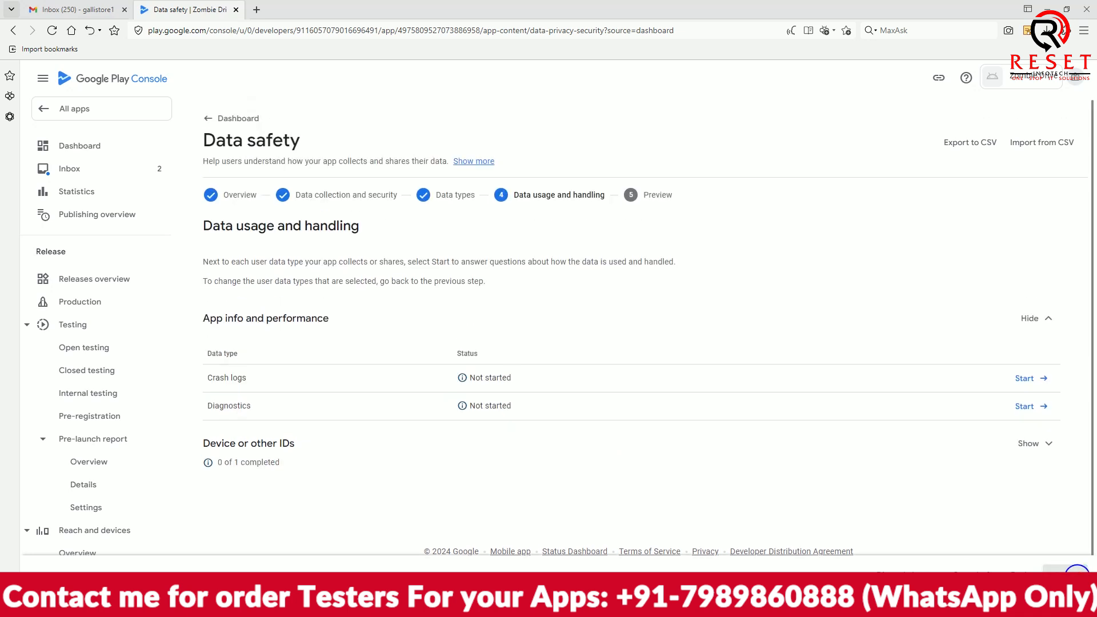
Declare Crash logs as shared for Analytics and Advertising or marketing, and save
left_click(1022, 379)
left_click(269, 260)
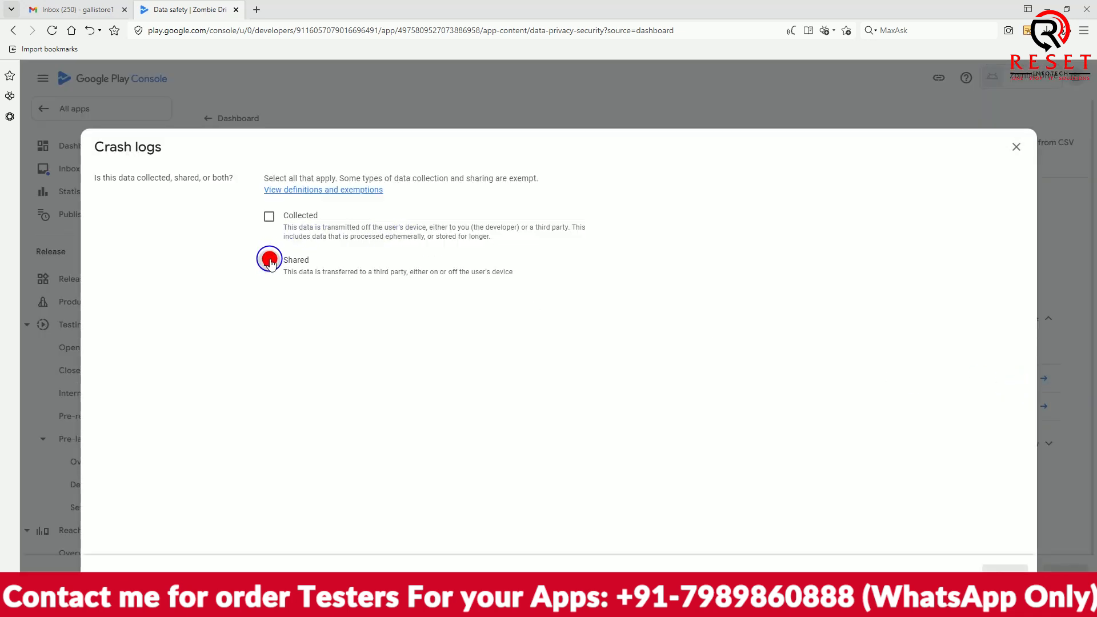
left_click(270, 346)
left_click(269, 453)
scroll(571, 428, "down", 2)
left_click(1028, 560)
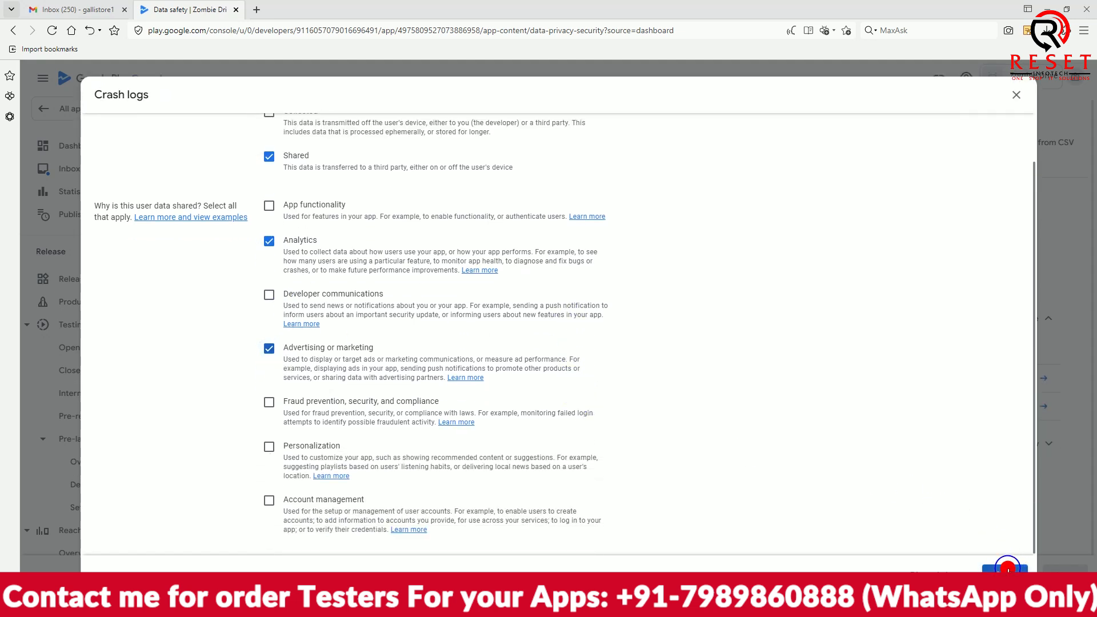
Declare Diagnostics as shared for Analytics and Advertising or marketing, and save
left_click(1031, 406)
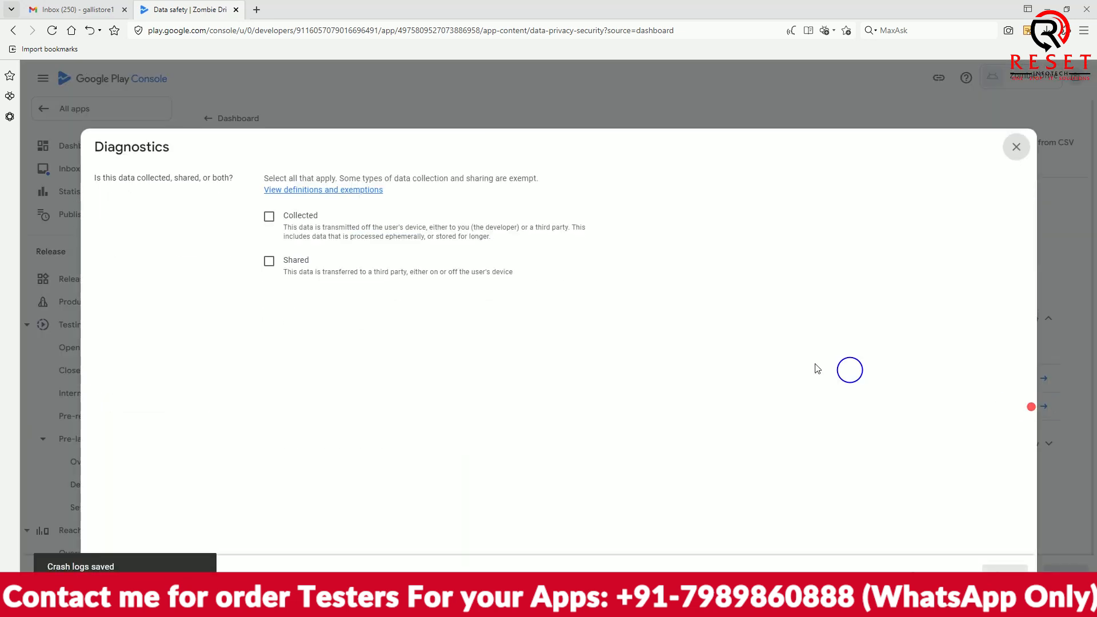
left_click(268, 261)
left_click(271, 346)
left_click(269, 452)
scroll(641, 411, "down", 2)
left_click(984, 560)
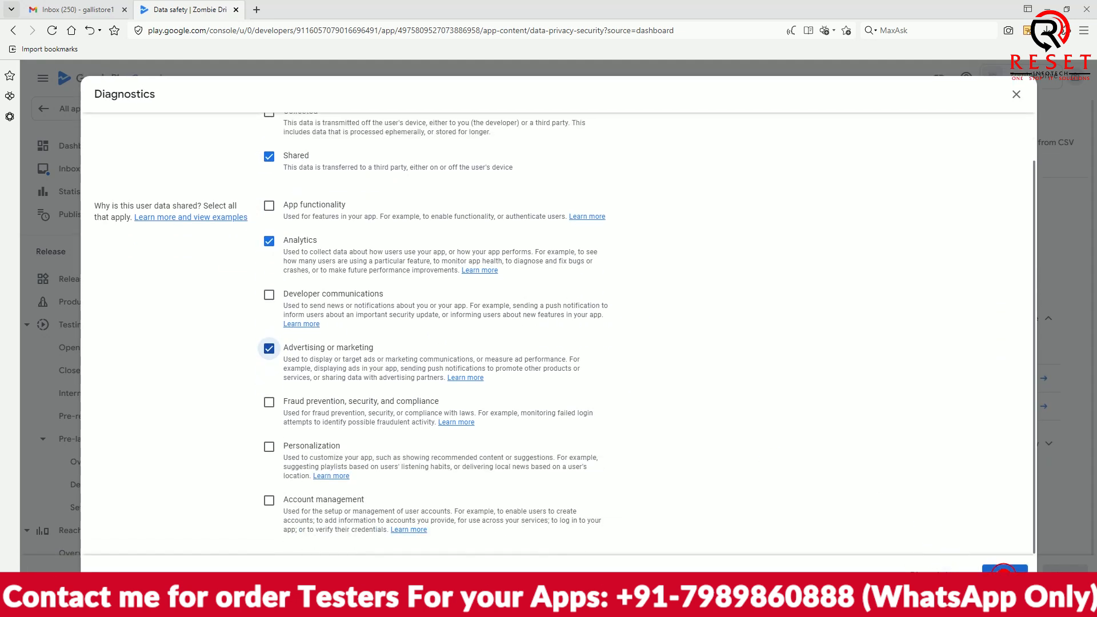
Declare Device or other IDs as shared for Analytics and Advertising or marketing, and save
left_click(1033, 452)
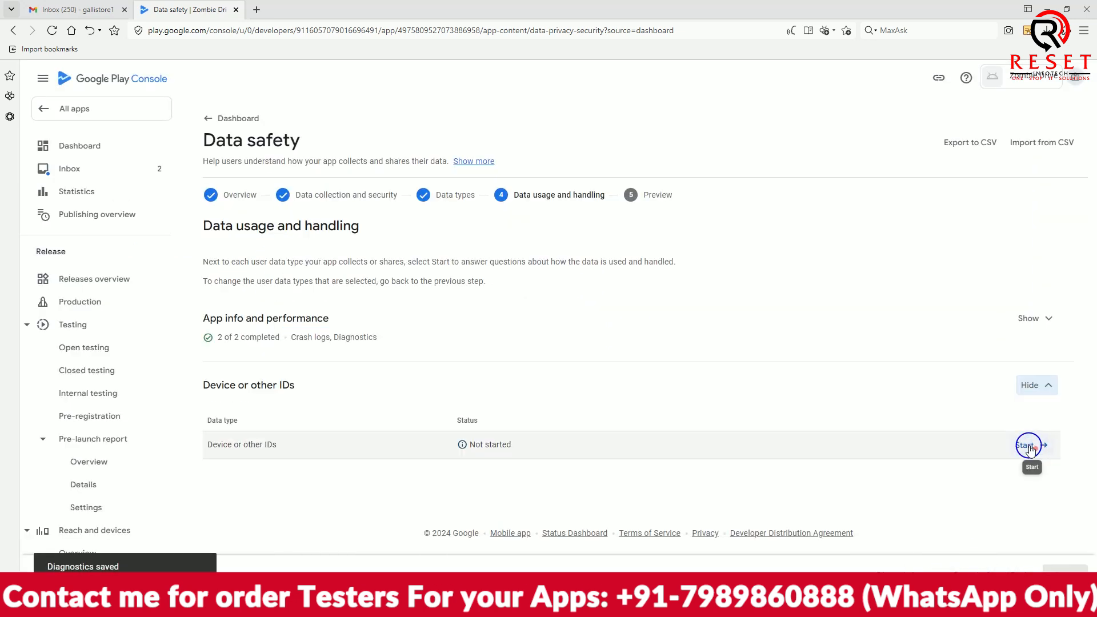
left_click(1031, 445)
left_click(268, 262)
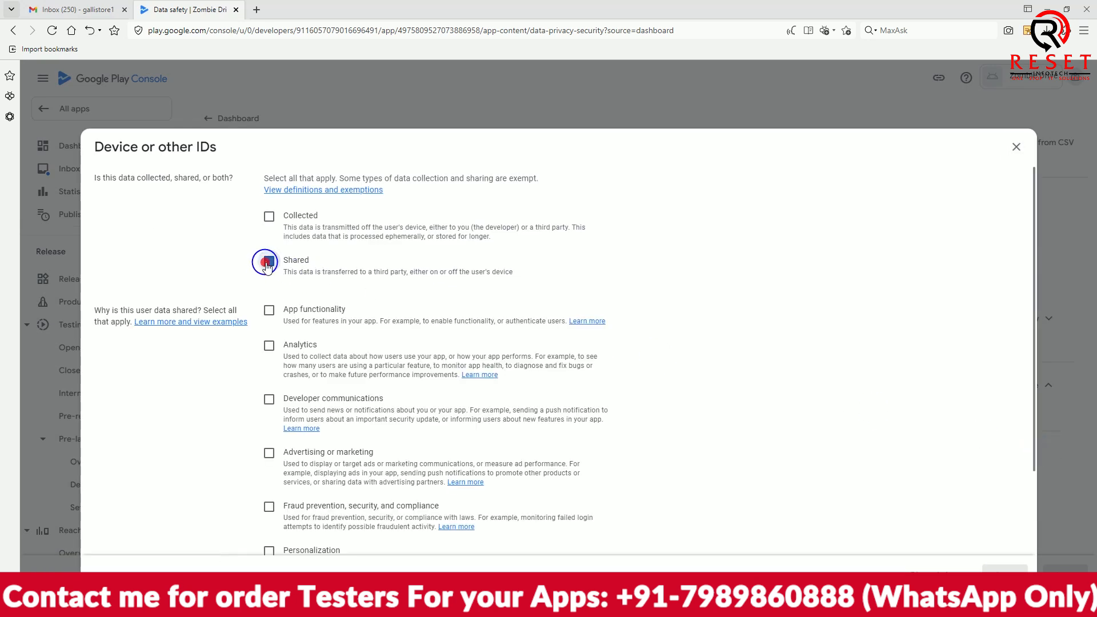
left_click(269, 345)
left_click(269, 452)
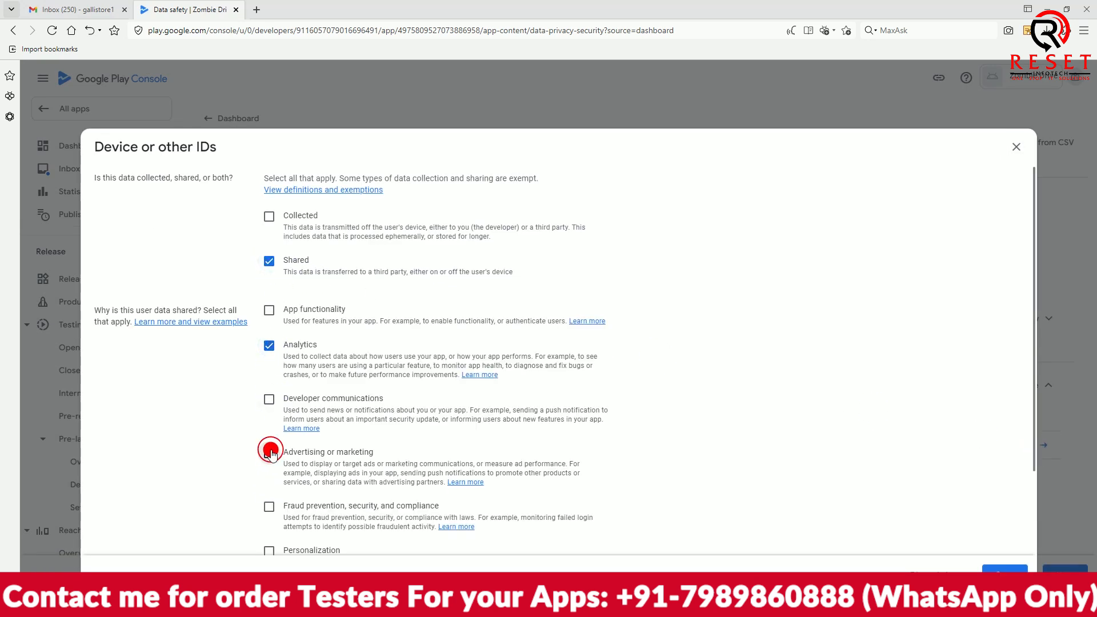
left_click(1021, 569)
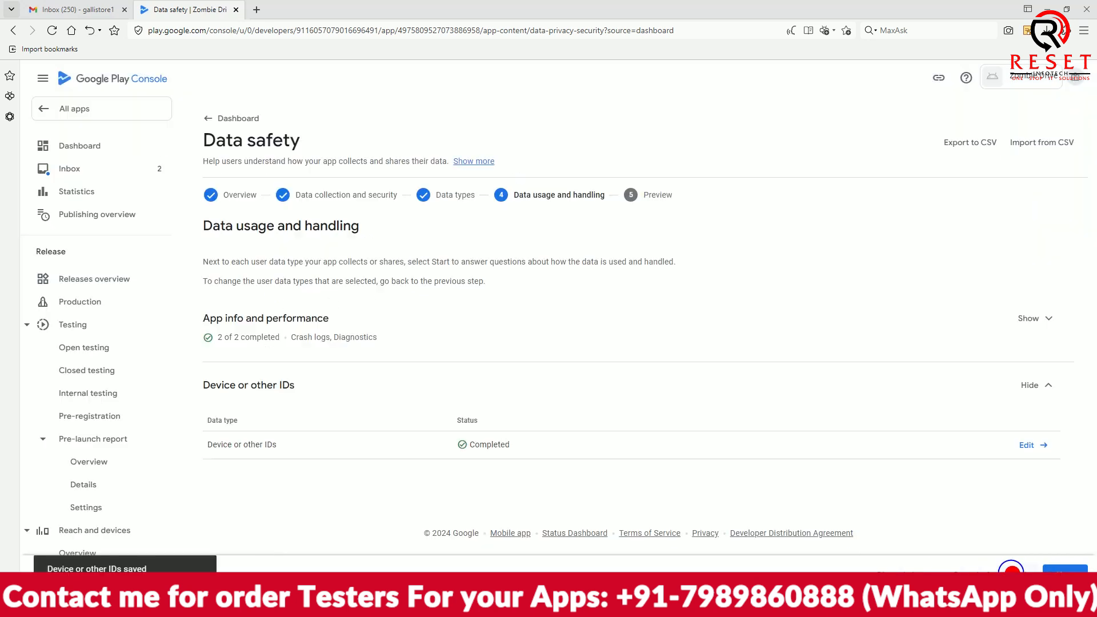
Continue to the data safety preview, save the form and return to the dashboard
left_click(1059, 569)
scroll(914, 474, "down", 3)
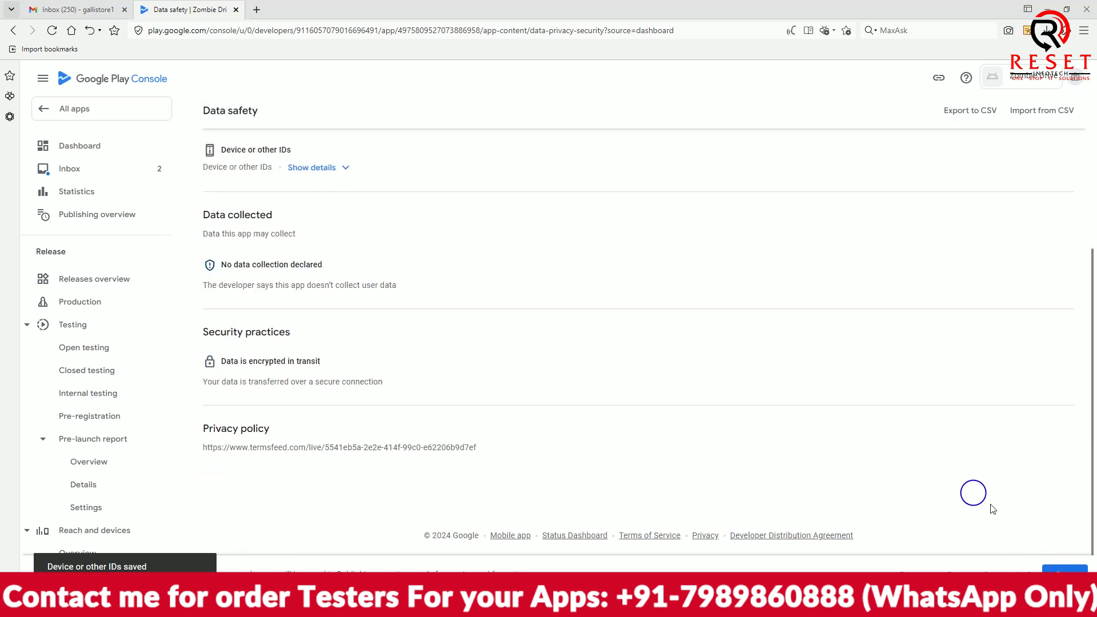
left_click(1064, 571)
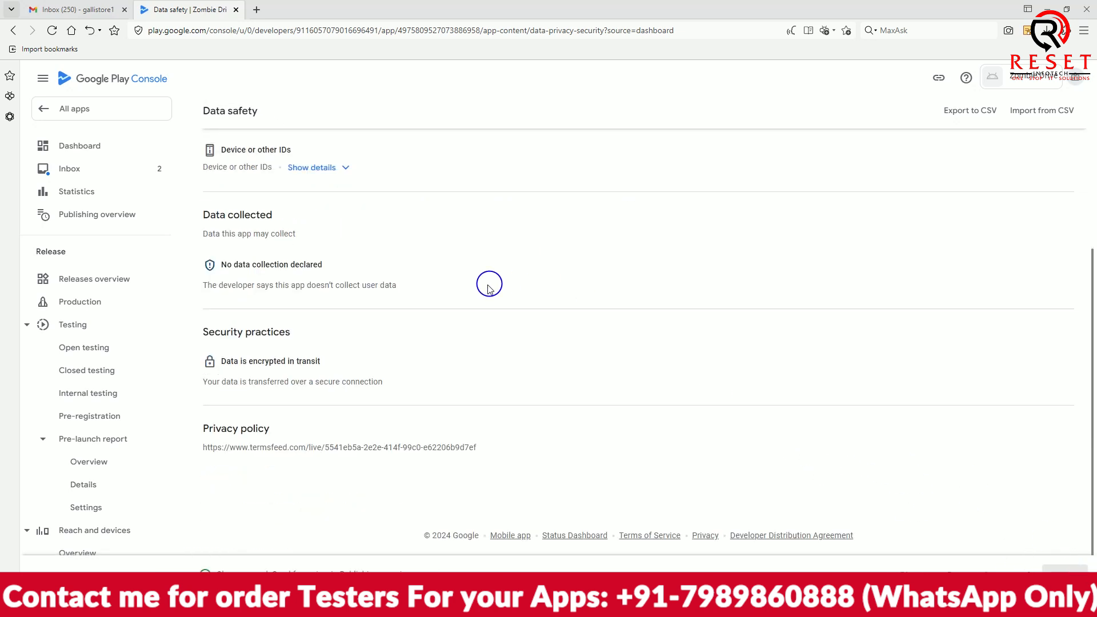
scroll(489, 288, "up", 5)
left_click(204, 118)
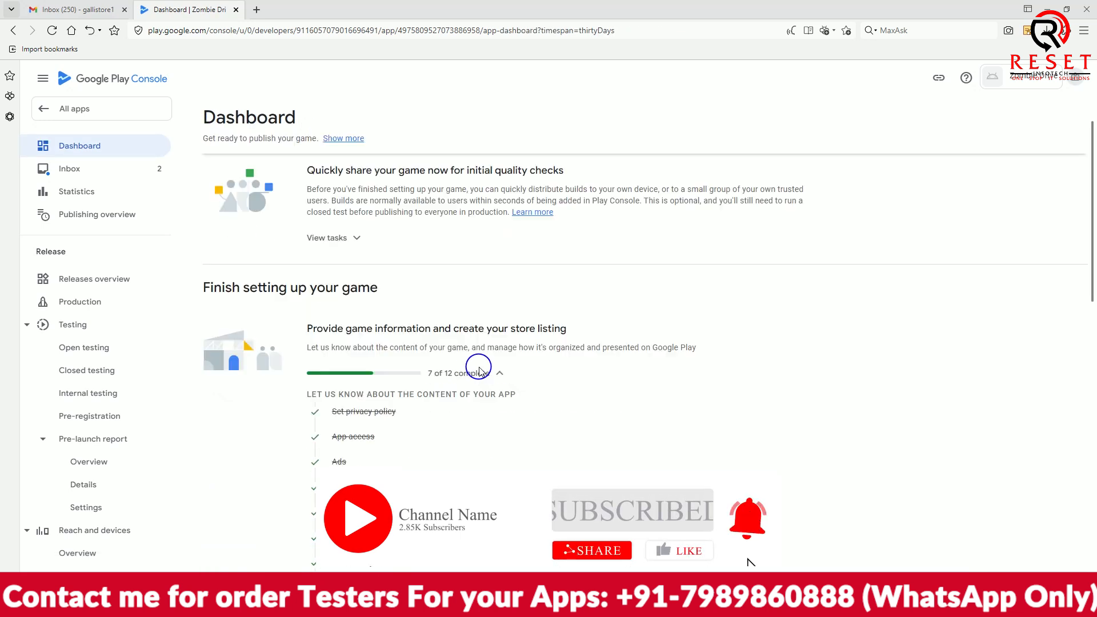
Declare in the Government apps task that the app is not developed for a government, and save it
scroll(479, 372, "down", 4)
left_click(375, 359)
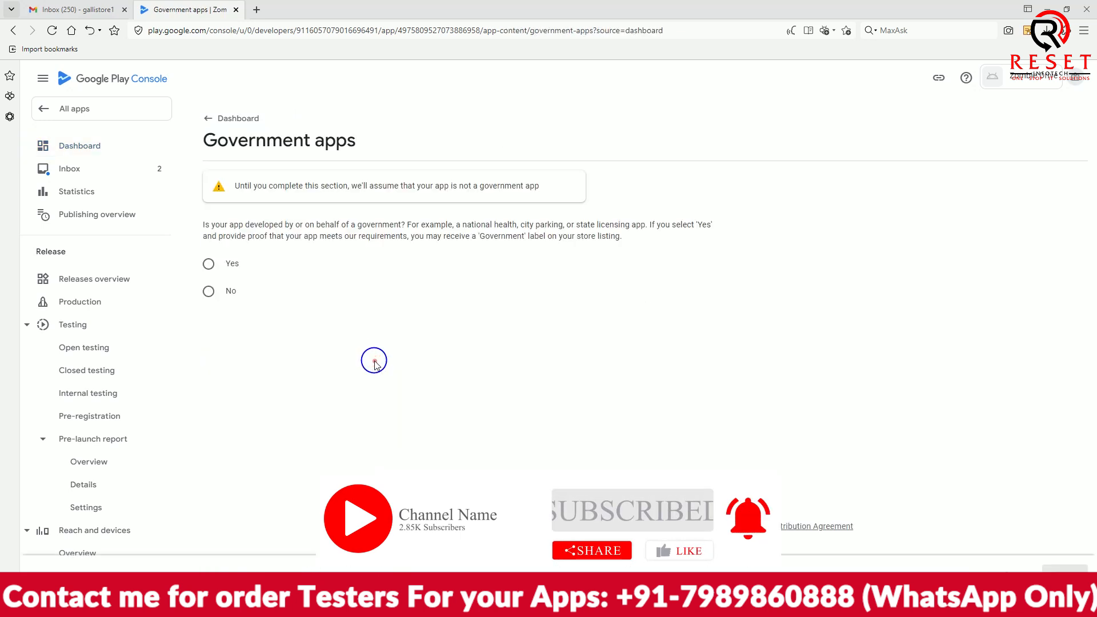
left_click(208, 291)
left_click(1062, 569)
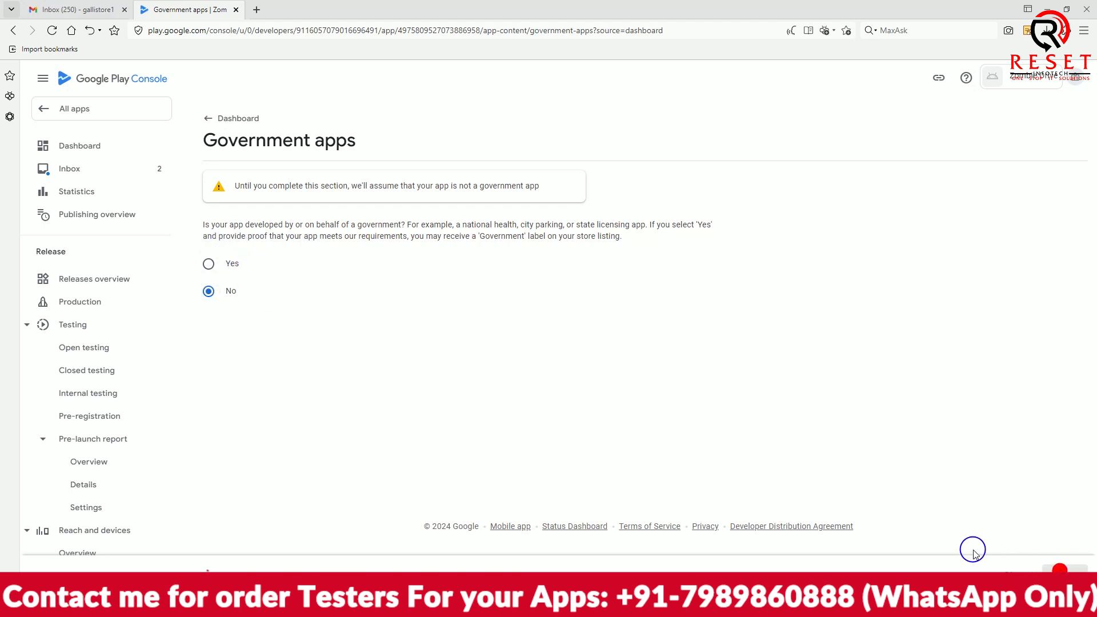
Declare in the Financial features task that the app doesn't provide any financial features, and save the declaration
left_click(209, 119)
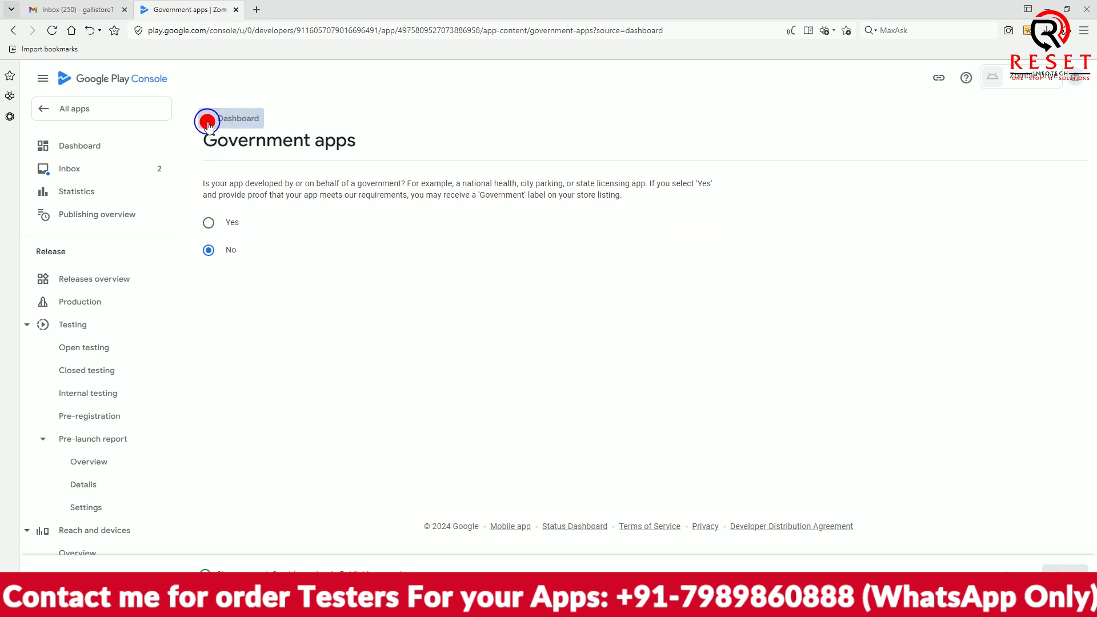
scroll(817, 351, "down", 5)
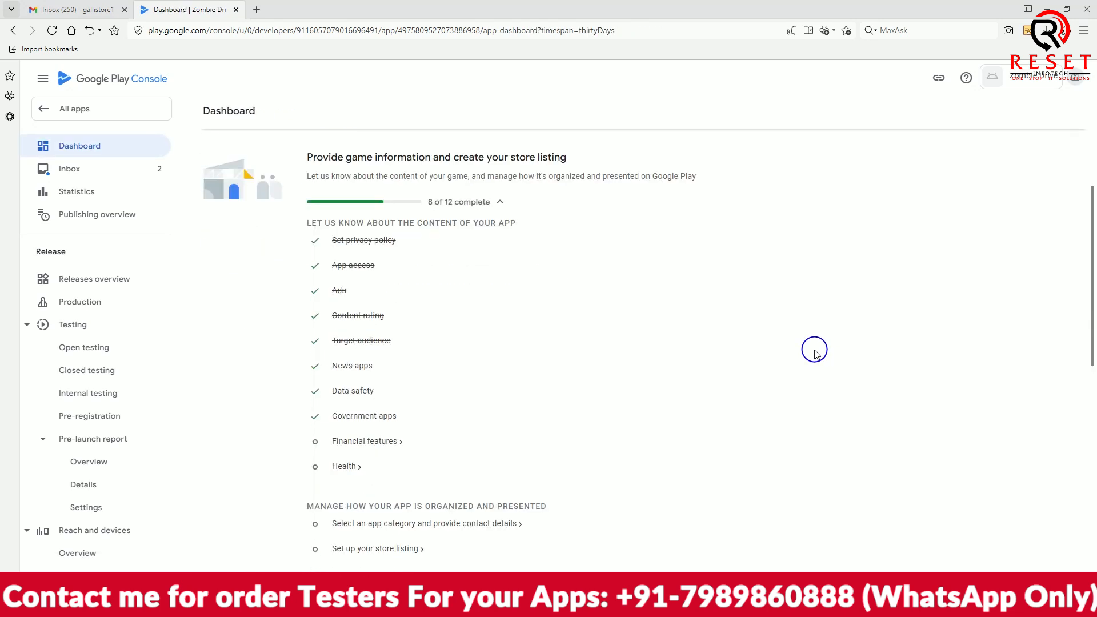
left_click(379, 330)
scroll(338, 385, "down", 10)
left_click(205, 427)
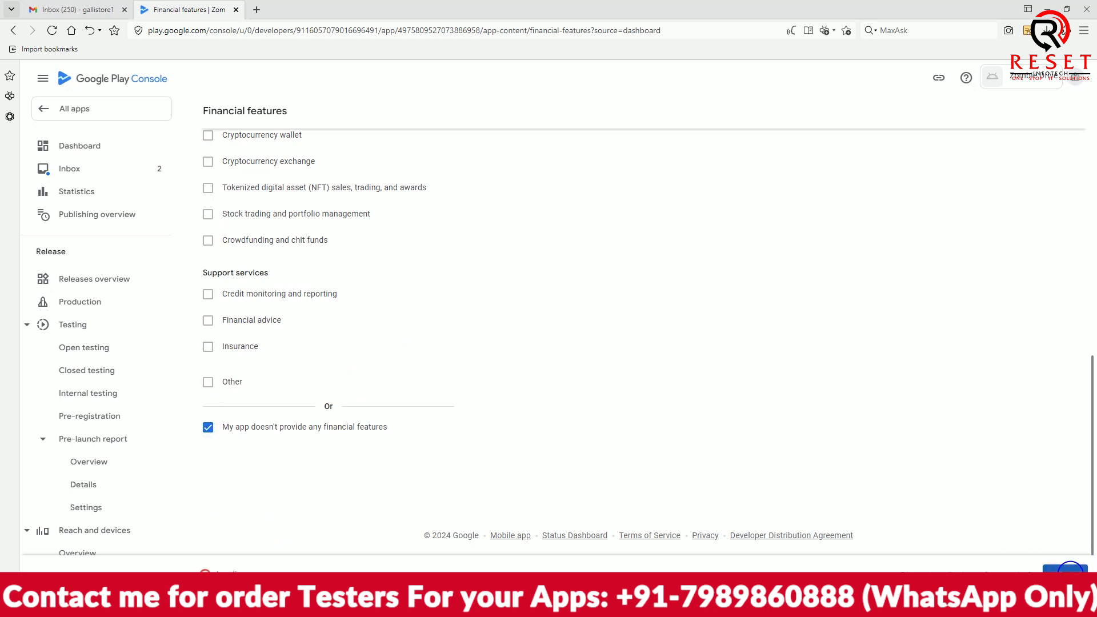
left_click(1068, 569)
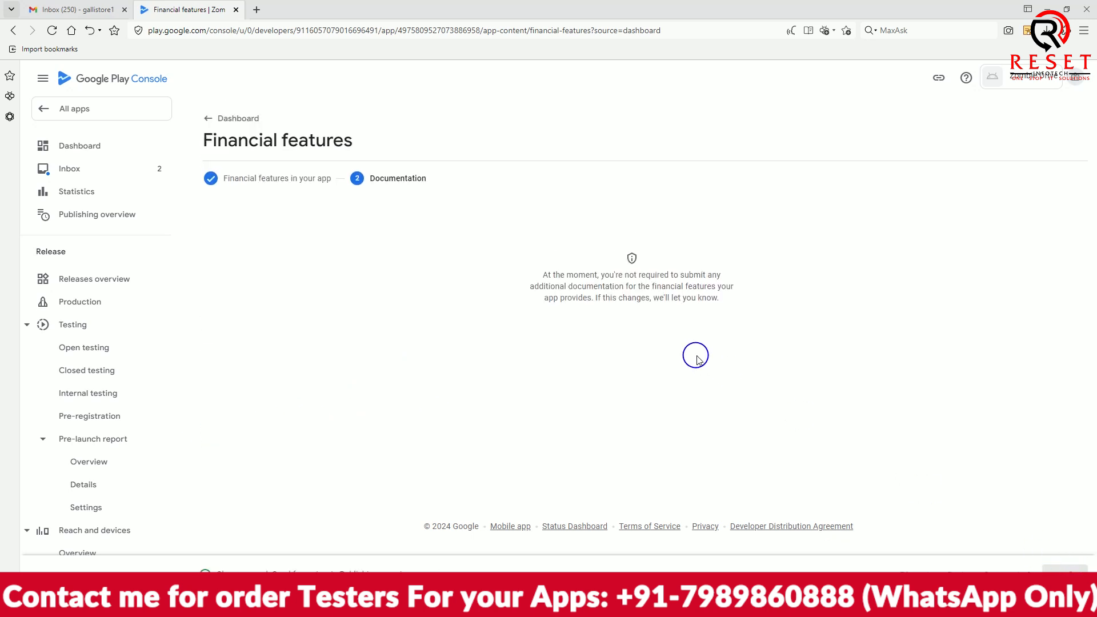
Declare in the Health task that the app does not have any health features, and save it
left_click(207, 119)
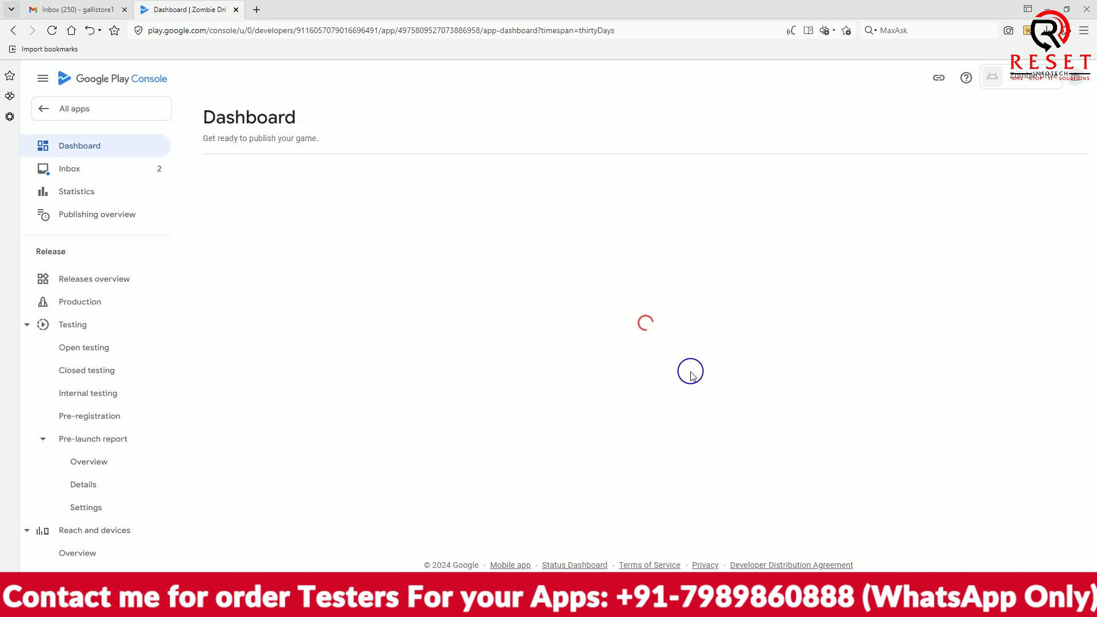
scroll(570, 351, "down", 8)
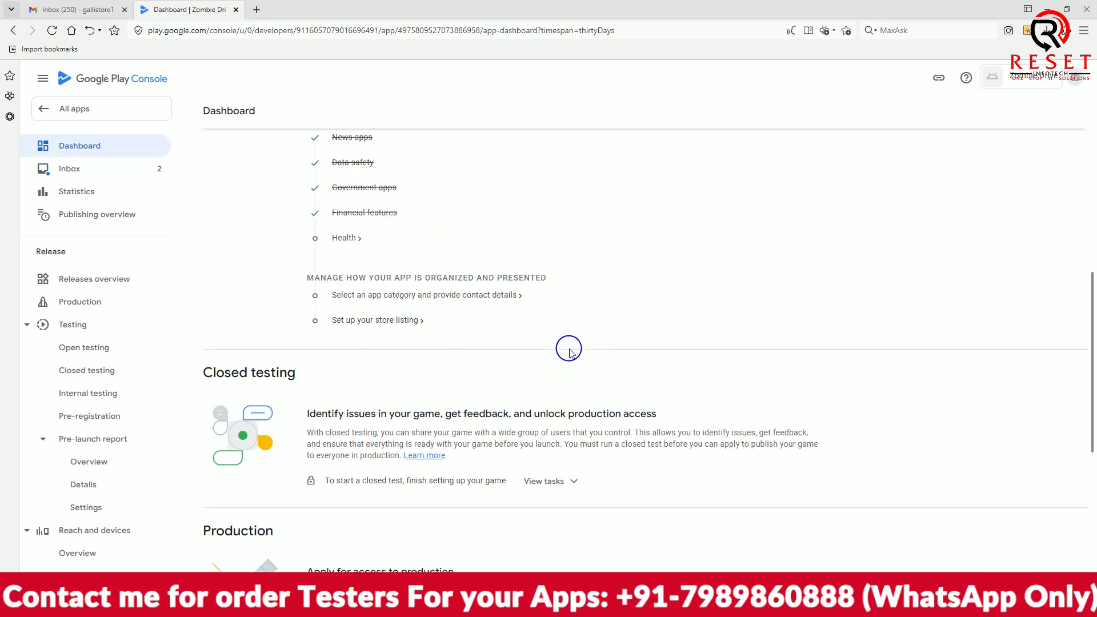
left_click(346, 236)
scroll(432, 359, "down", 7)
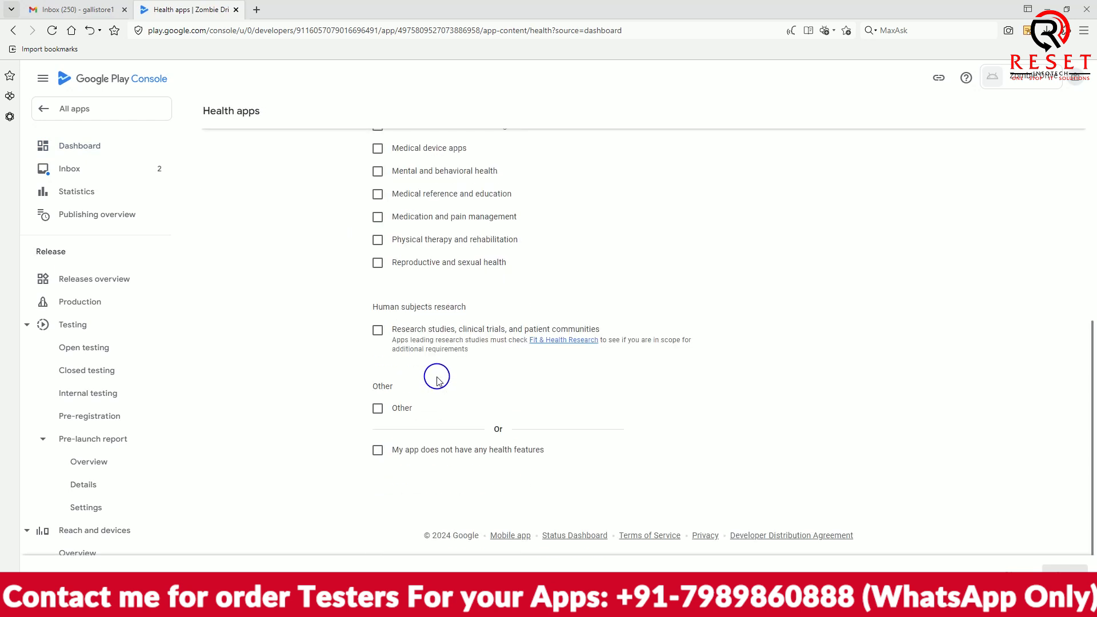
left_click(375, 452)
left_click(322, 407)
scroll(334, 390, "up", 7)
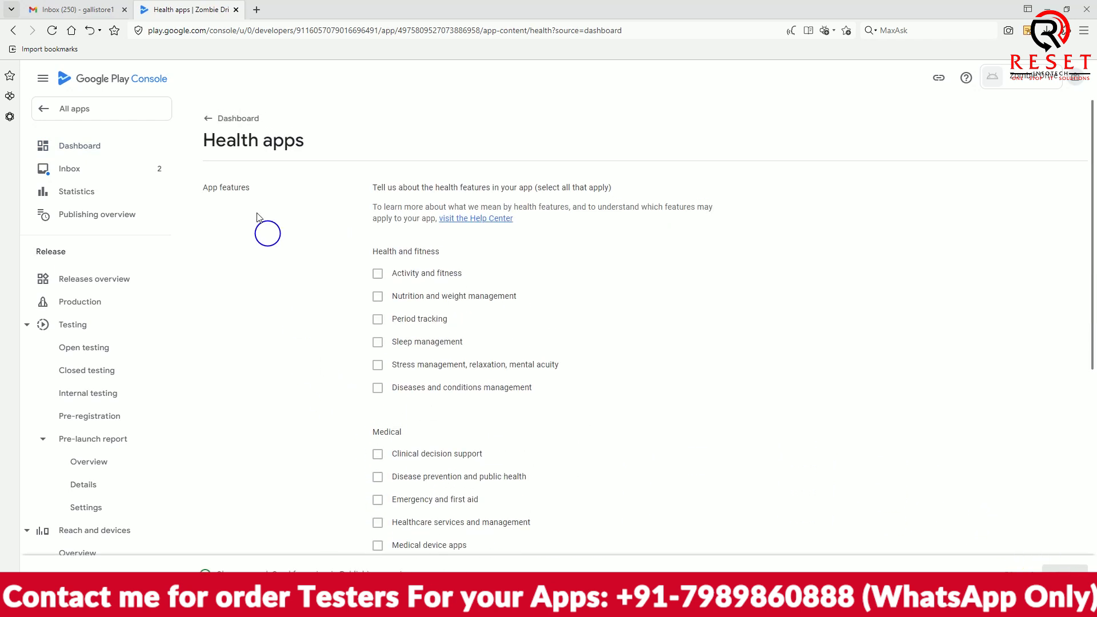
Set the app category in the store settings to Casual for the game, save it and close the form
left_click(207, 119)
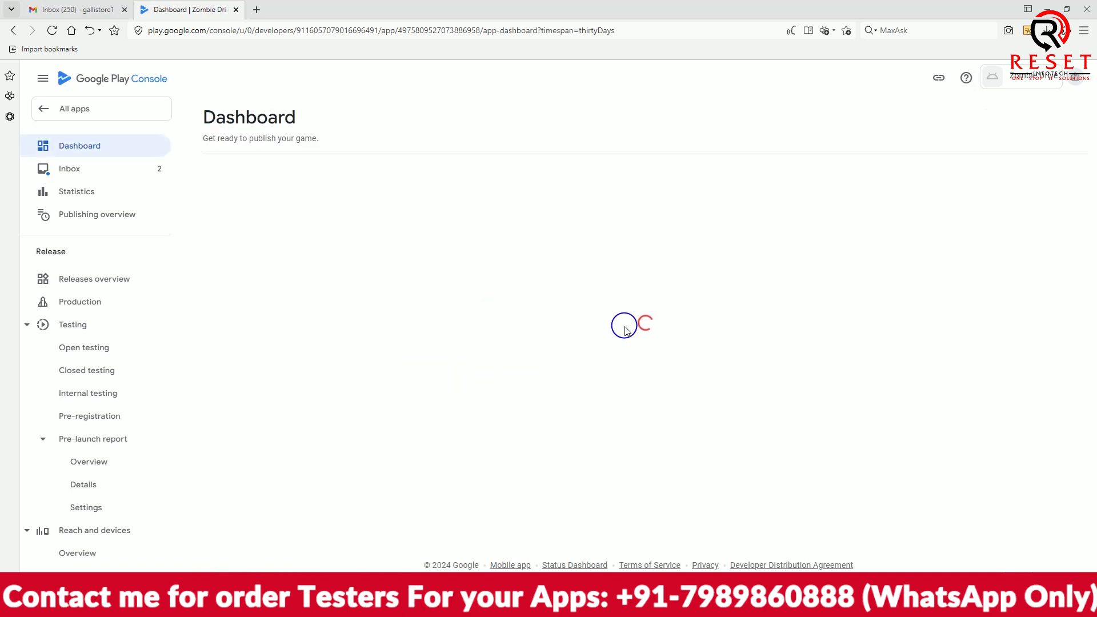
scroll(623, 327, "down", 6)
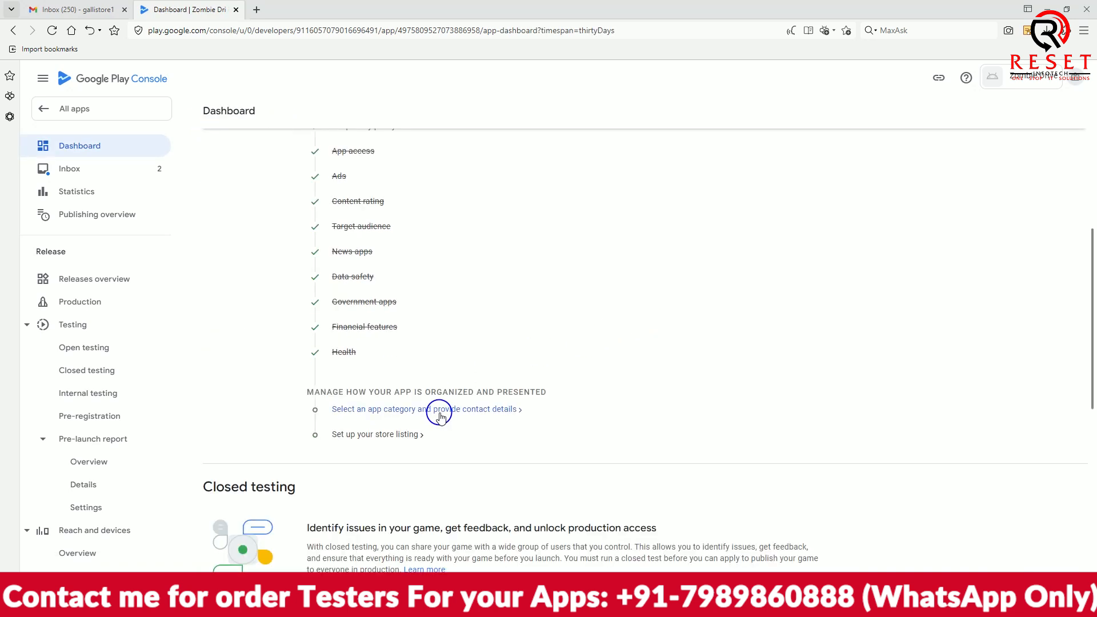
left_click(439, 414)
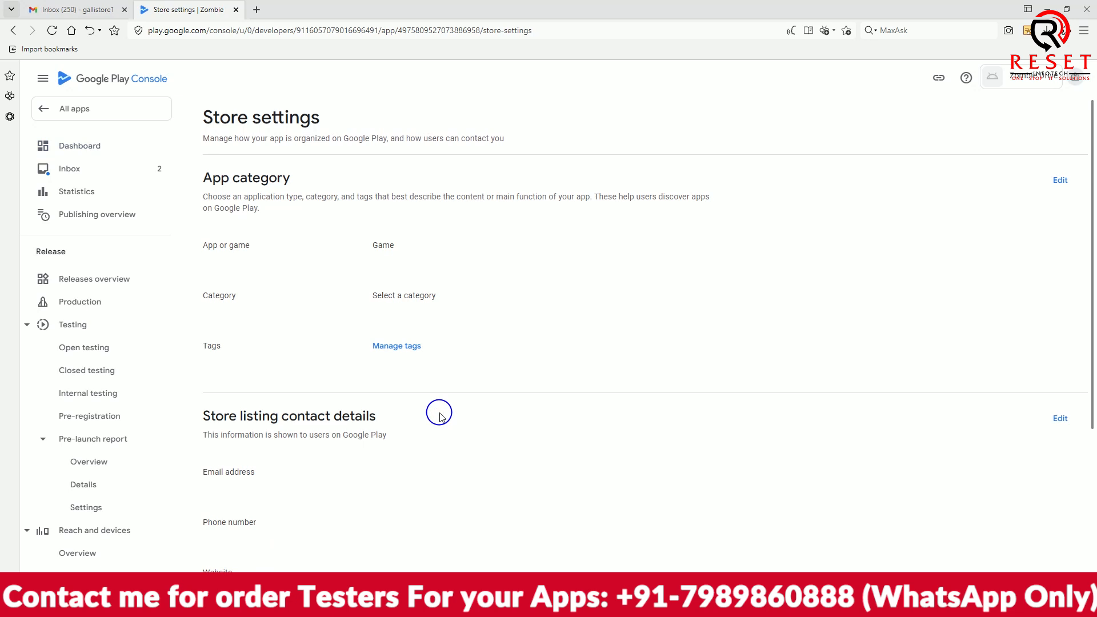
left_click(1059, 179)
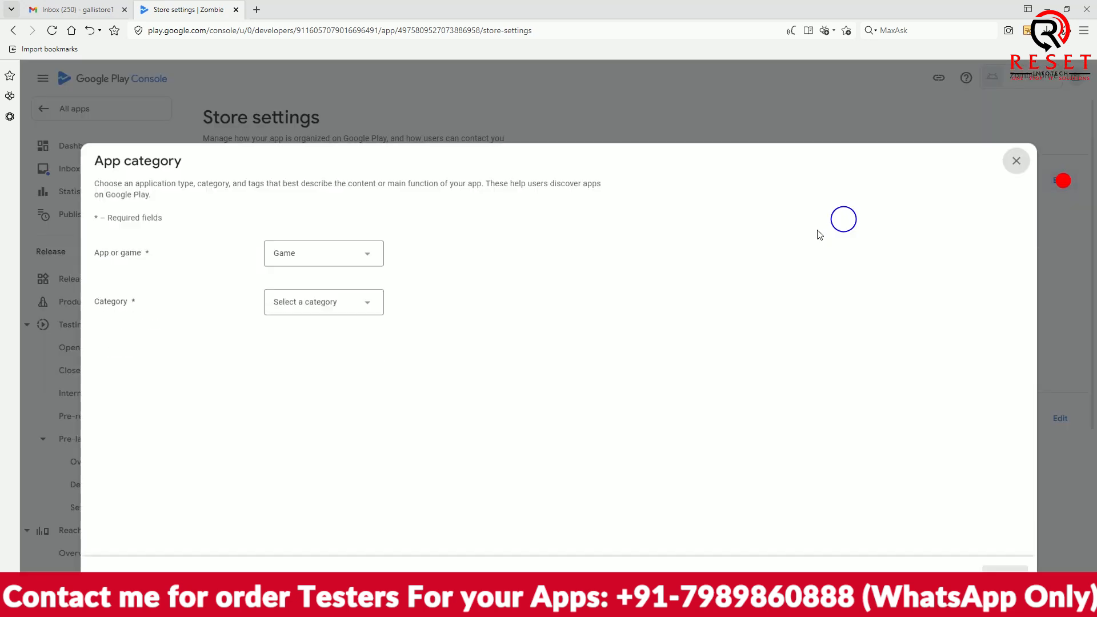
left_click(346, 284)
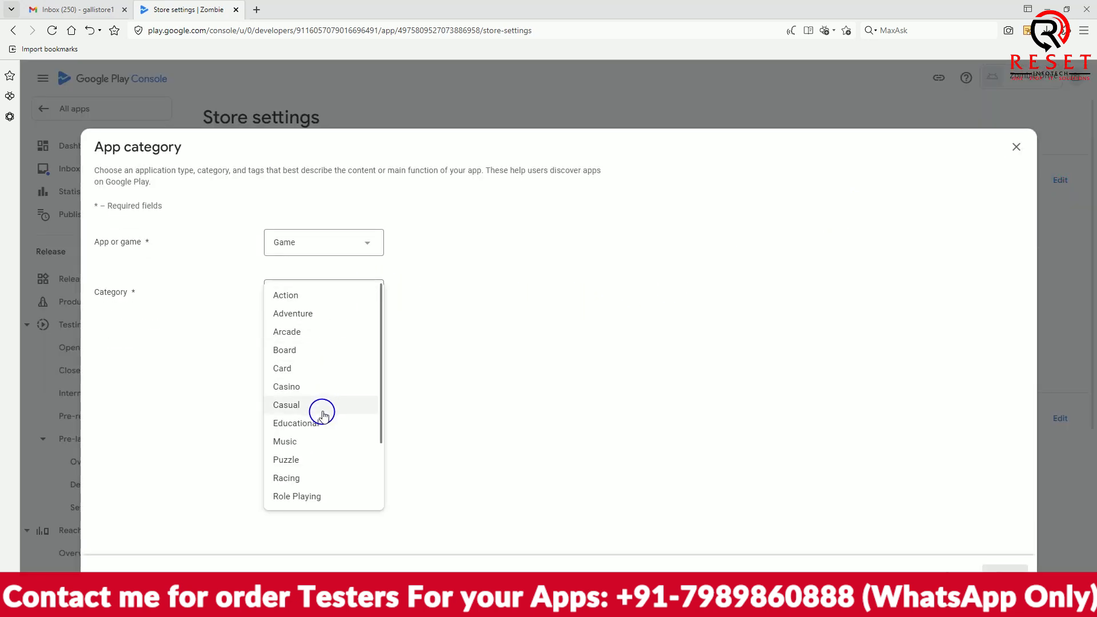
left_click(313, 407)
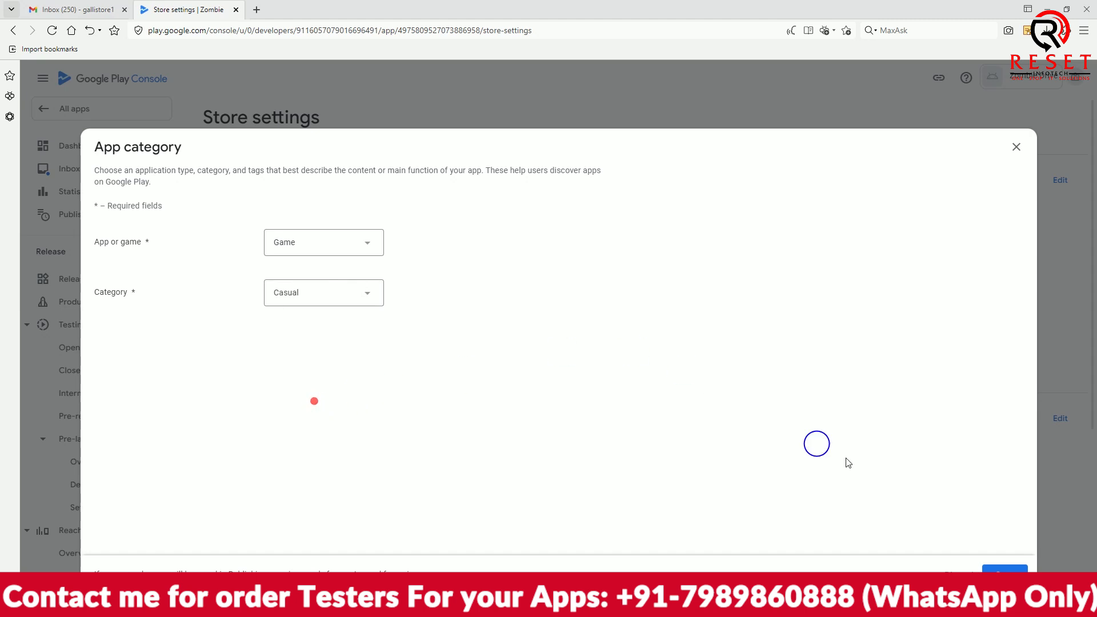
left_click(1005, 569)
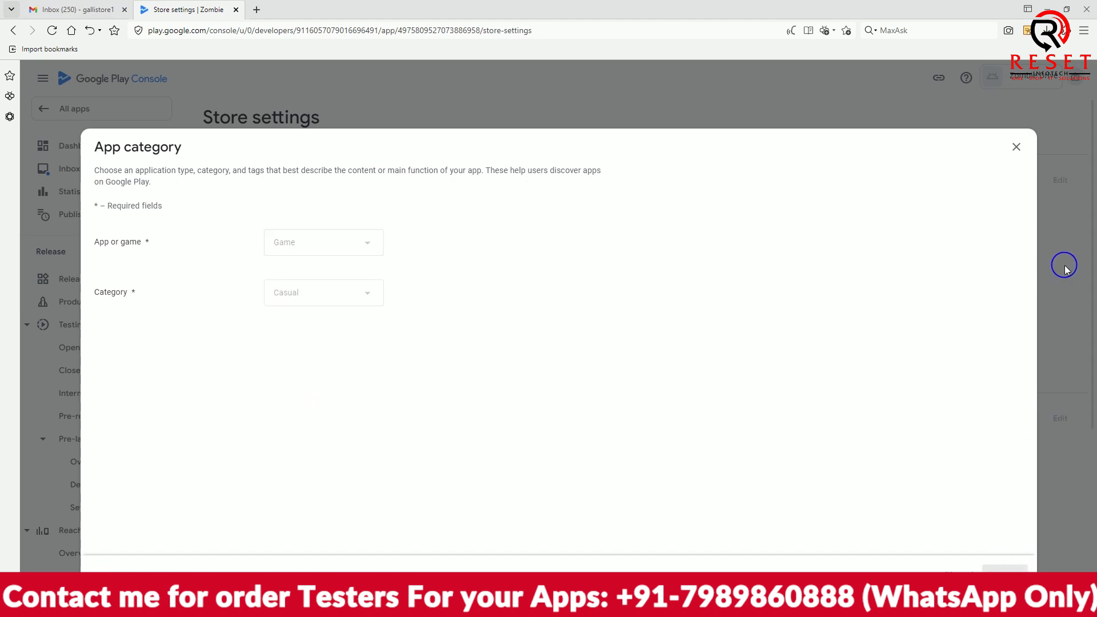
left_click(1017, 148)
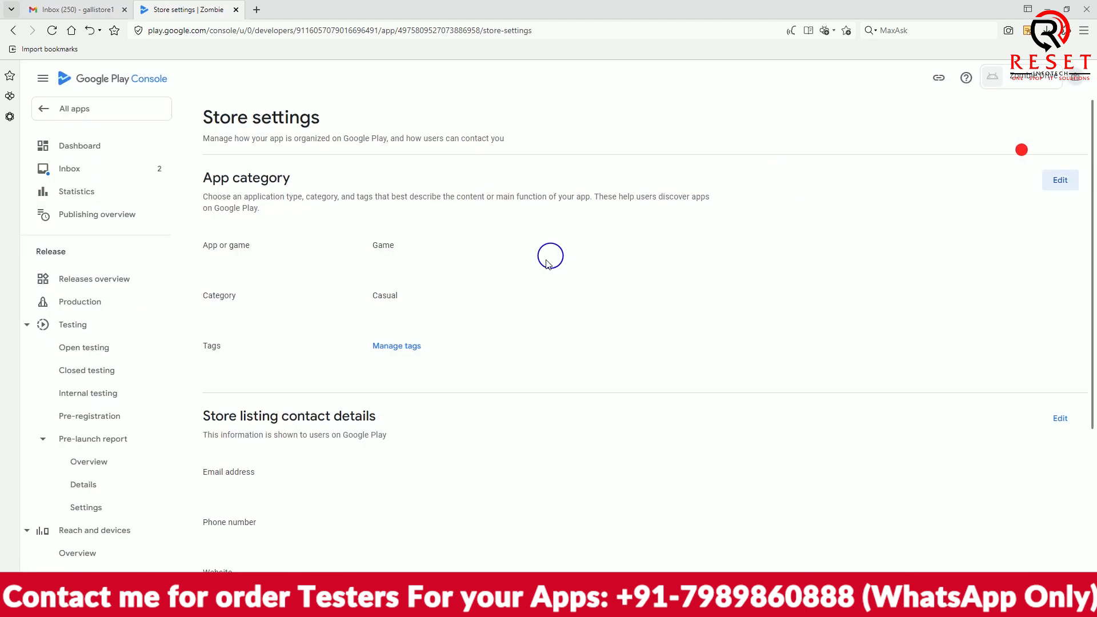
Filter the list of available store tags to the categories Action, Adventure and Casual
left_click(396, 343)
left_click(315, 214)
left_click(342, 243)
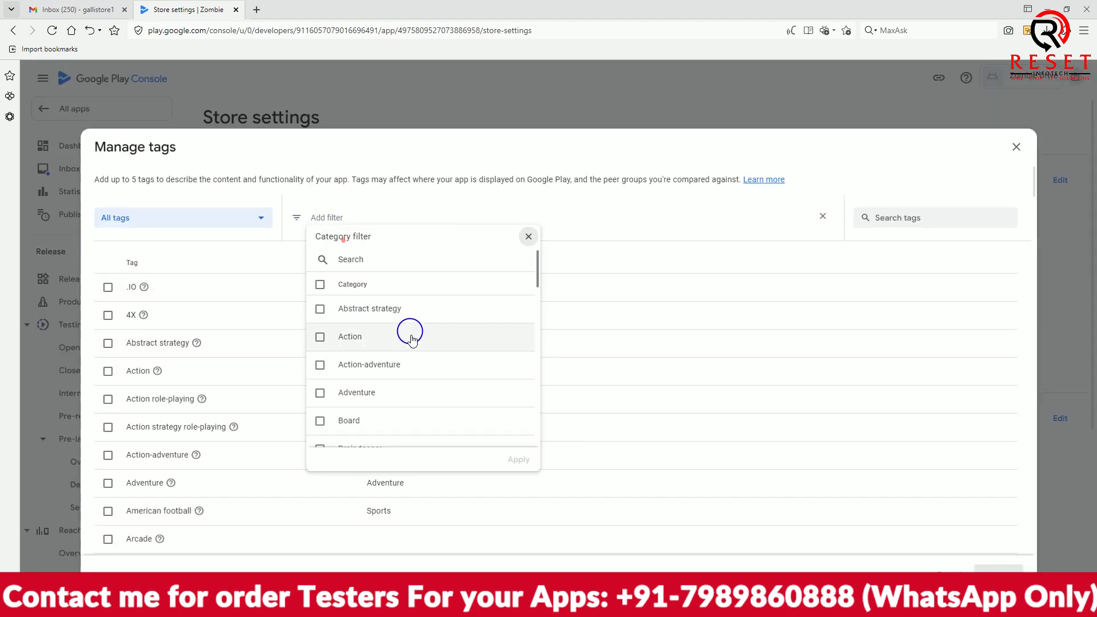
left_click(321, 339)
left_click(319, 390)
scroll(418, 370, "down", 1)
scroll(418, 372, "down", 1)
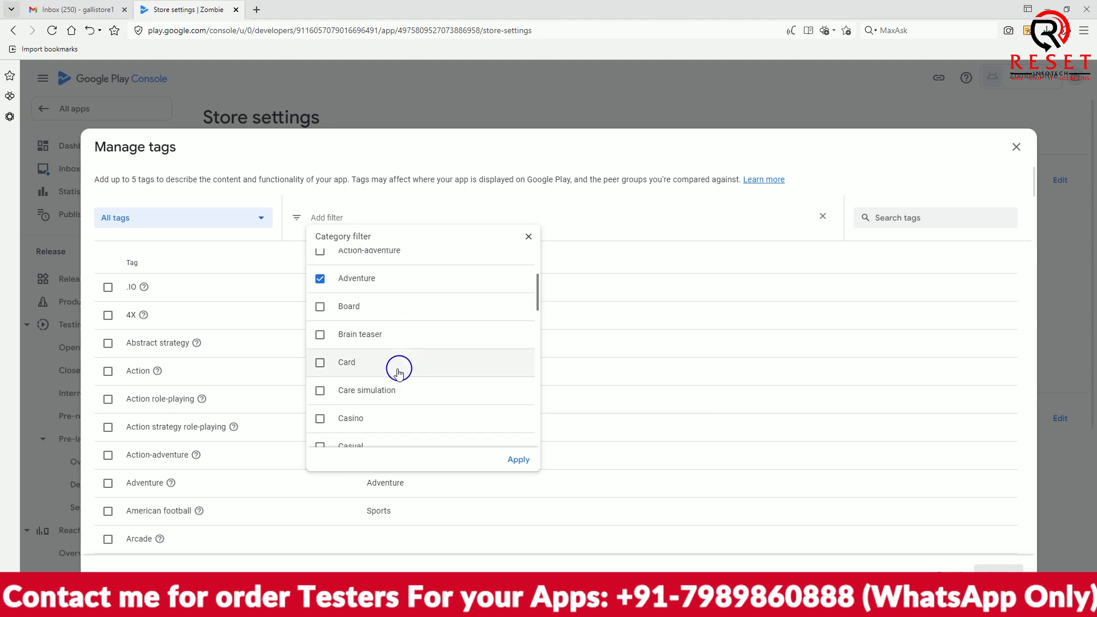
scroll(321, 419, "down", 1)
left_click(320, 389)
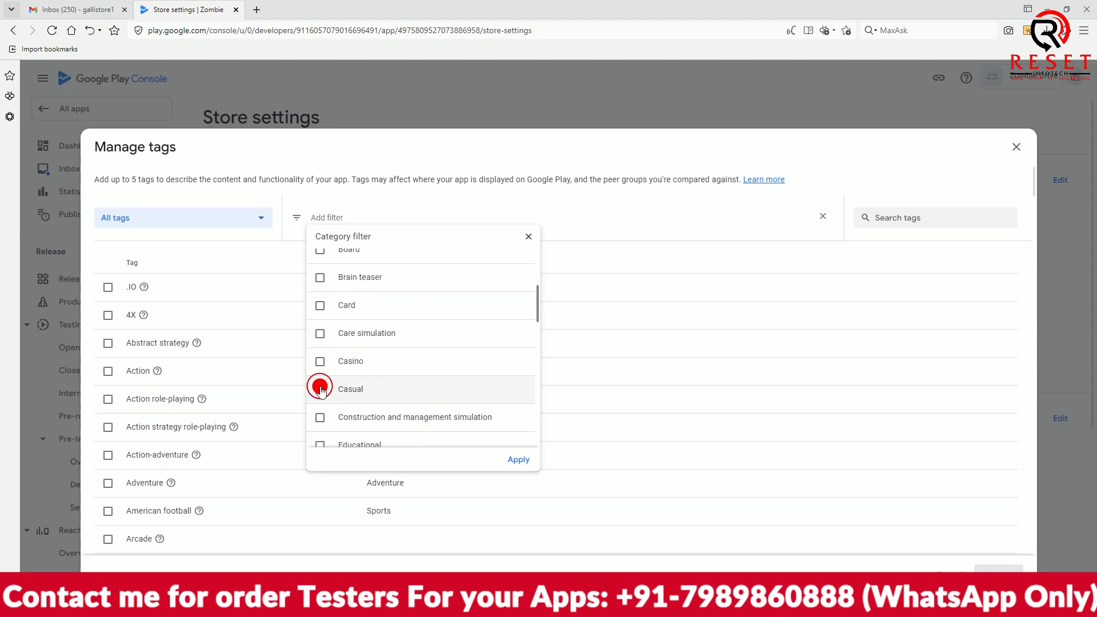
left_click(517, 459)
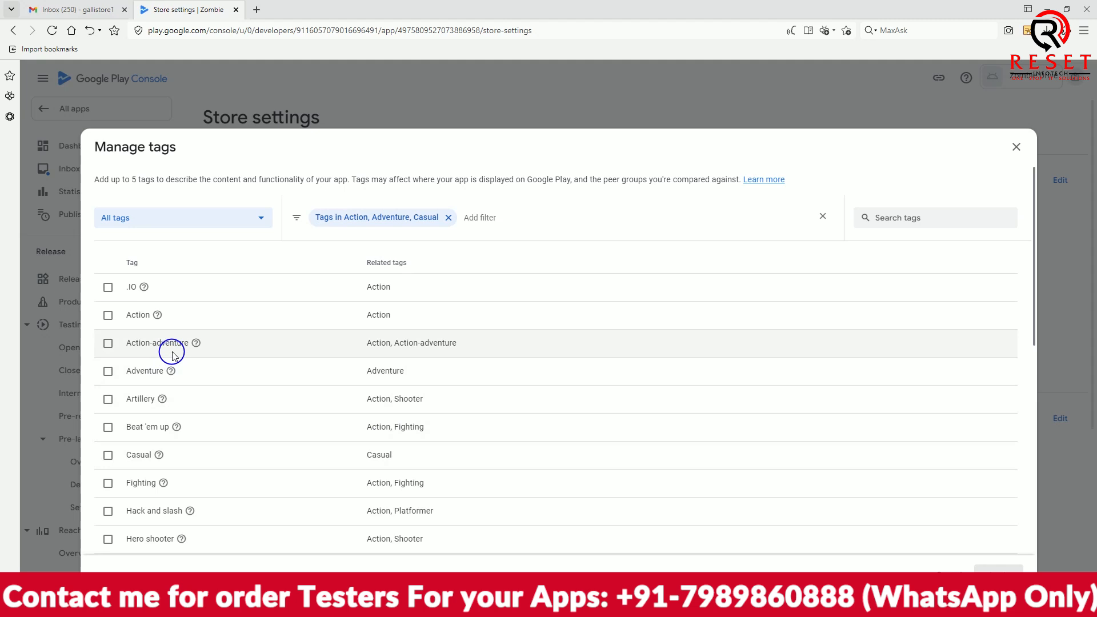
Assign the tags Action, Adventure, Casual, Runner and Survival to the game and apply them
left_click(108, 315)
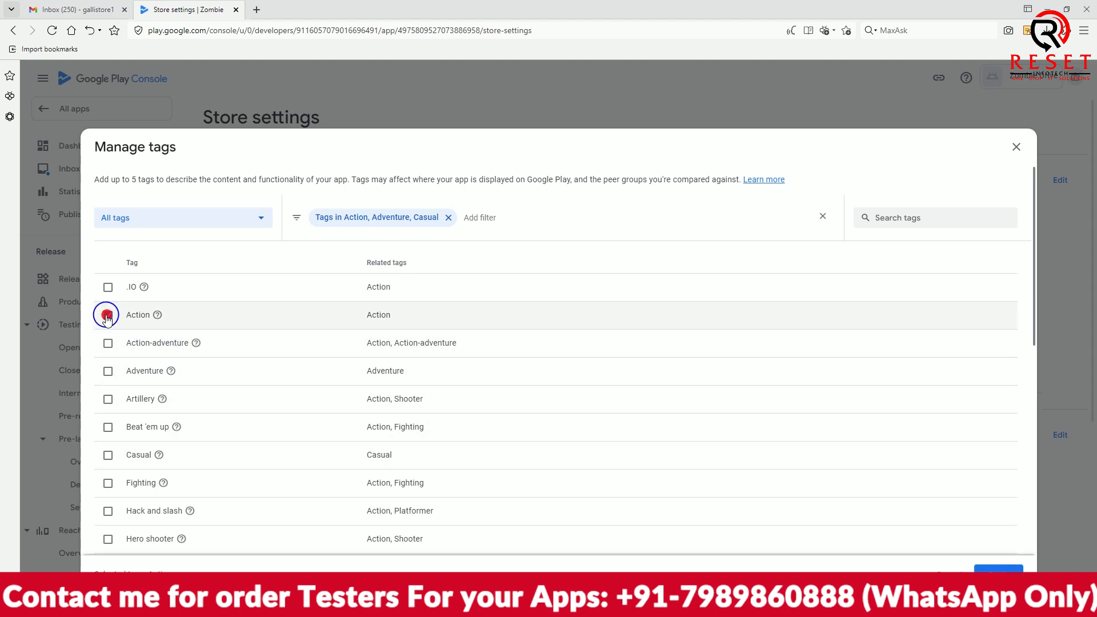
left_click(104, 369)
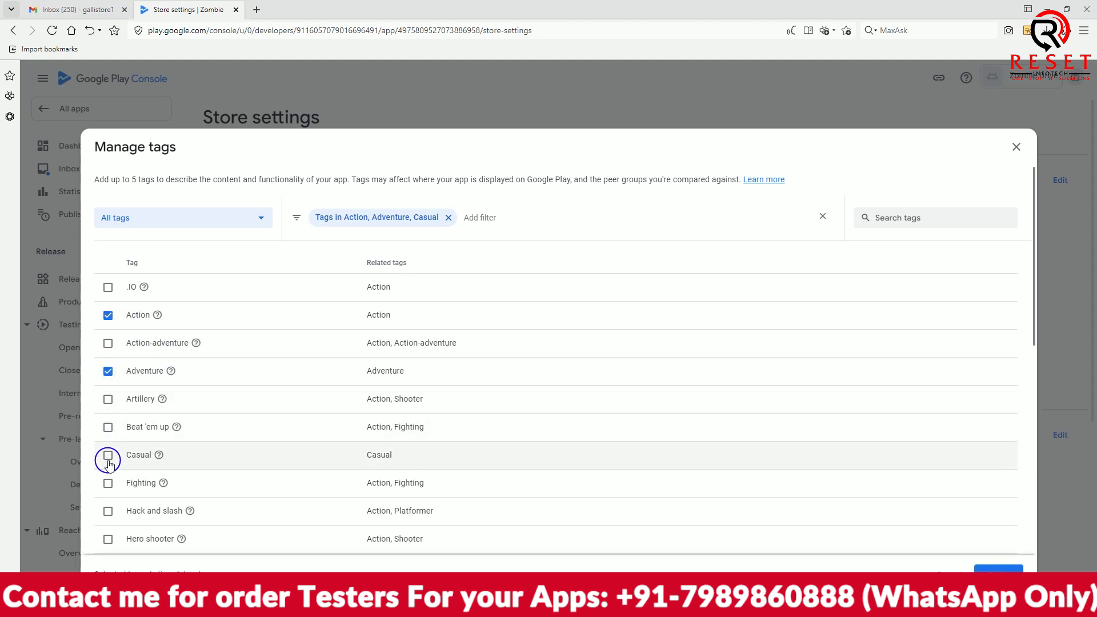
scroll(135, 457, "down", 2)
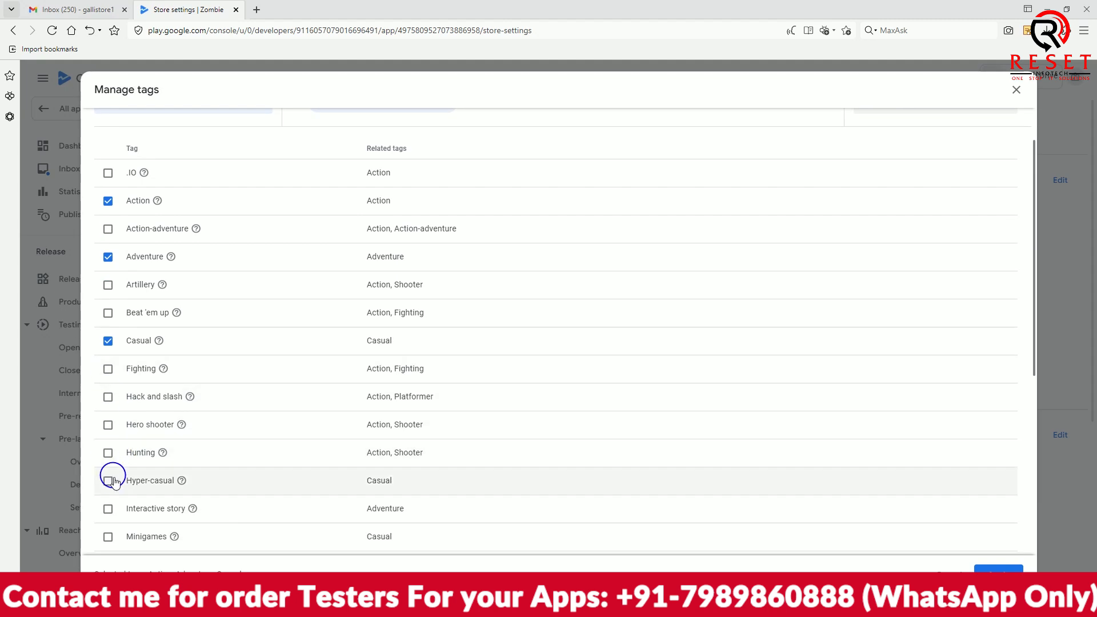
scroll(111, 481, "down", 2)
scroll(114, 485, "down", 1)
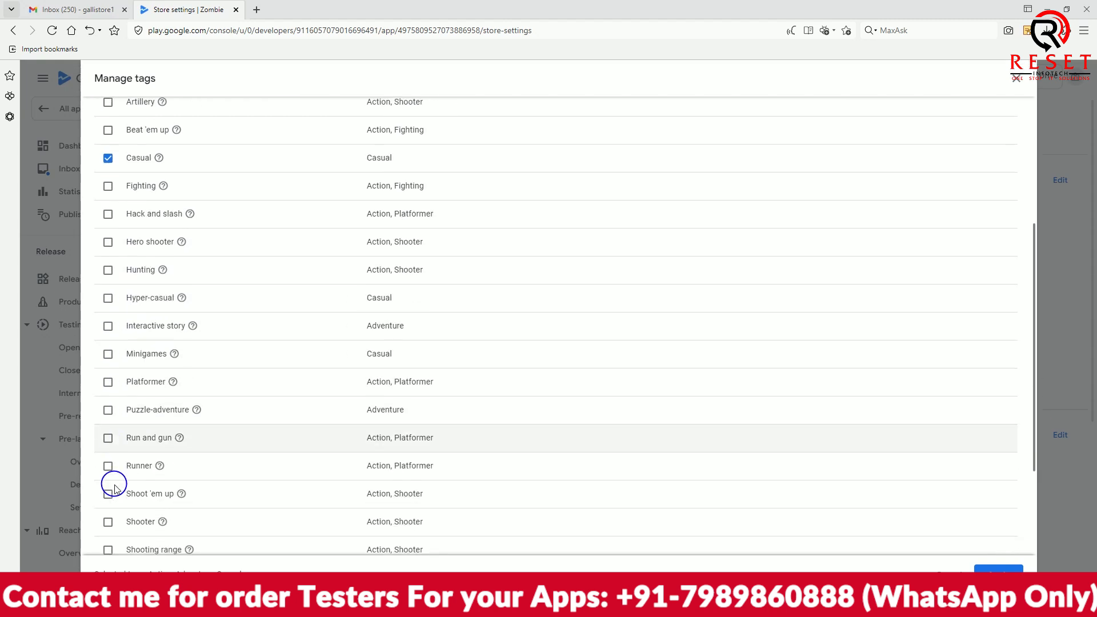
left_click(107, 469)
scroll(178, 474, "down", 2)
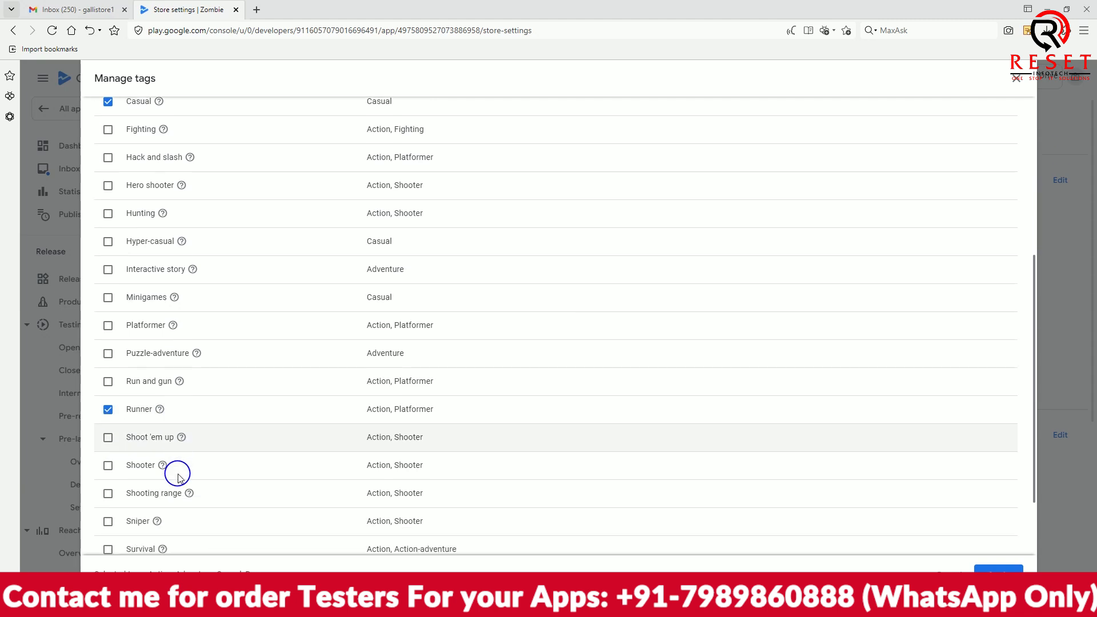
scroll(111, 480, "down", 1)
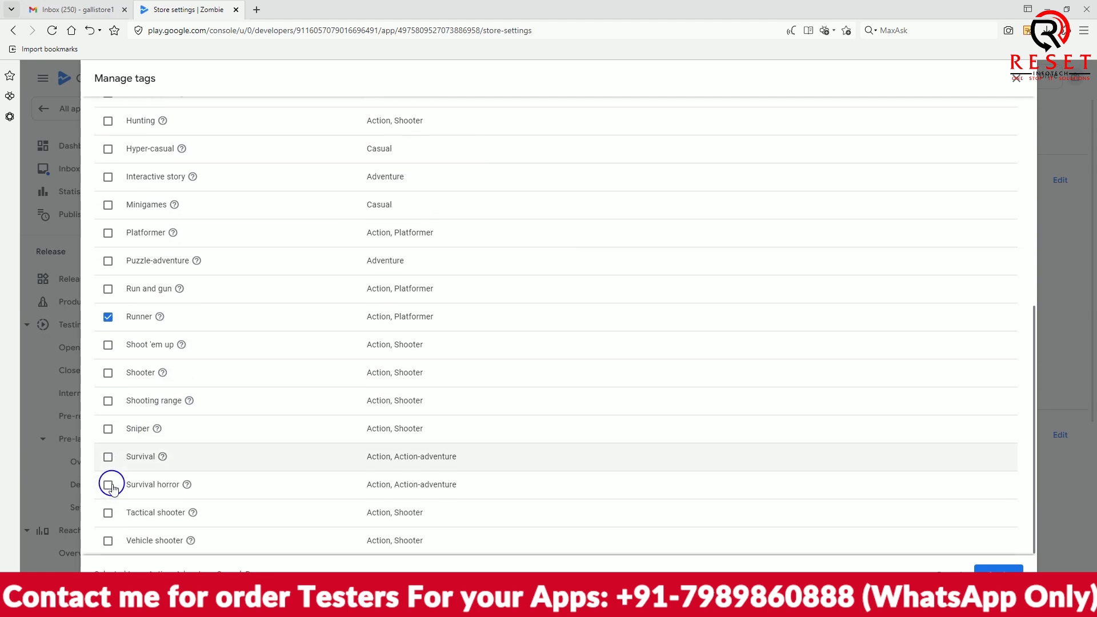
left_click(108, 463)
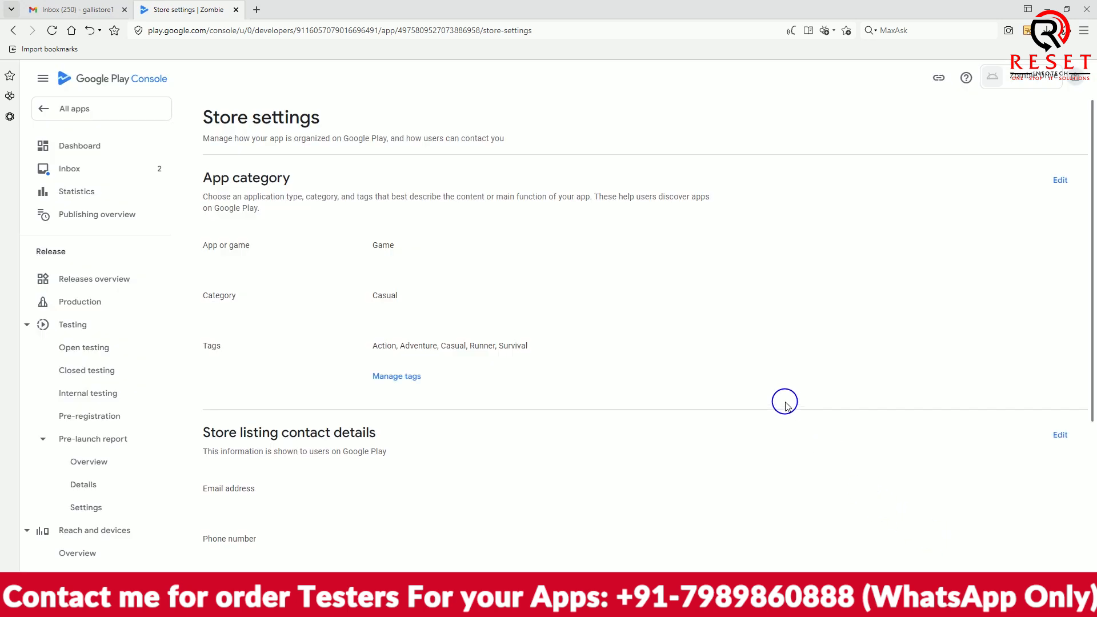
Copy the contact e-mail from the Notepad document into the store listing contact details, then save and close the form
scroll(788, 407, "down", 3)
left_click(1068, 270)
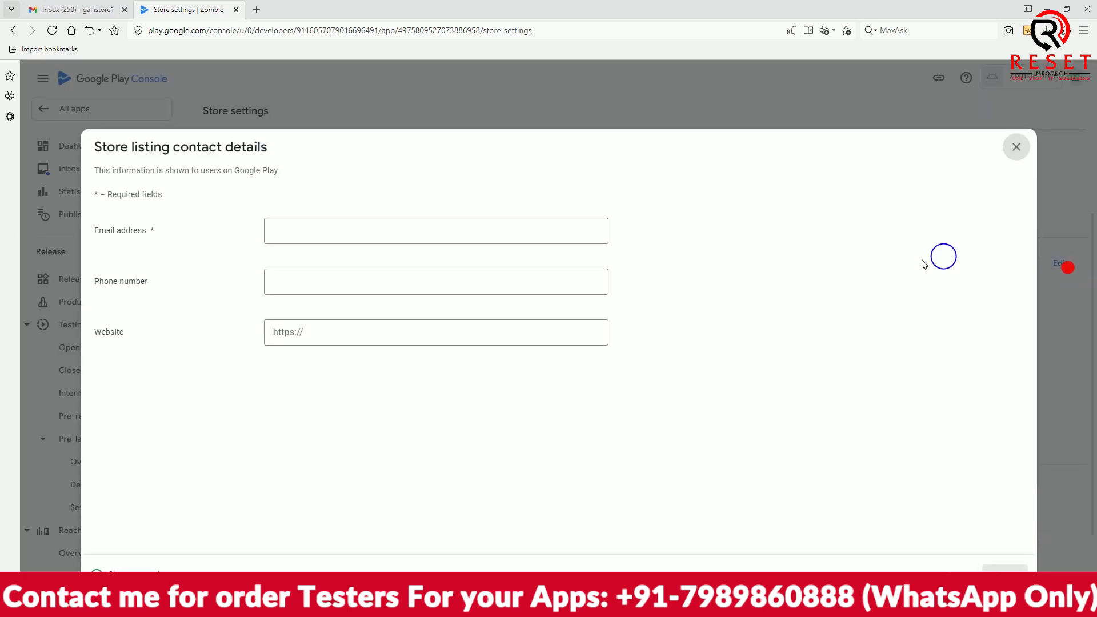
key("alt+Tab")
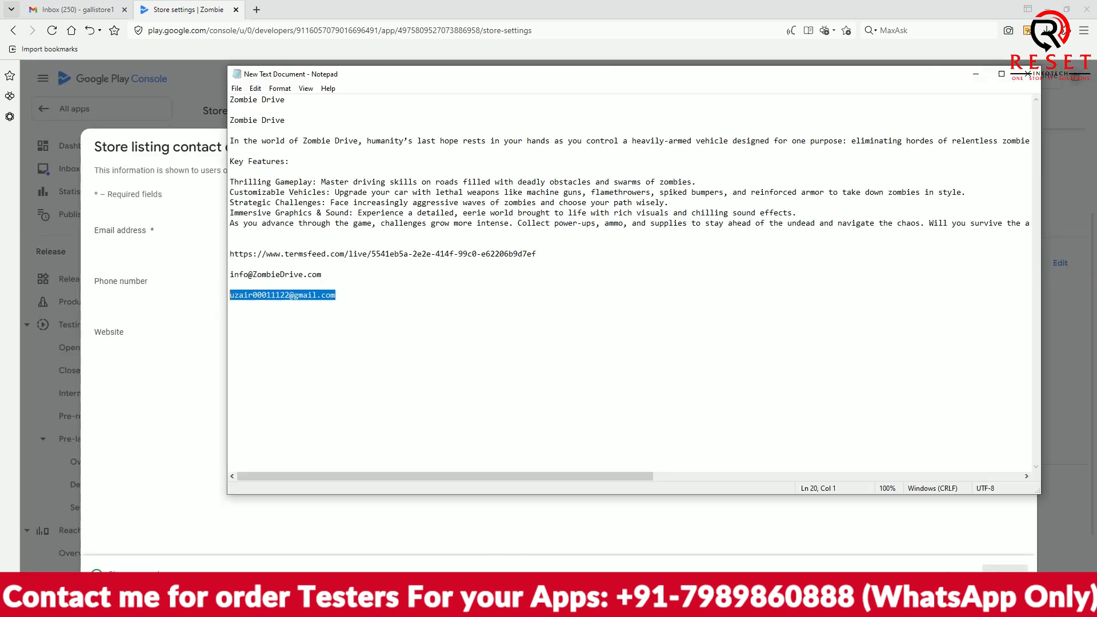
right_click(288, 297)
left_click(323, 334)
left_click(456, 568)
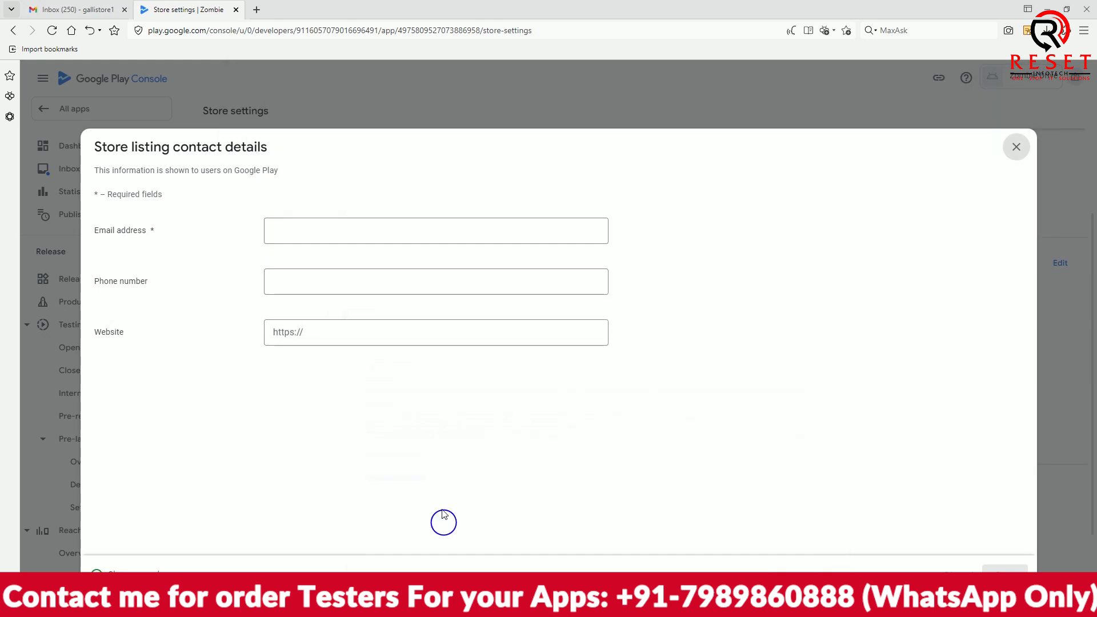
left_click(310, 233)
key("ctrl+v")
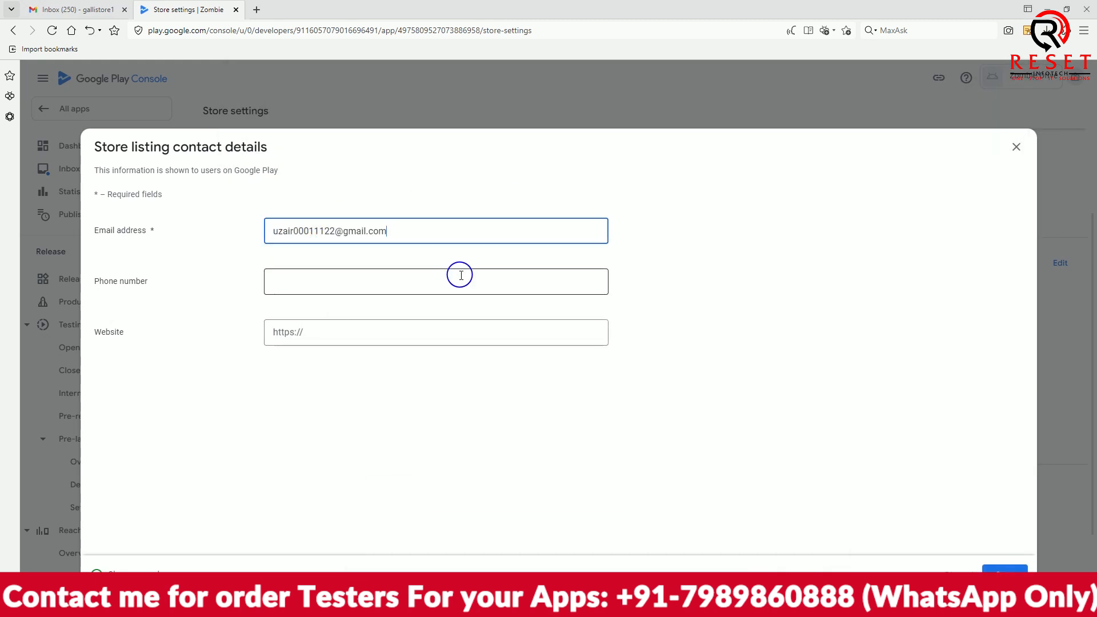
left_click(1005, 568)
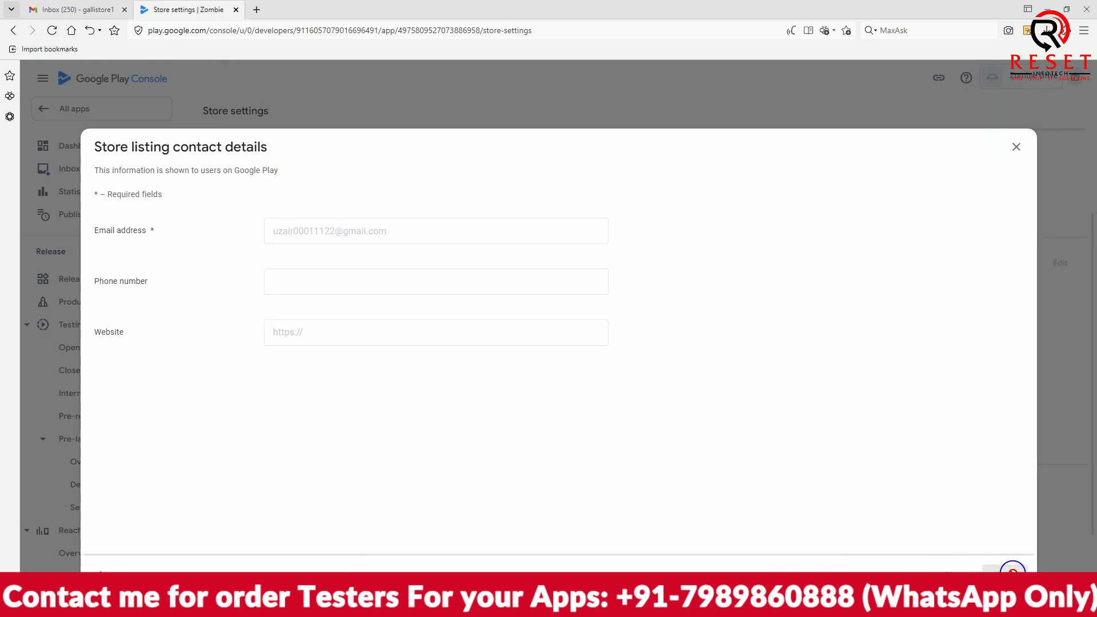
left_click(1016, 148)
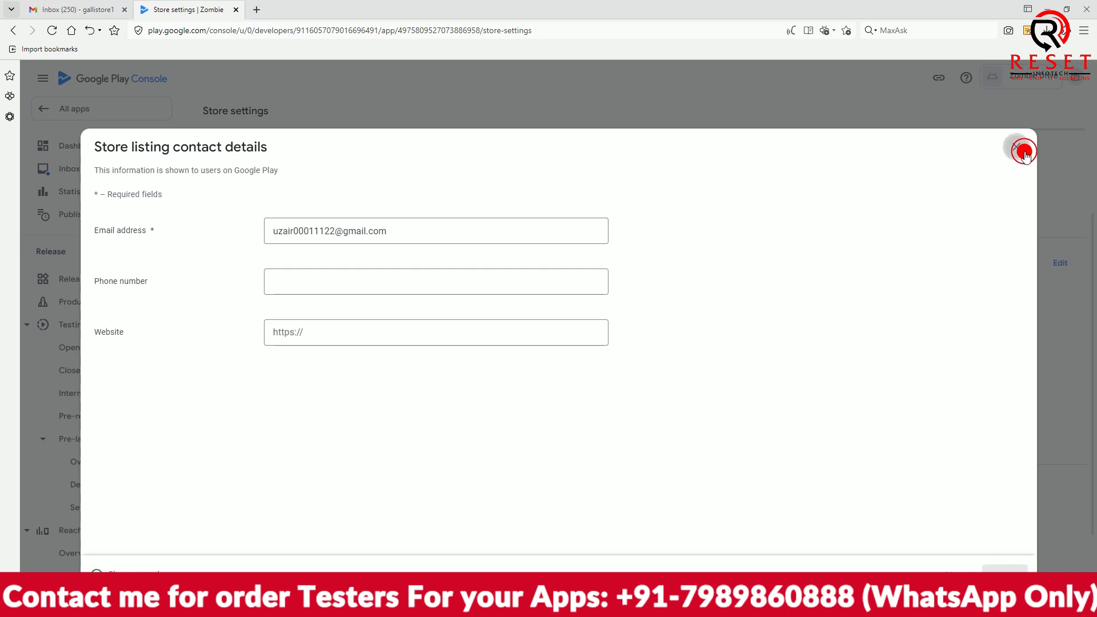
Leave the store settings and return to the developer account's list of all apps
scroll(550, 366, "down", 2)
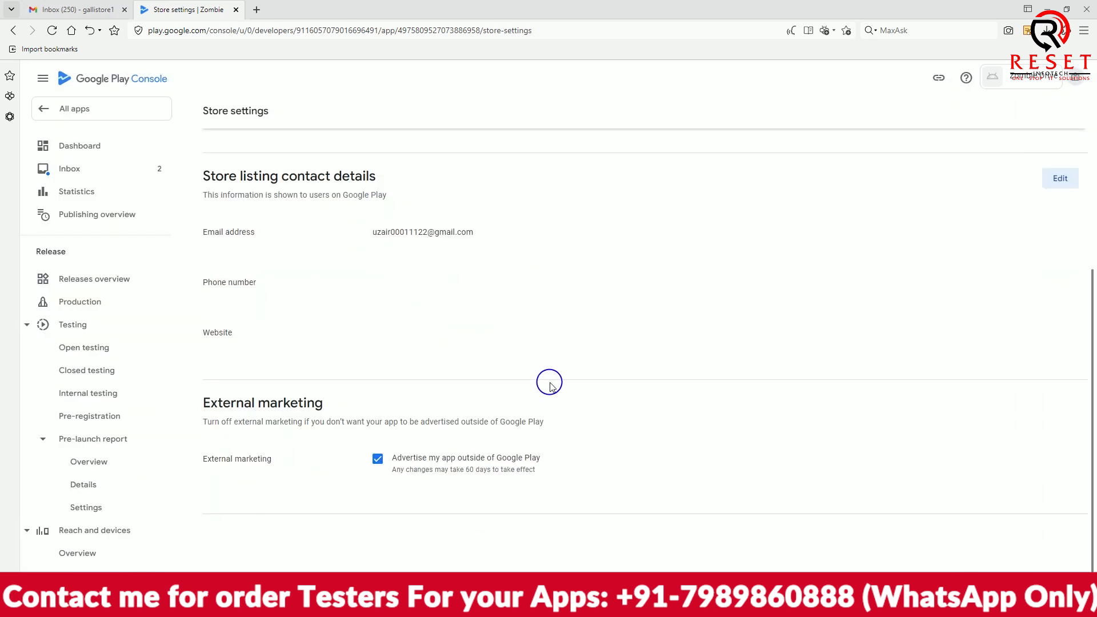
scroll(550, 386, "up", 4)
left_click(106, 110)
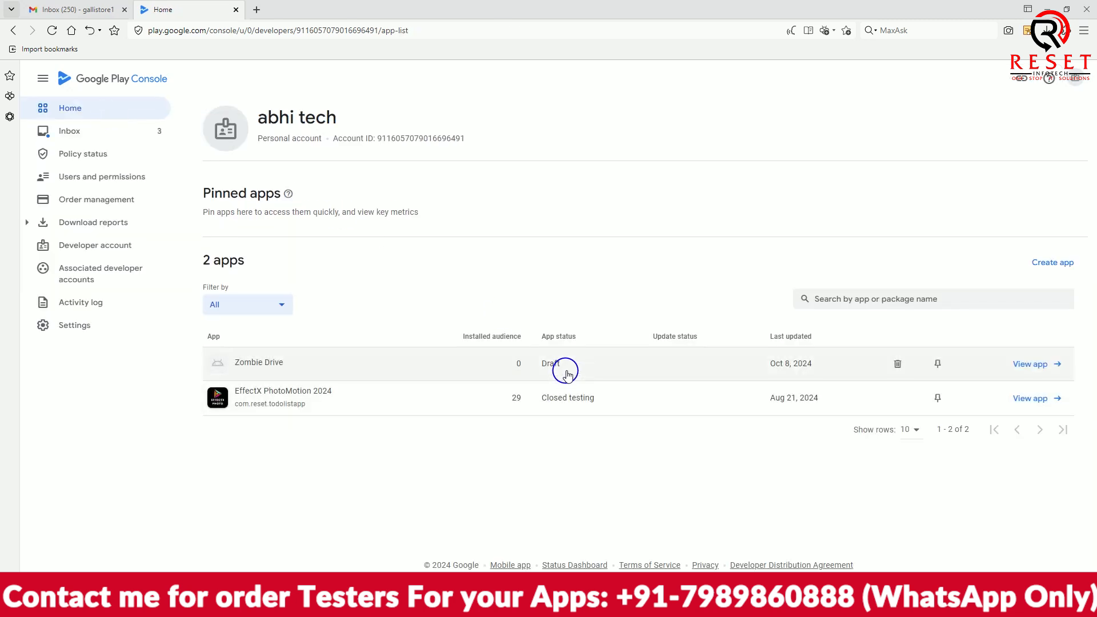
Open the Zombie Drive game's dashboard and go to its default store listing setup task
left_click(566, 372)
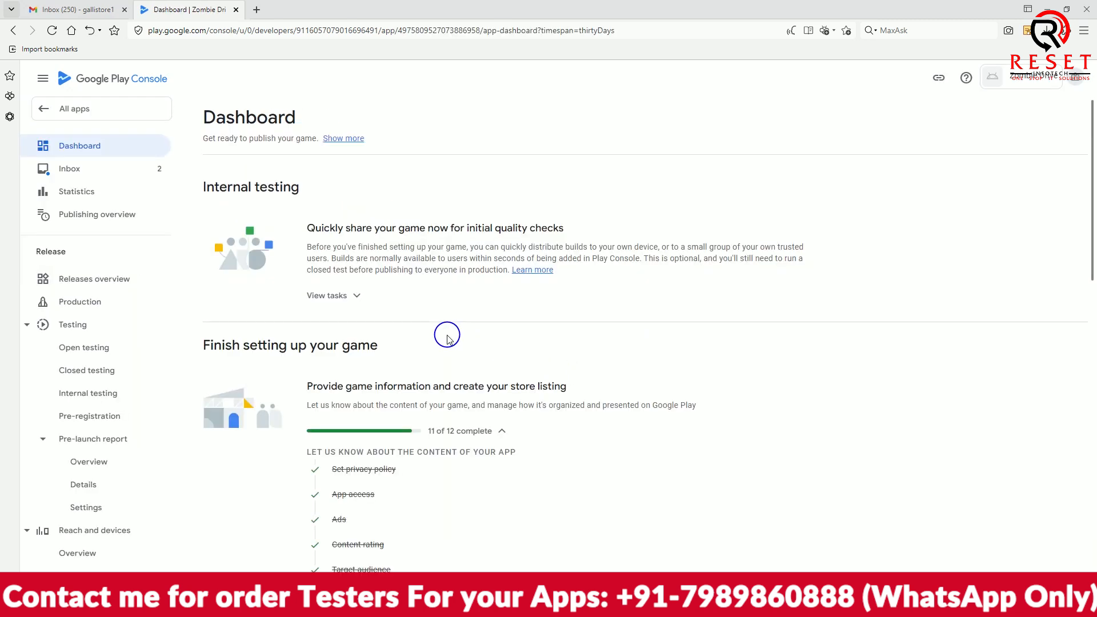
scroll(447, 337, "down", 5)
left_click(393, 491)
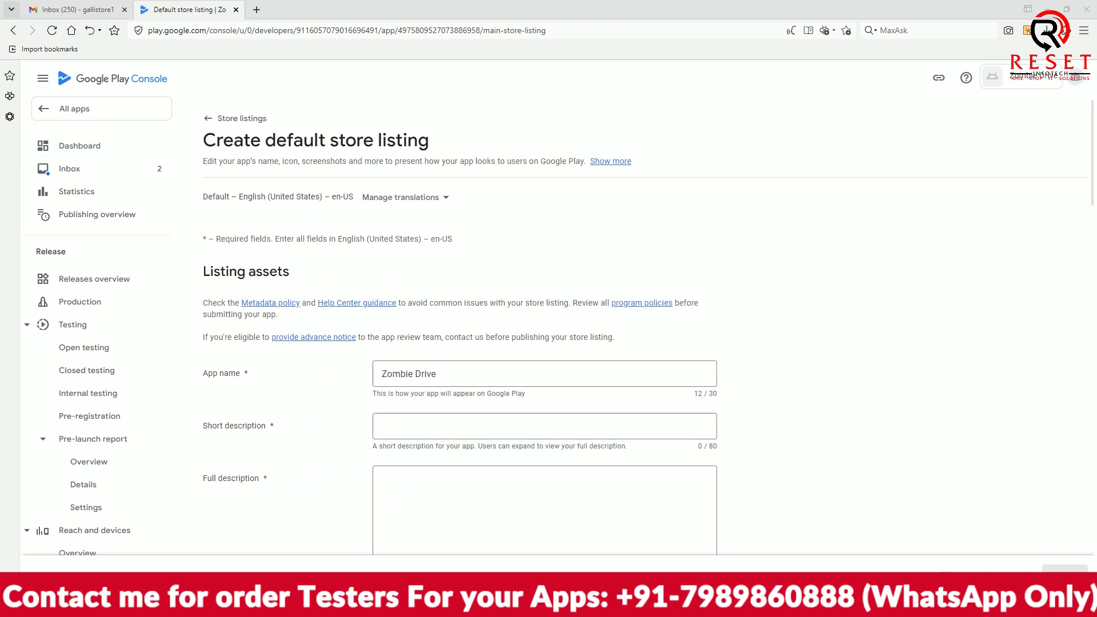
Copy the opening line from the Notepad document into the short description, shortened to "In the world of Zombie Drive, humanity's last hope rests in your hands"
key("alt+Tab")
left_click(260, 183)
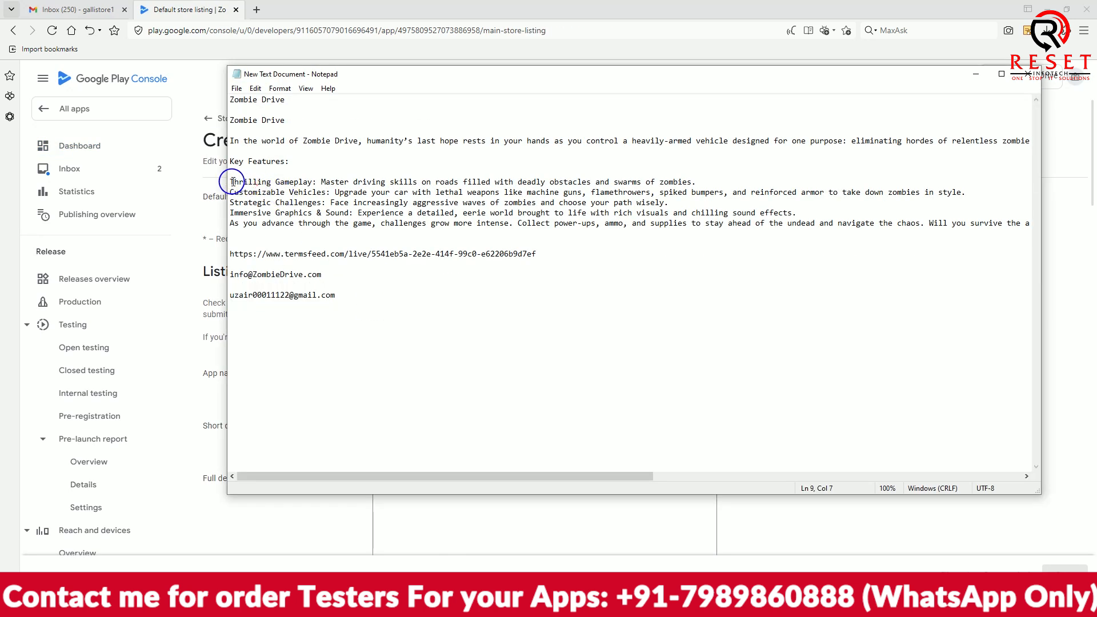
left_click_drag(232, 143, 766, 142)
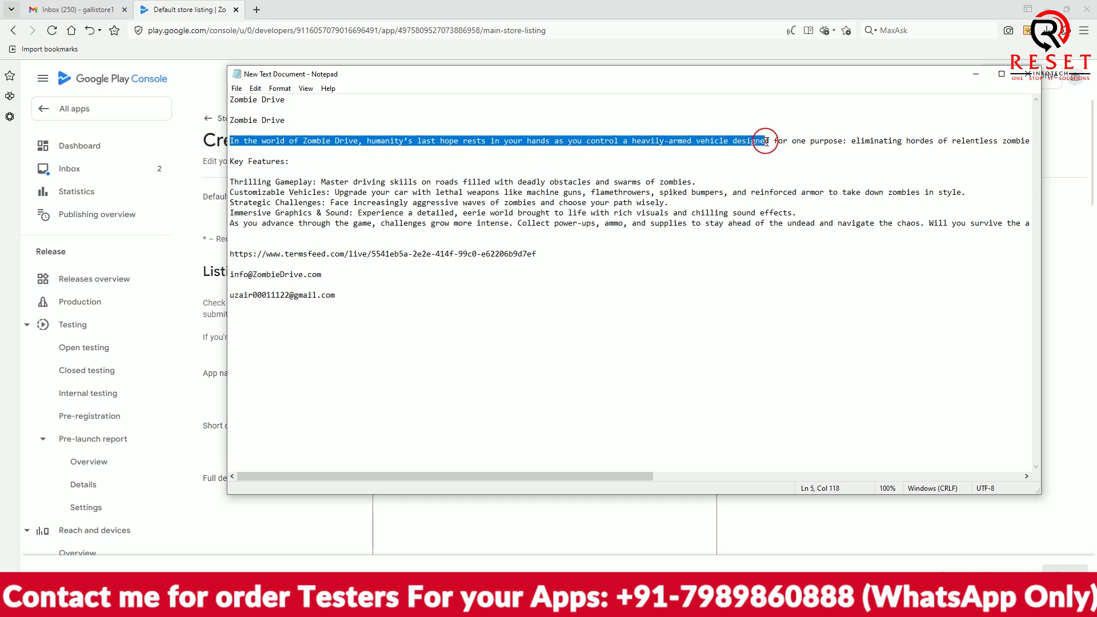
left_click(336, 521)
left_click(412, 423)
type("In the world of Zombie Drive, humanity’s last hope rests in your hands as you control a heavily-armed vehicle designed")
key("BackSpace")
key("BackSpace")
key("BackSpace")
key("BackSpace")
key("BackSpace")
key("BackSpace")
key("BackSpace")
key("BackSpace")
key("BackSpace")
key("BackSpace")
key("BackSpace")
key("BackSpace")
key("BackSpace")
key("BackSpace")
key("BackSpace")
key("BackSpace")
key("BackSpace")
key("BackSpace")
key("BackSpace")
key("BackSpace")
key("BackSpace")
key("BackSpace")
key("BackSpace")
key("BackSpace")
key("BackSpace")
key("BackSpace")
key("BackSpace")
key("BackSpace")
key("BackSpace")
key("BackSpace")
key("BackSpace")
key("BackSpace")
key("BackSpace")
key("BackSpace")
key("BackSpace")
key("BackSpace")
key("BackSpace")
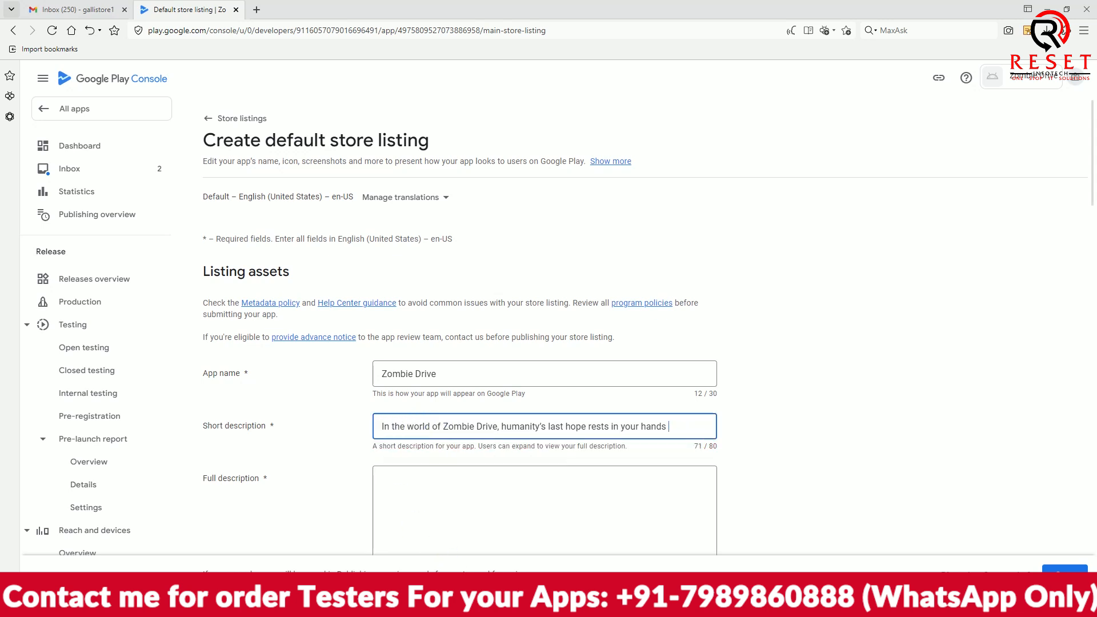
Copy the complete game description, including the key features and closing paragraph, from the Notepad document into the listing's full description
key("alt+Tab")
left_click(334, 274)
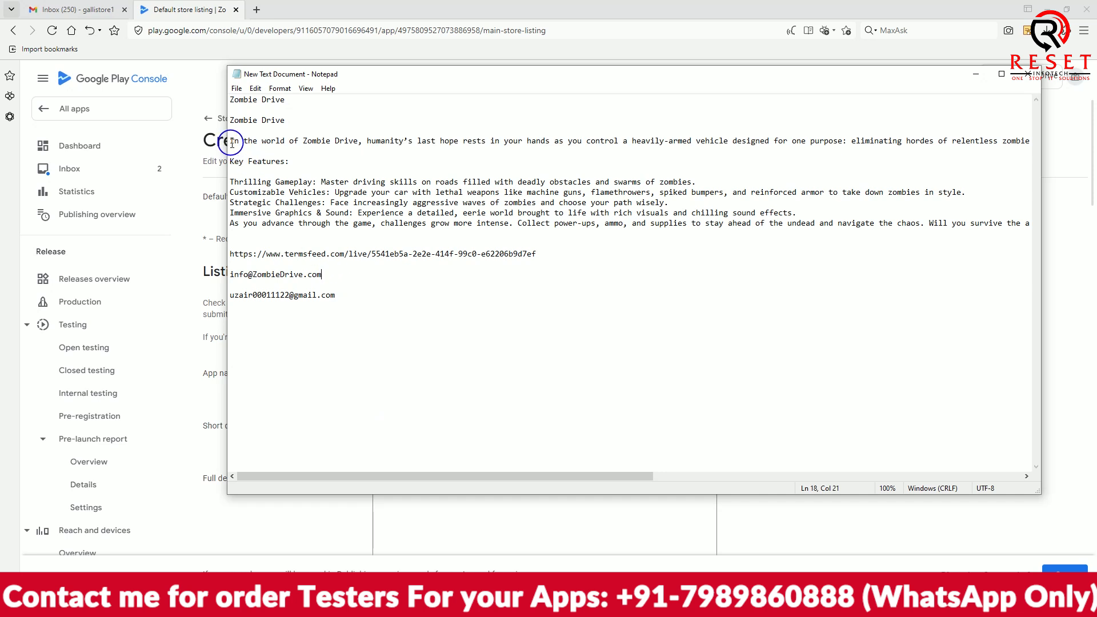
left_click_drag(230, 120, 992, 245)
left_click_drag(1061, 247, 1055, 247)
key("ctrl+c")
left_click(411, 524)
key("ctrl+v")
scroll(326, 423, "down", 3)
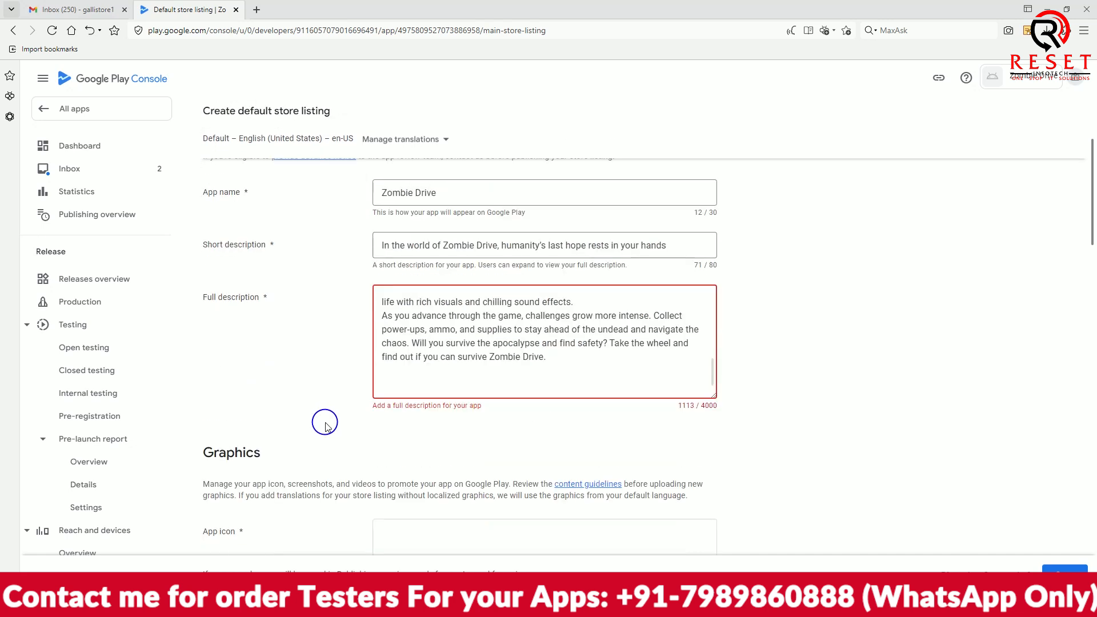
scroll(325, 425, "down", 3)
scroll(683, 284, "up", 2)
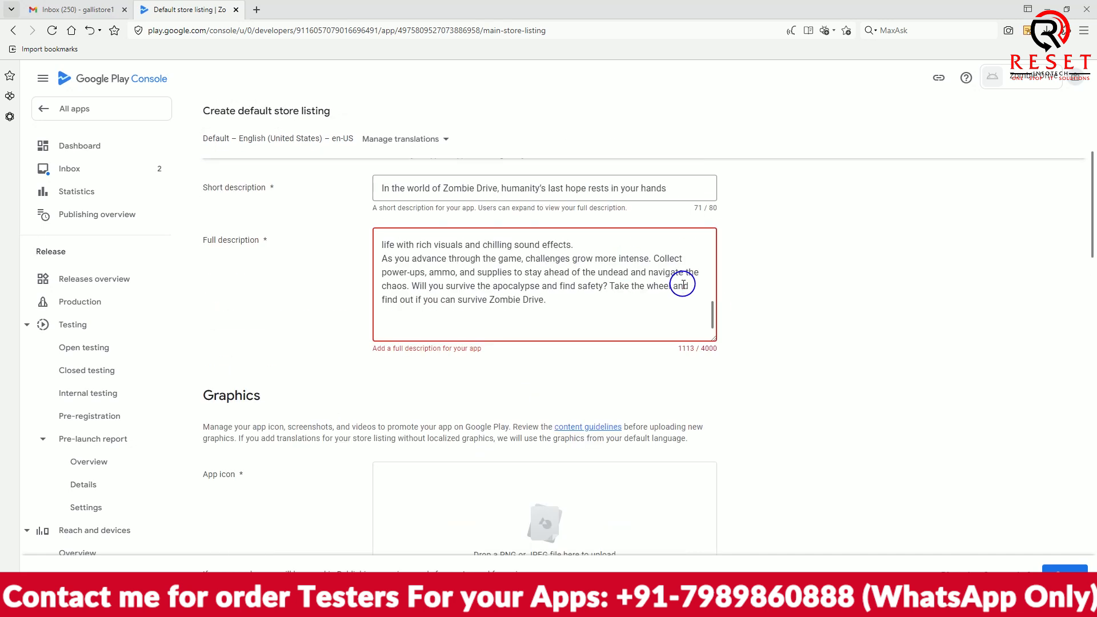
left_click_drag(718, 348, 705, 349)
left_click(671, 350)
Upload the game's icon image from the Downloads folder as the app icon
scroll(675, 382, "down", 3)
left_click(562, 407)
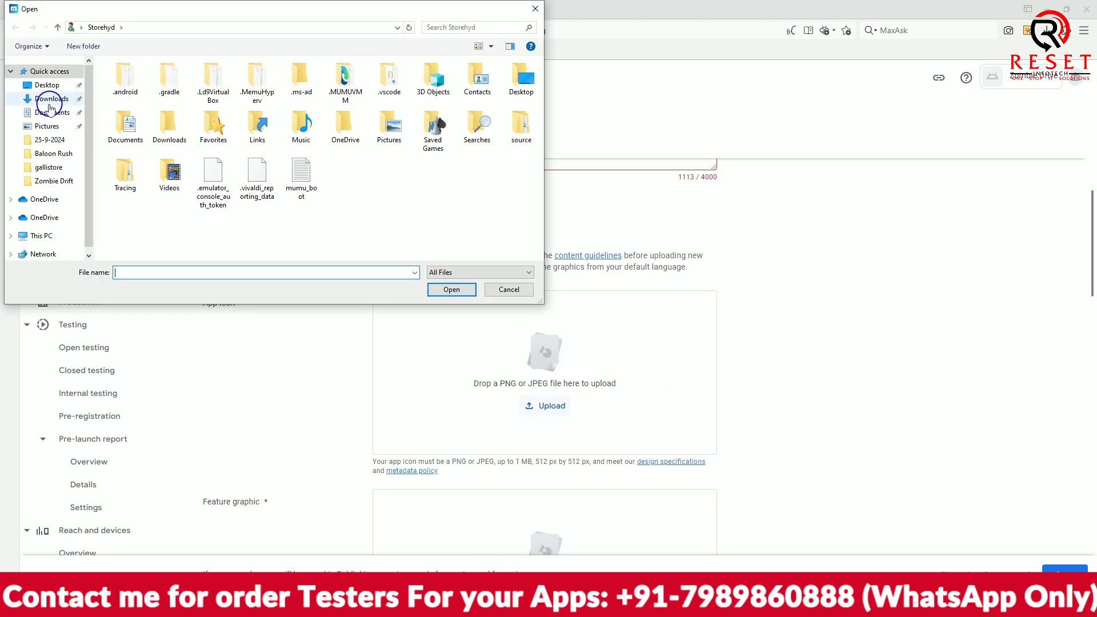
left_click(50, 107)
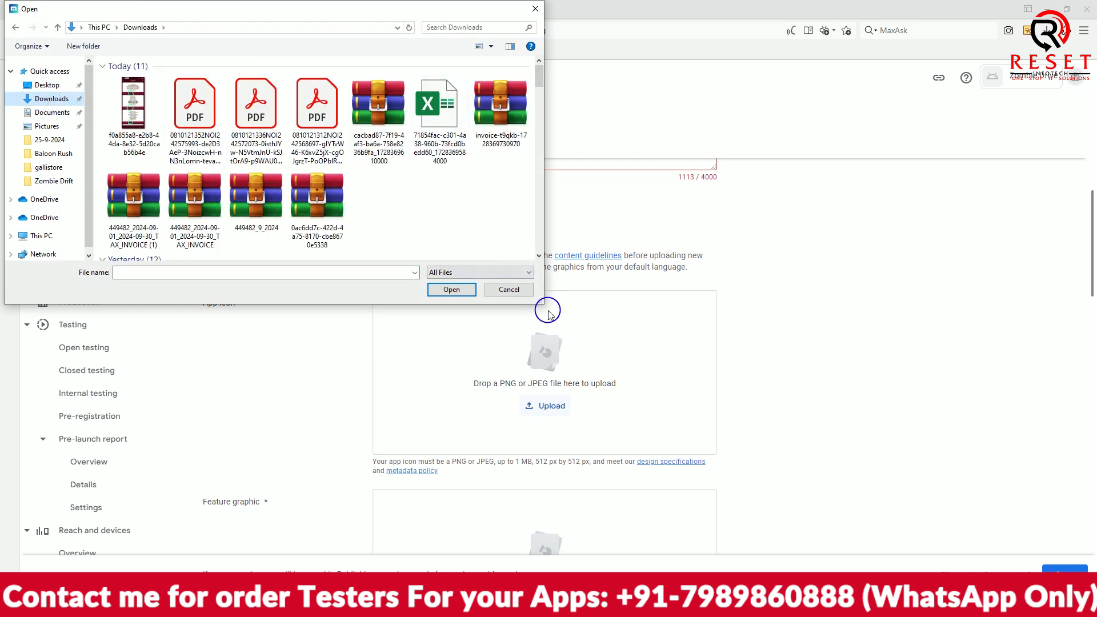
left_click_drag(544, 306, 759, 428)
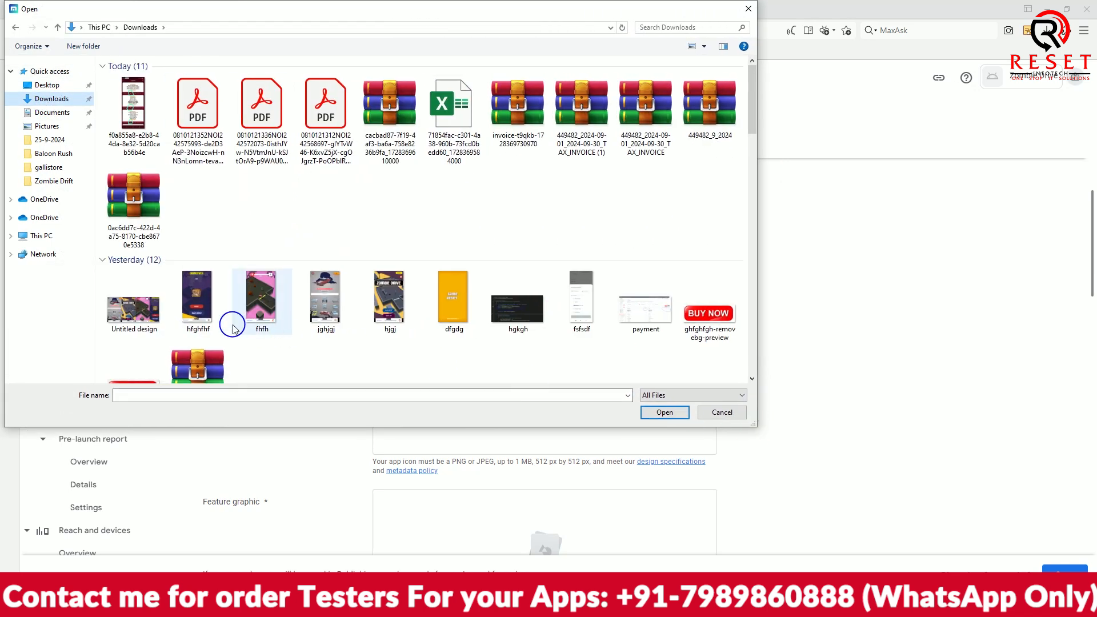
scroll(388, 316, "down", 3)
left_click(390, 159)
key("i")
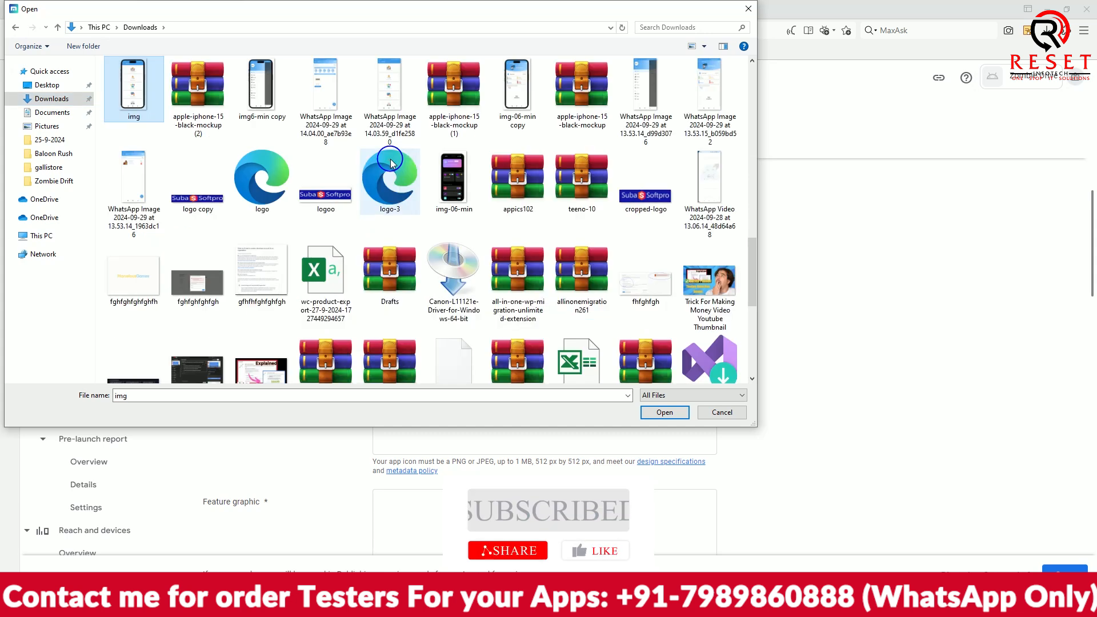
scroll(390, 162, "down", 10)
double_click(137, 347)
Upload the Untitled design image from the Downloads folder as the feature graphic
scroll(265, 360, "down", 2)
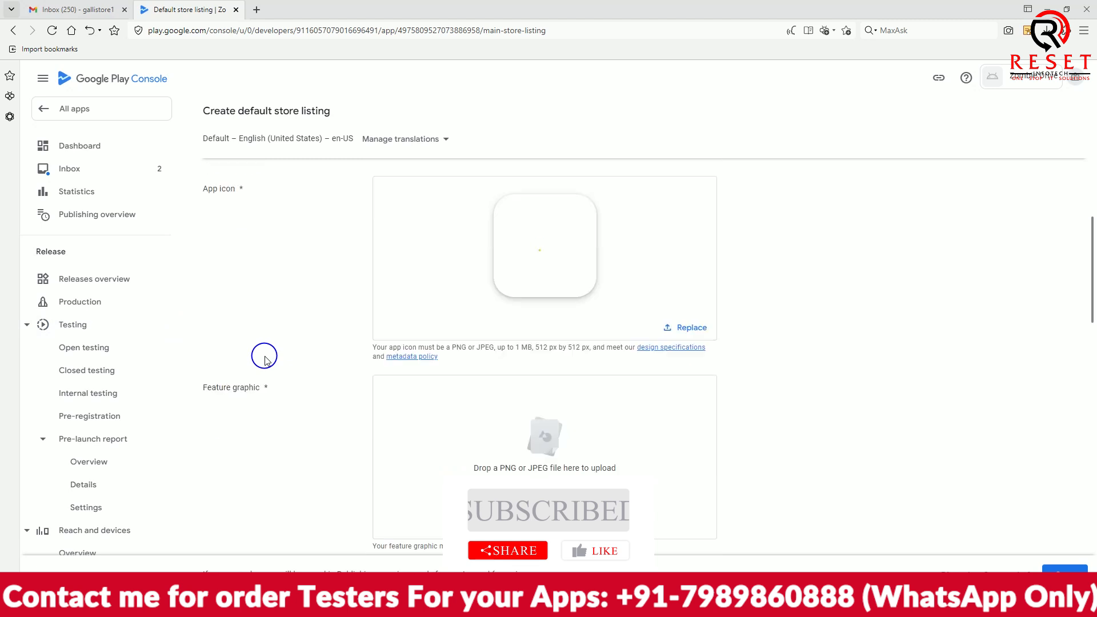
left_click(545, 490)
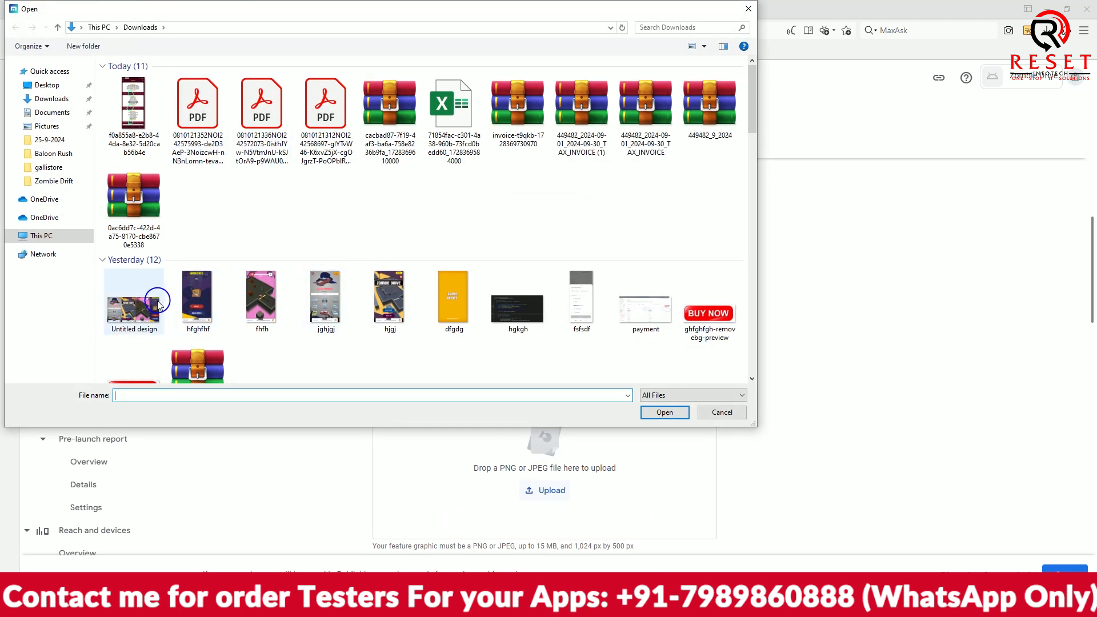
double_click(133, 308)
Upload the six images from Untitled design through dfgdg in the Downloads folder as phone screenshots
scroll(338, 353, "down", 6)
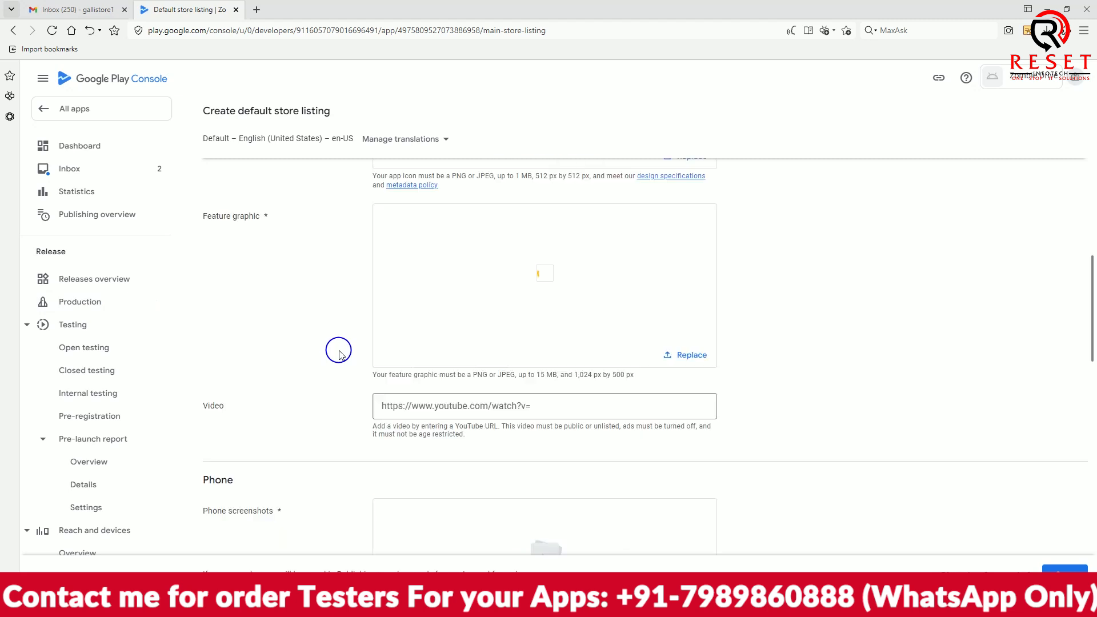
left_click(551, 443)
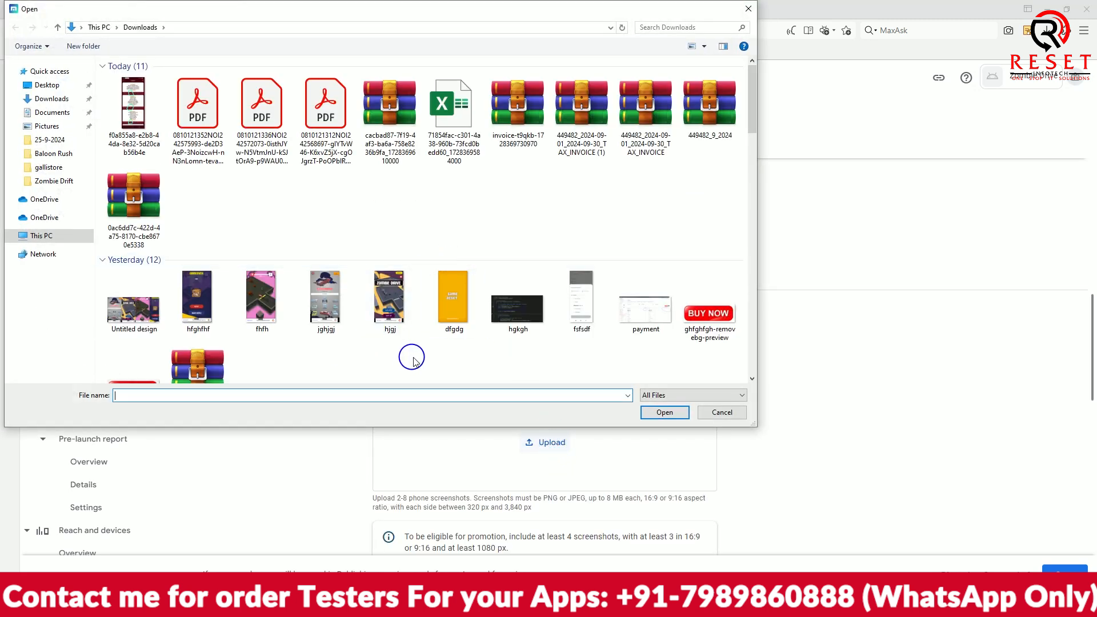
left_click_drag(454, 347, 146, 251)
left_click(364, 353)
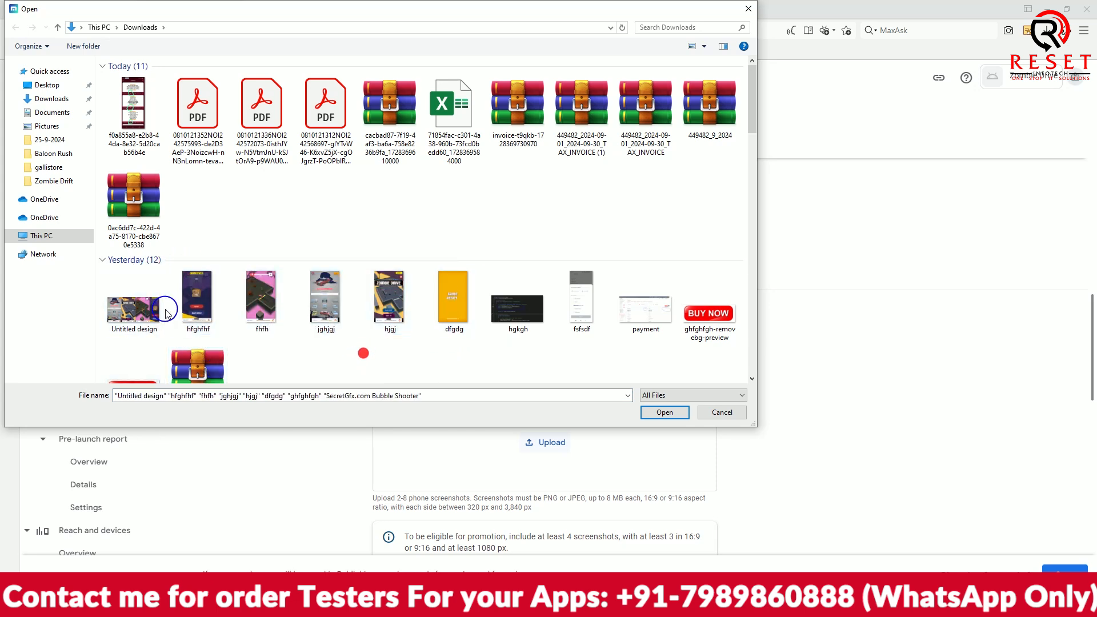
left_click(431, 313, "shift")
left_click(665, 413)
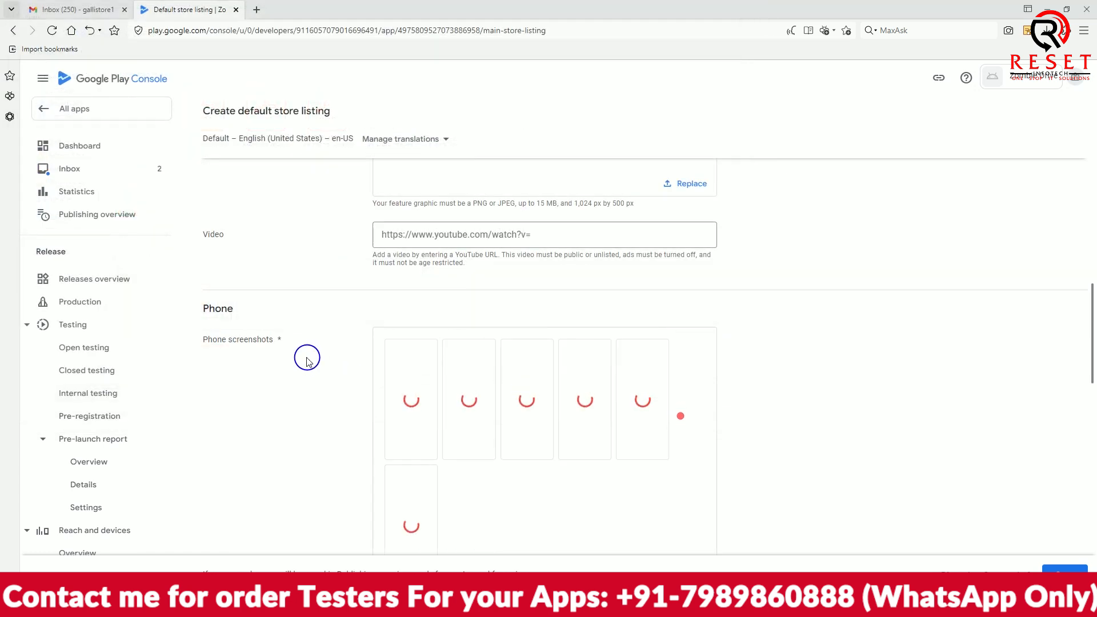
Upload the images Untitled design, hfghfhf, fhfh, jghjgj, hjgj and dfgdg as 7-inch tablet screenshots
scroll(299, 346, "down", 10)
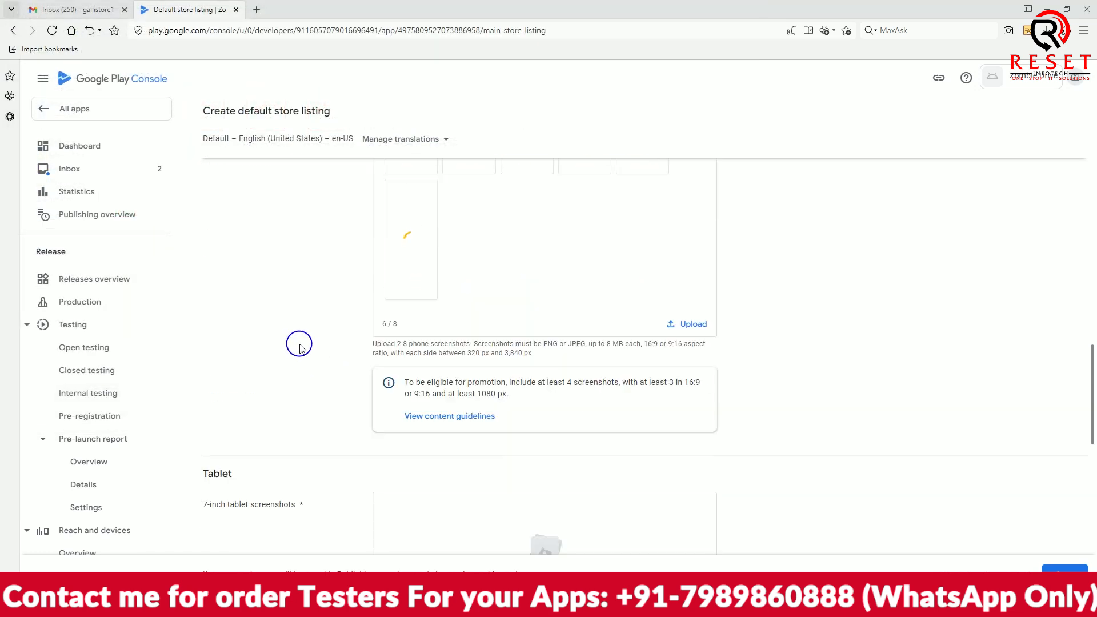
scroll(300, 346, "down", 1)
left_click(551, 436)
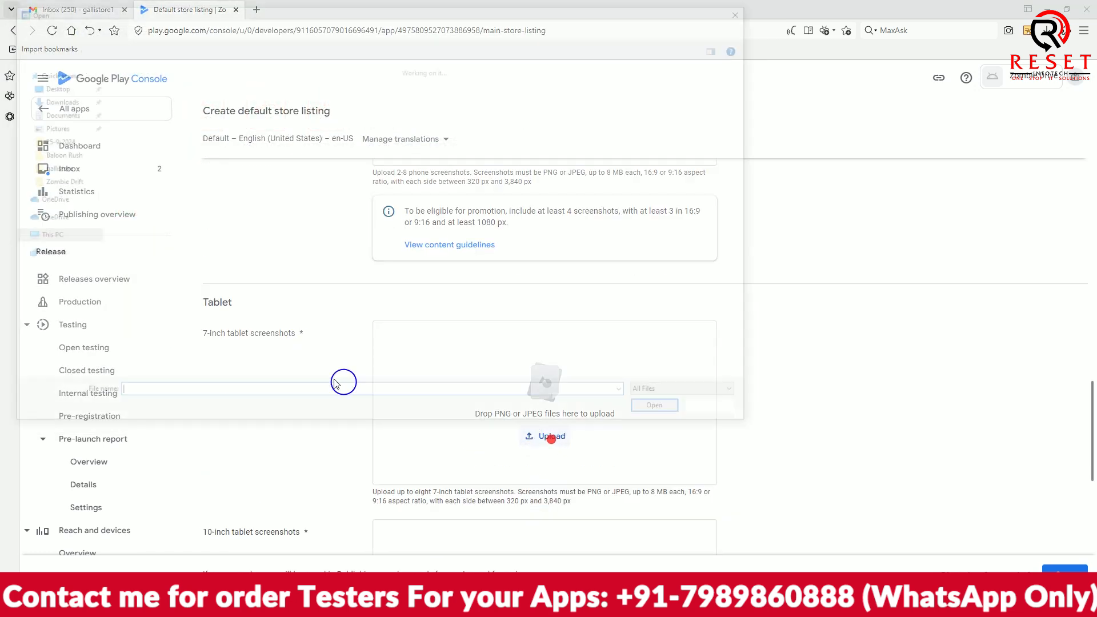
left_click(134, 308)
left_click(454, 303, "shift")
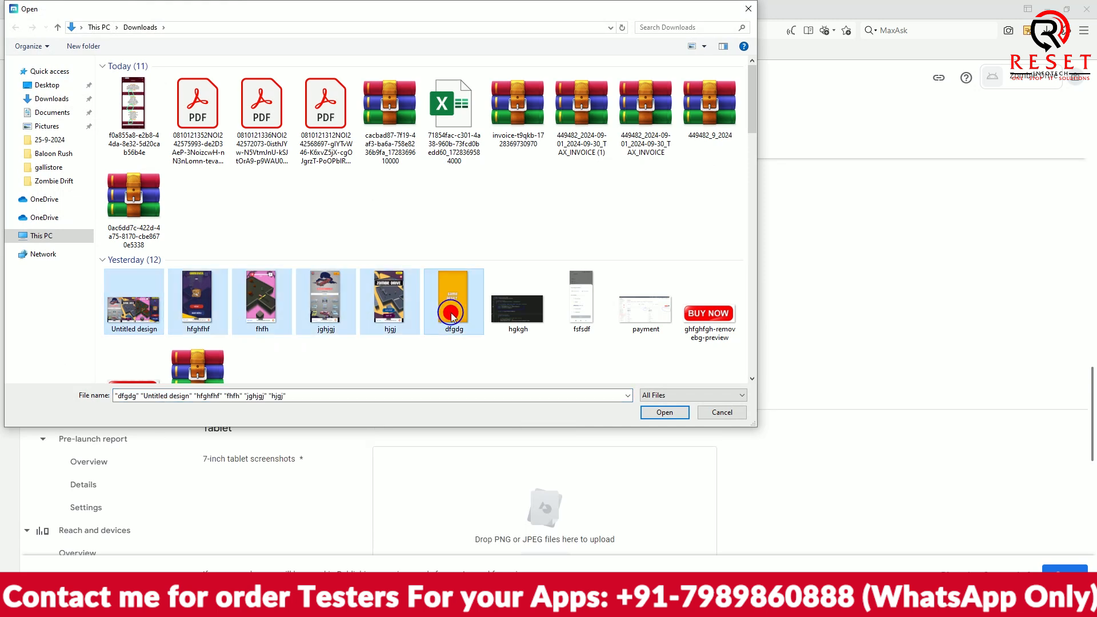
left_click(665, 412)
Try to upload the six images from Untitled design through dfgdg as 10-inch tablet screenshots
scroll(301, 393, "down", 5)
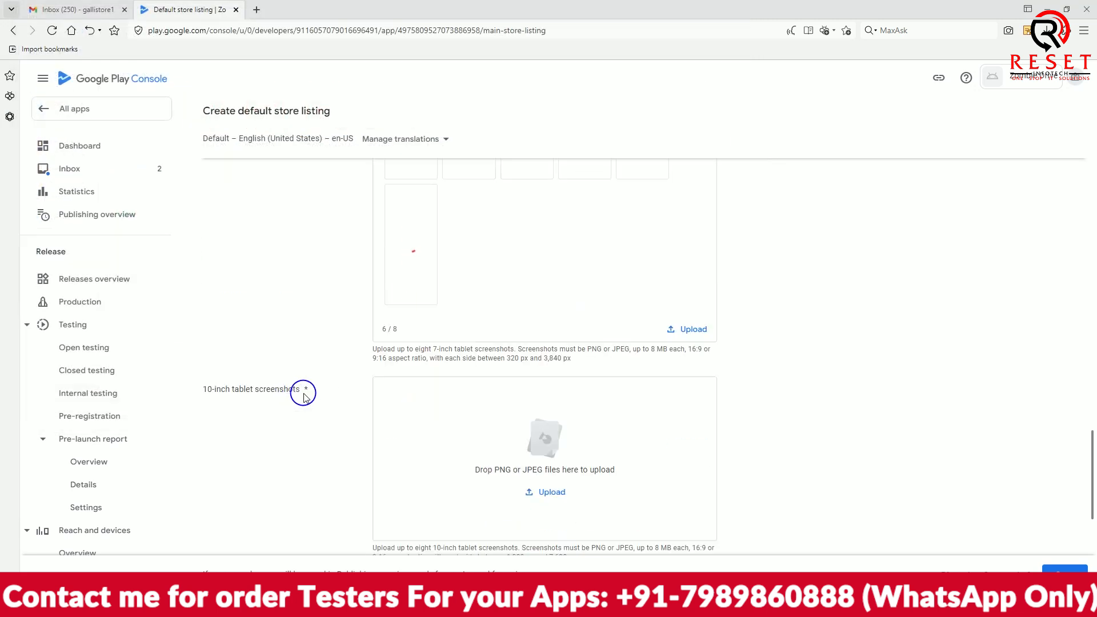
left_click(552, 321)
left_click(134, 303)
left_click(454, 303, "shift")
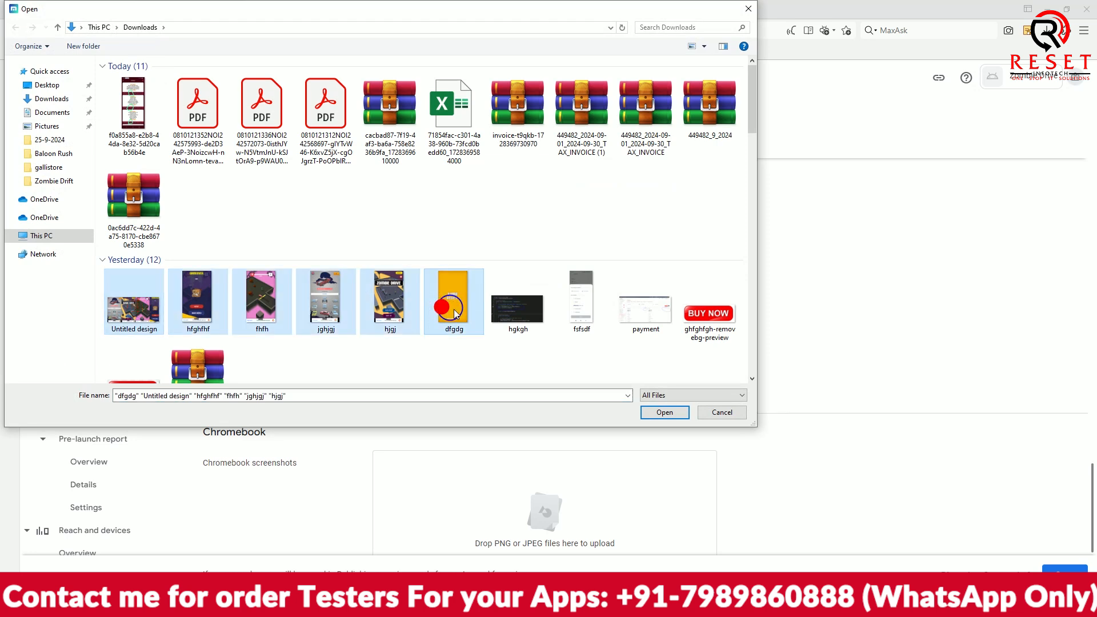
left_click(664, 412)
Try to upload the same six images, Untitled design through dfgdg, as Chromebook screenshots
scroll(374, 346, "down", 7)
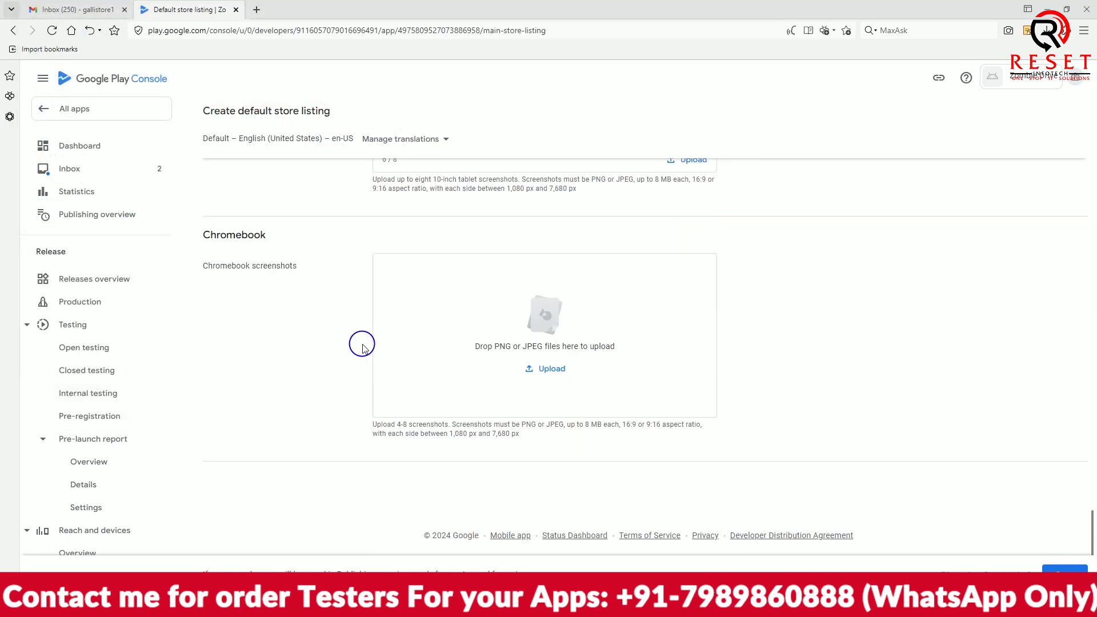
left_click(556, 370)
left_click(110, 297)
left_click(454, 303, "shift")
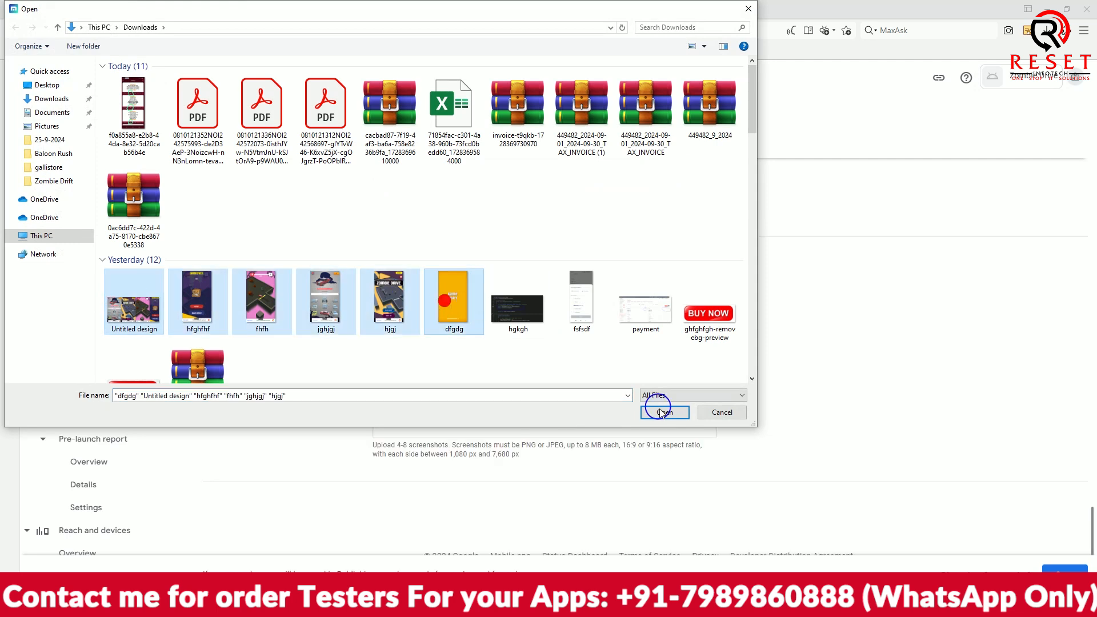
left_click(664, 413)
Remove all six rejected images from the 10-inch tablet screenshots
scroll(284, 345, "up", 7)
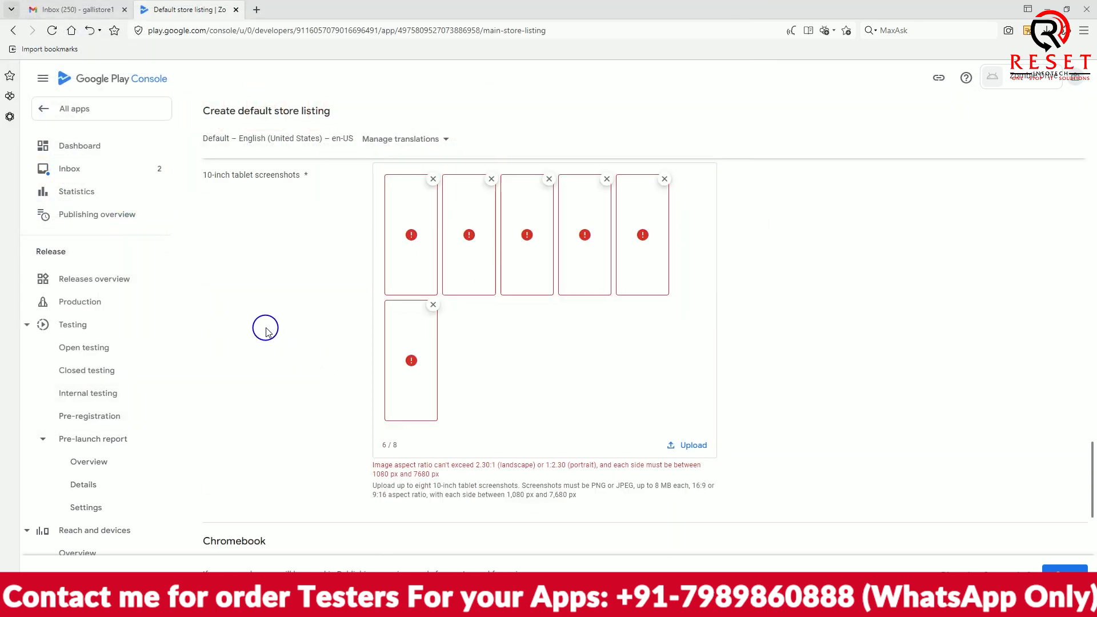
left_click(434, 293)
left_click(451, 294)
left_click(479, 294)
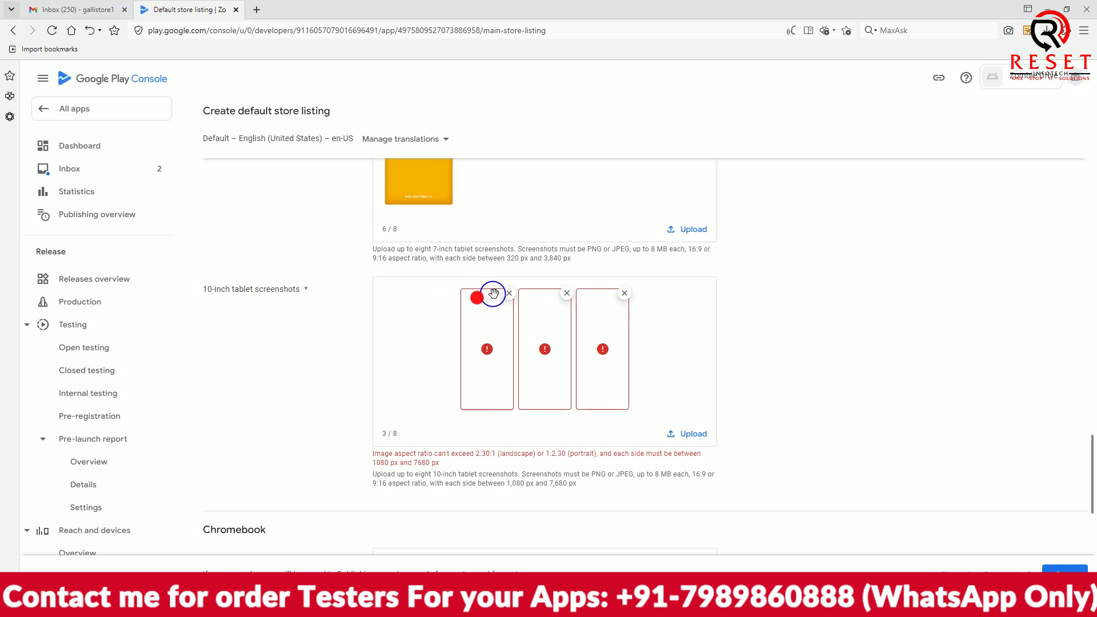
left_click(508, 293)
left_click(537, 293)
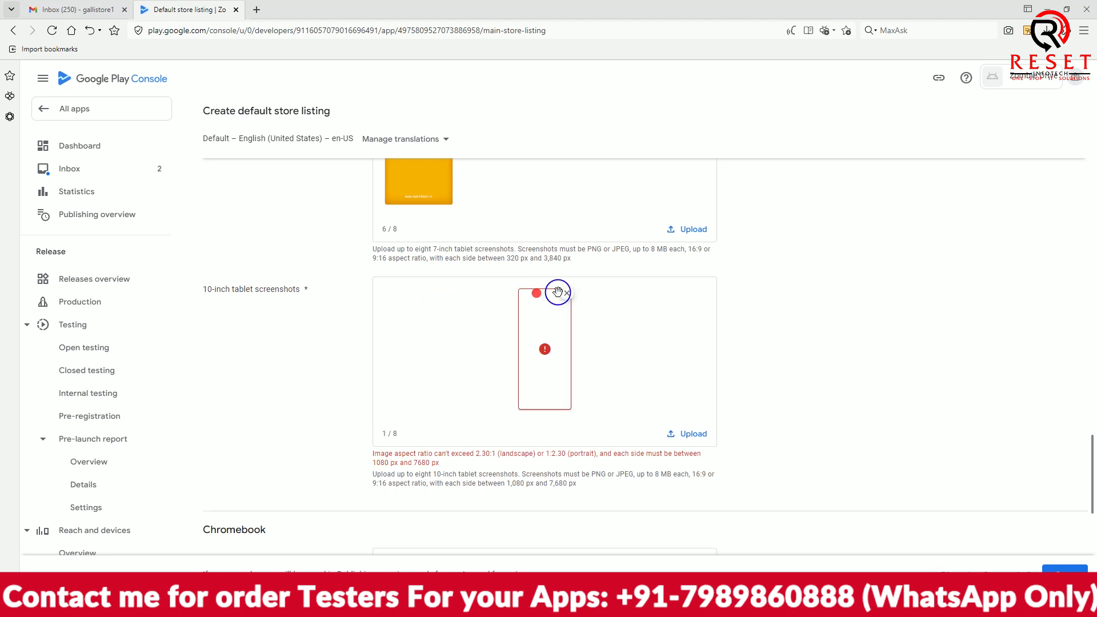
left_click(561, 292)
Remove all six rejected images from the Chromebook screenshots
scroll(385, 324, "down", 4)
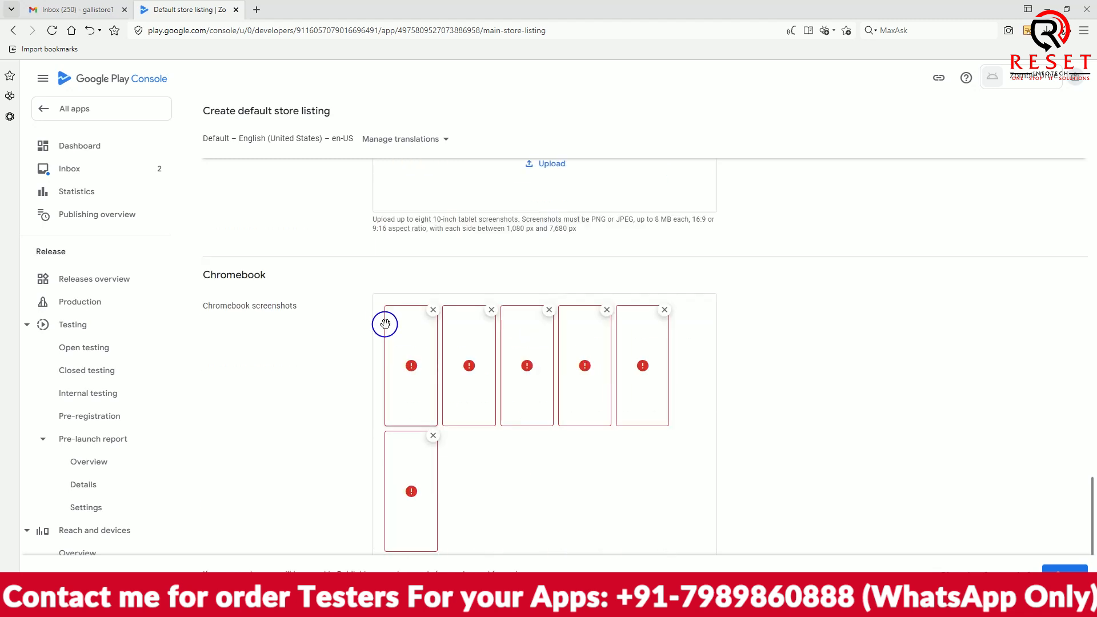
left_click(433, 309)
left_click(508, 310)
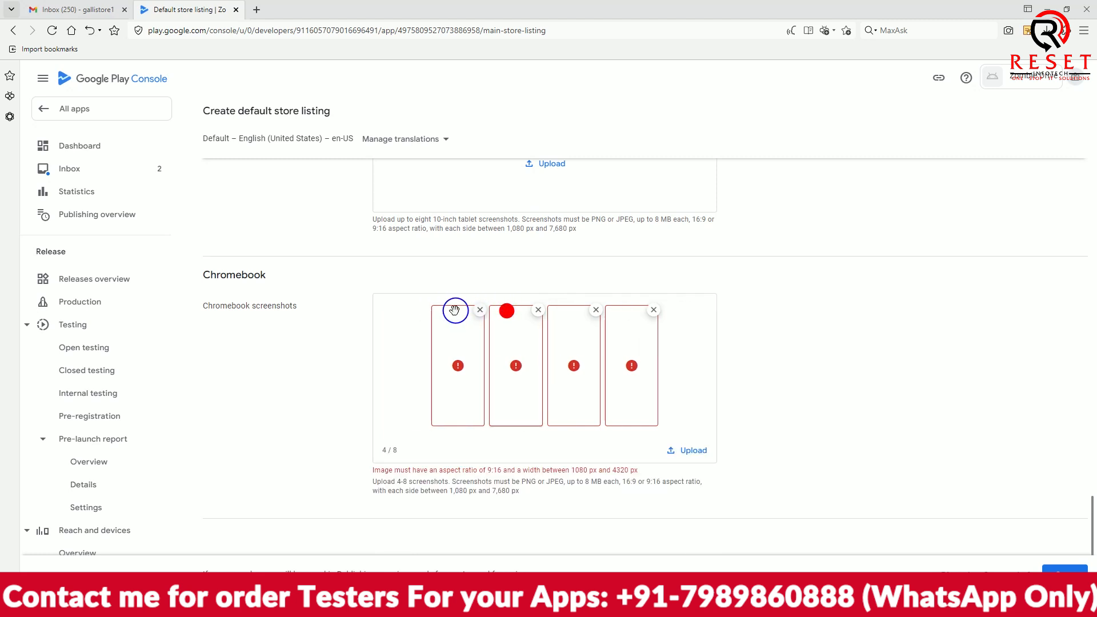
left_click(480, 309)
left_click(512, 312)
left_click(542, 311)
left_click(562, 311)
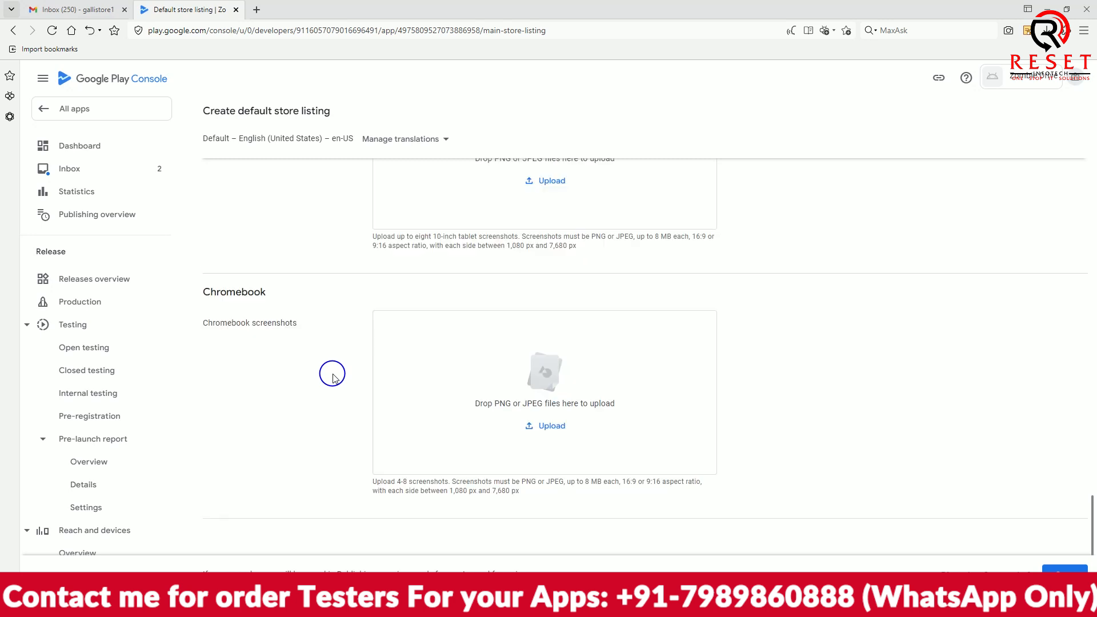
Save the default store listing and review its uploaded graphics and screenshot sections
scroll(335, 375, "up", 15)
scroll(332, 376, "up", 10)
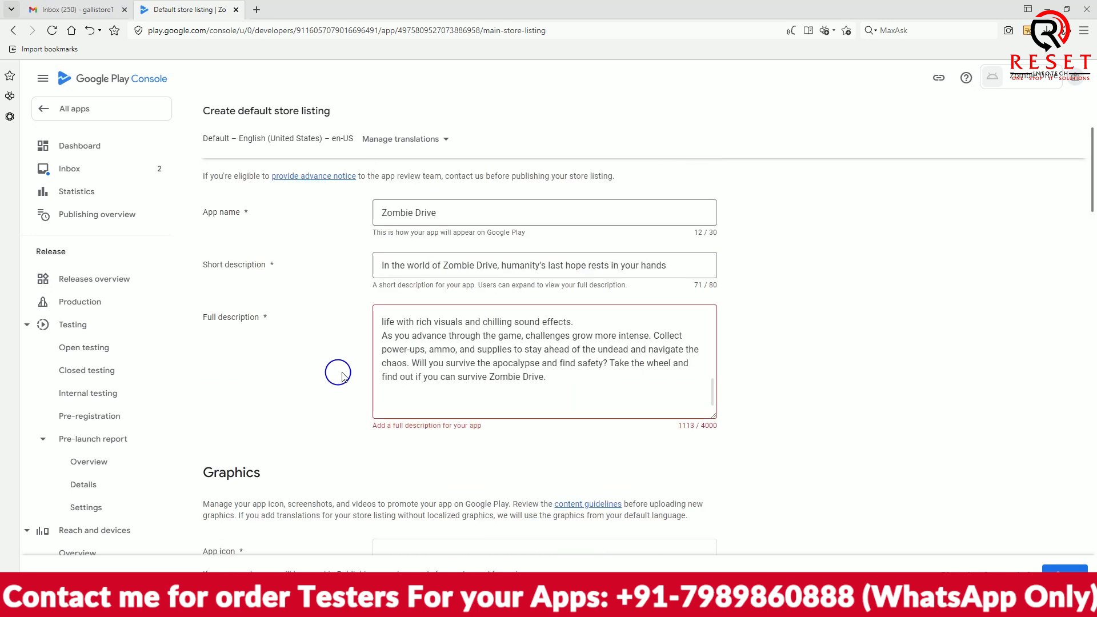
left_click(1064, 570)
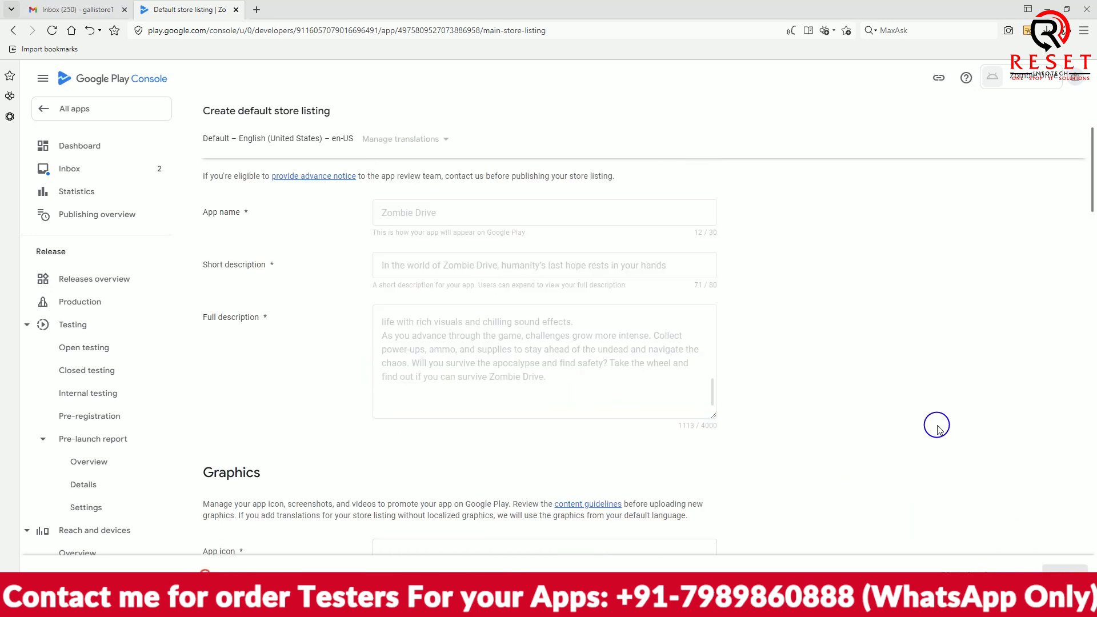
scroll(901, 411, "down", 20)
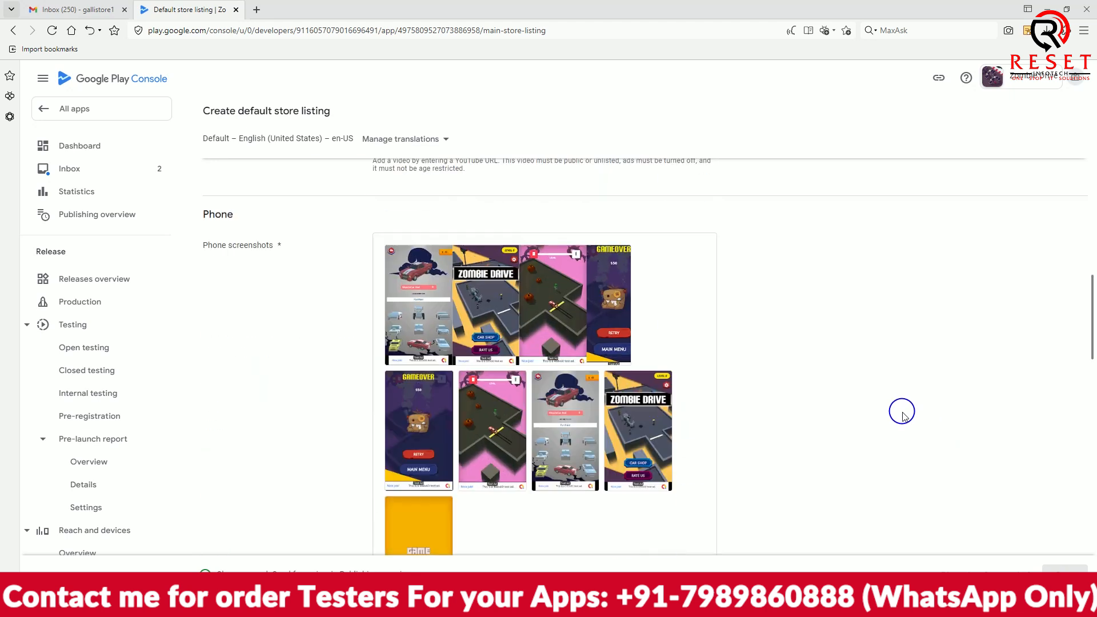
scroll(901, 411, "down", 5)
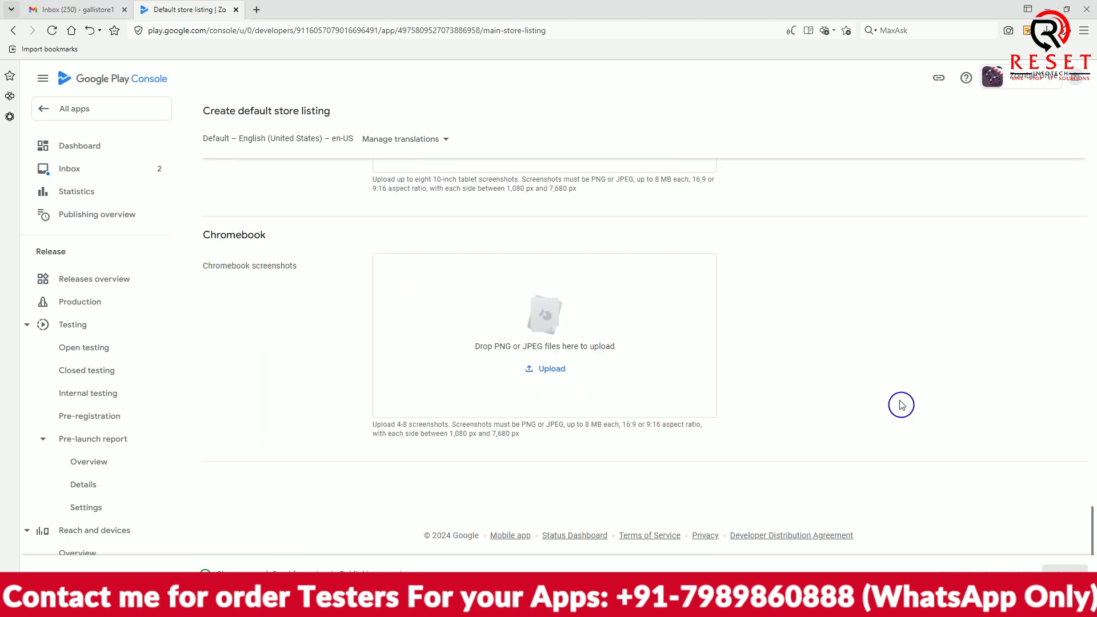
Return to the Store listings overview, dismiss its introduction message and check the default listing's status
scroll(906, 413, "up", 20)
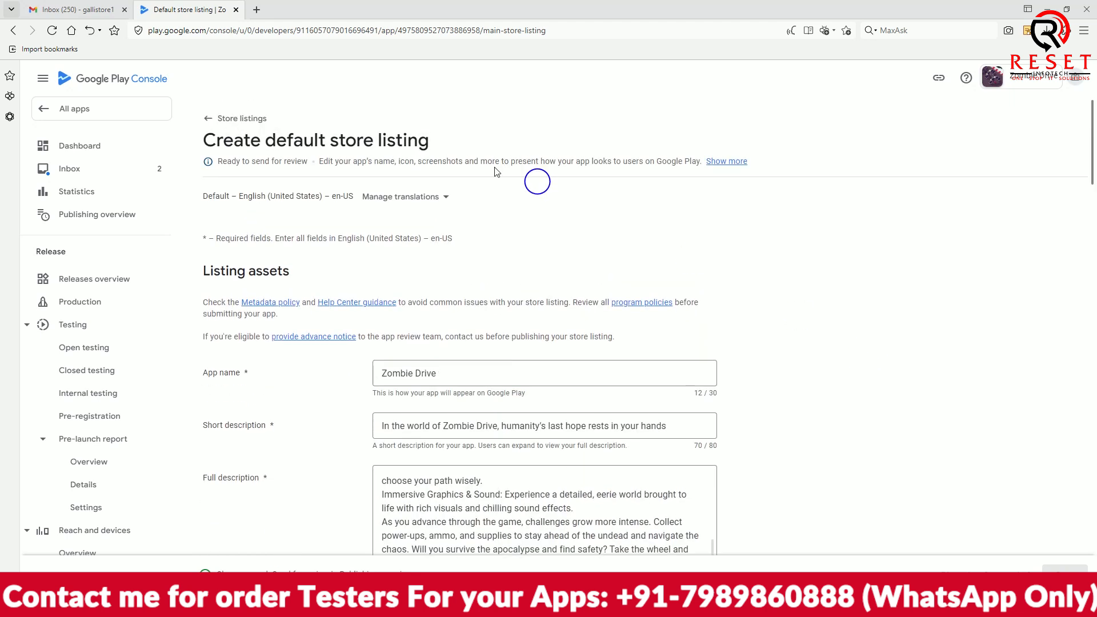
left_click(209, 121)
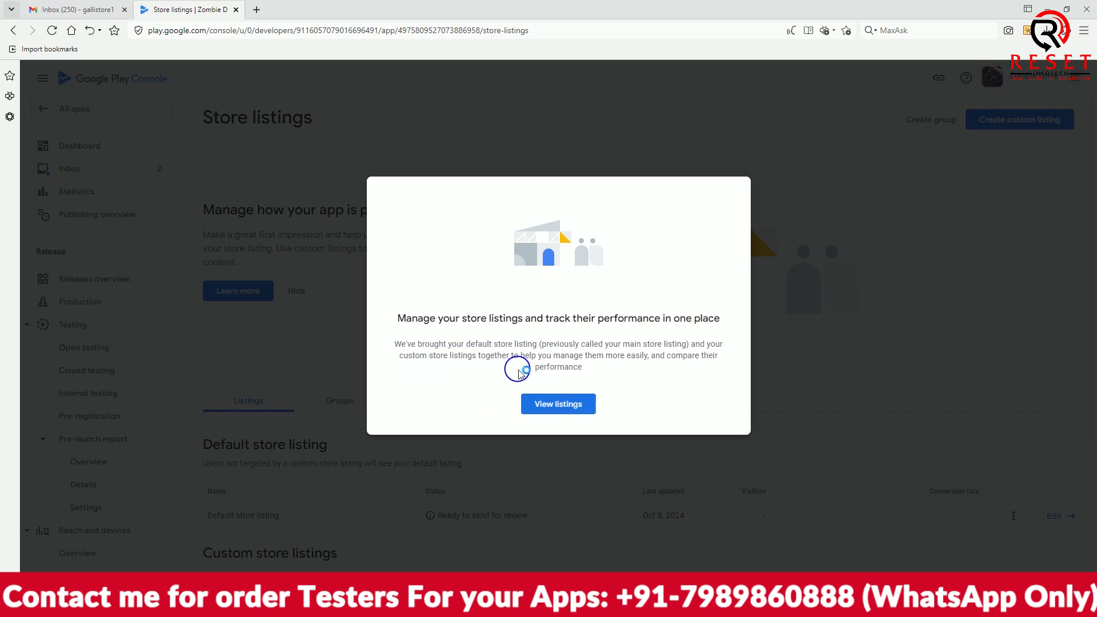
left_click(554, 406)
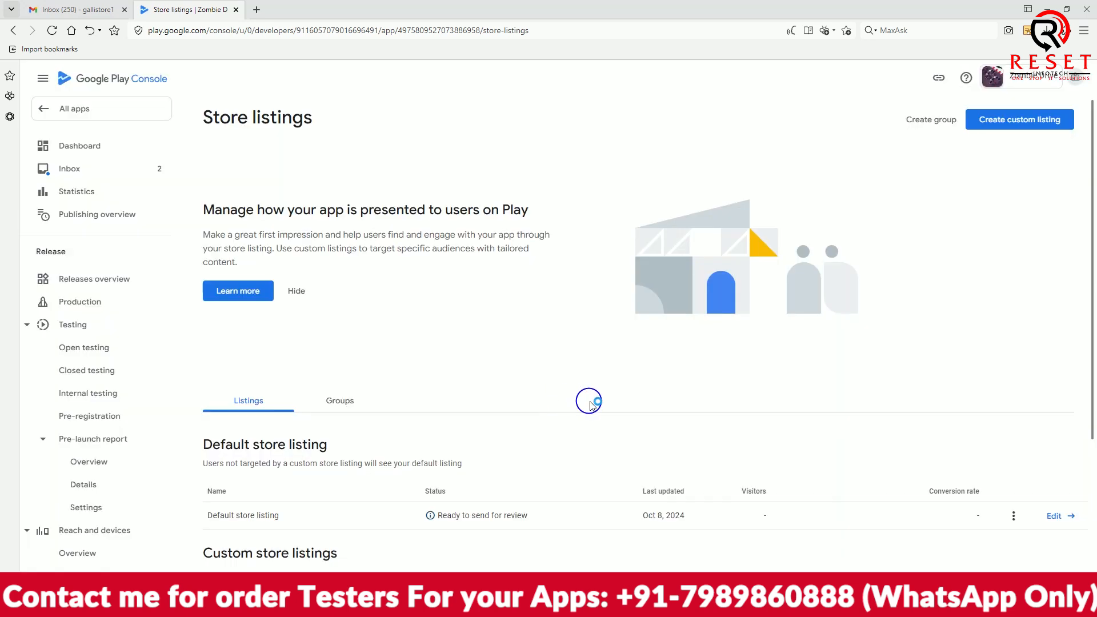
scroll(589, 403, "down", 1)
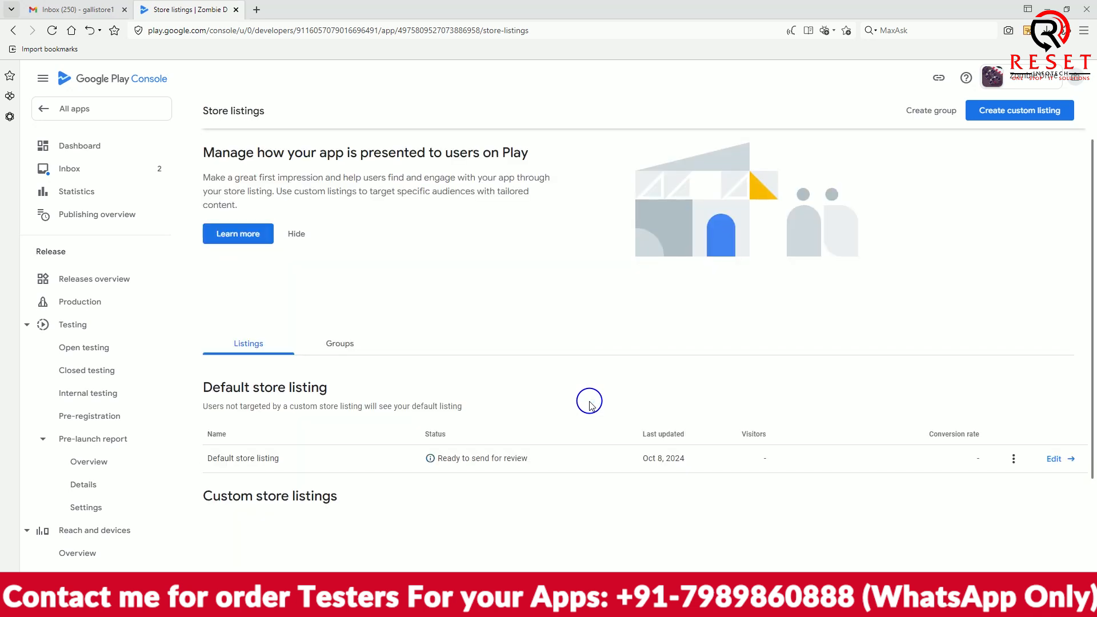
scroll(589, 403, "up", 1)
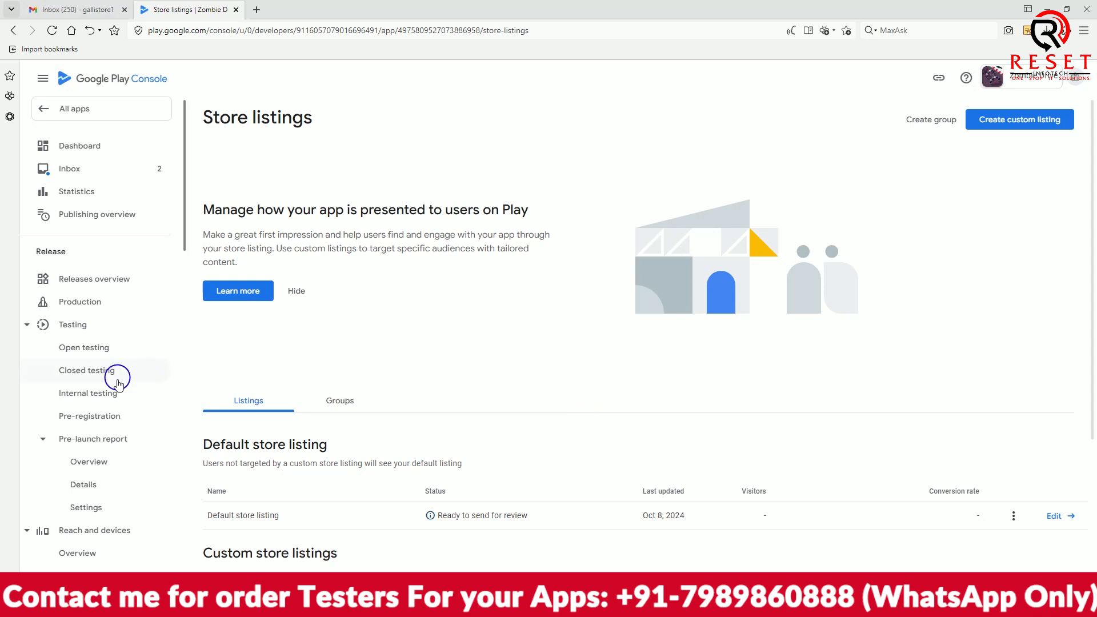
scroll(160, 389, "down", 7)
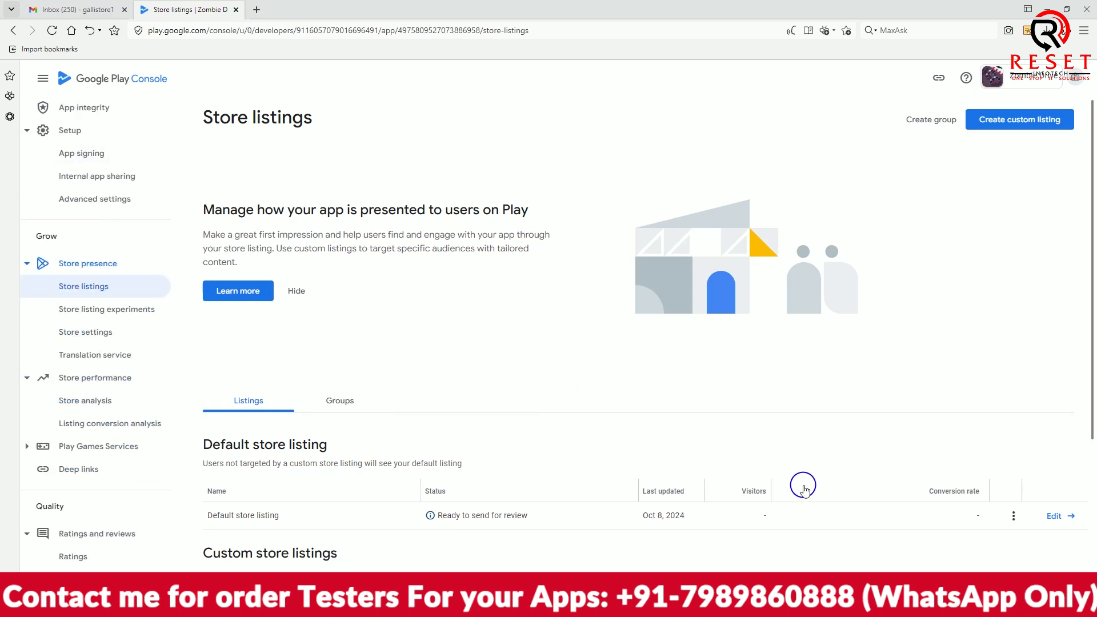
scroll(804, 490, "down", 4)
scroll(804, 490, "up", 4)
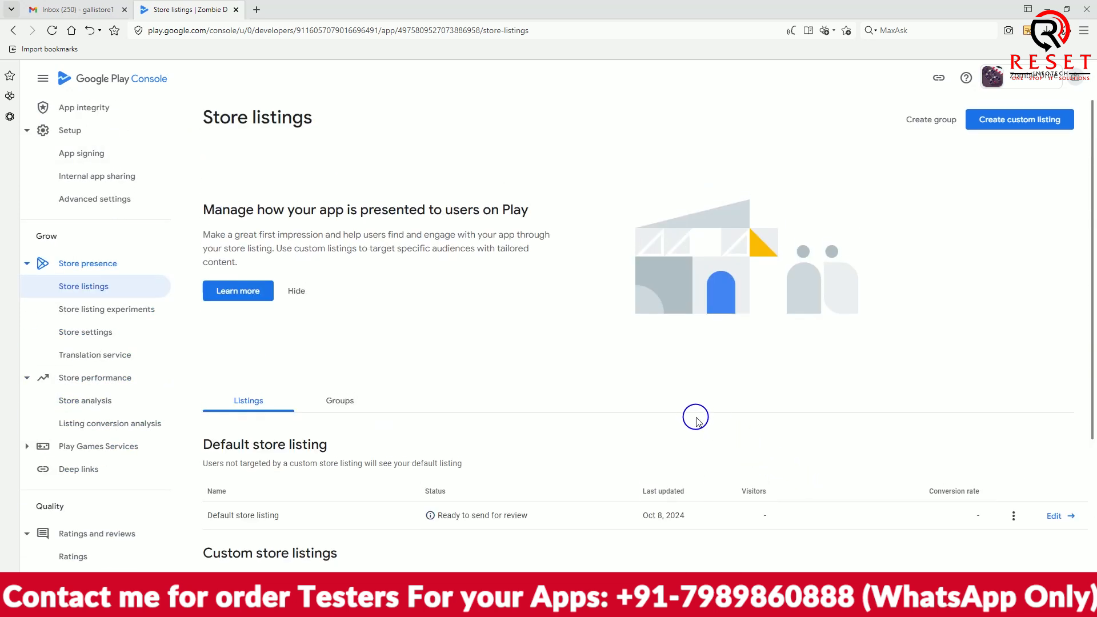
Go back to the list of all apps and reopen the Zombie Drive dashboard
scroll(114, 215, "up", 7)
left_click(61, 115)
left_click(628, 368)
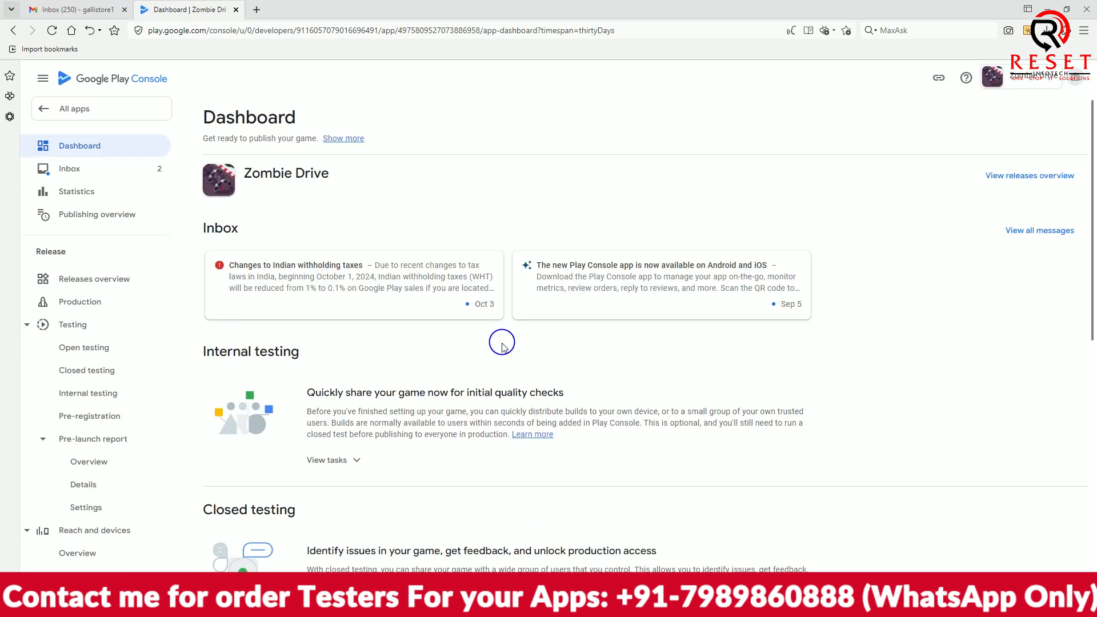
Review the dashboard's requirements for applying for production access, from the closed testing release to testers and test duration
scroll(503, 344, "down", 3)
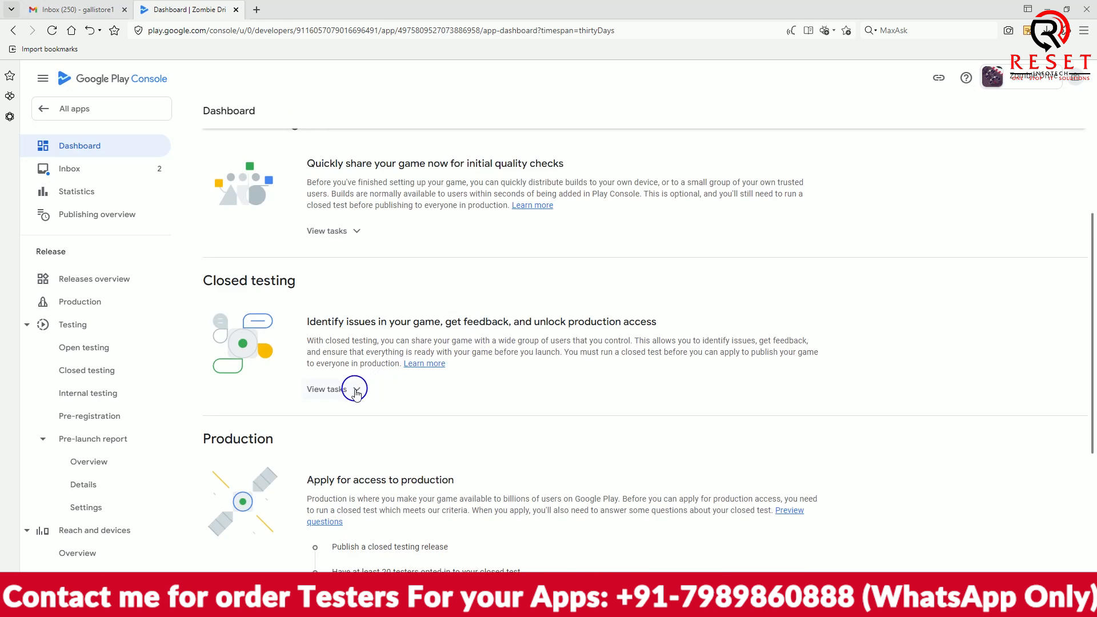
scroll(446, 409, "down", 2)
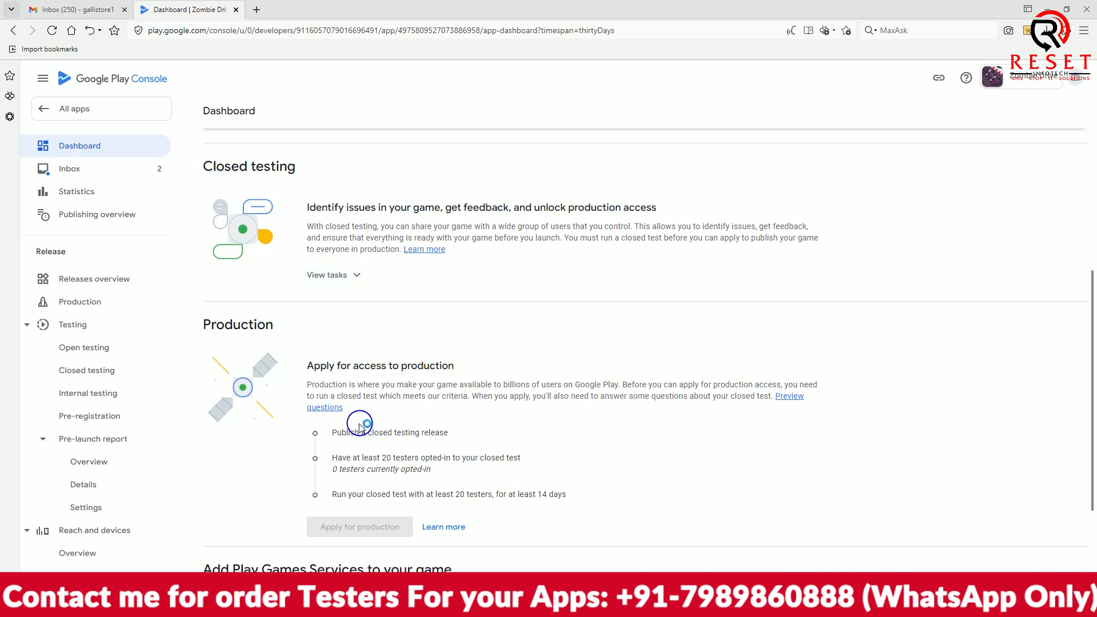
left_click_drag(344, 432, 447, 437)
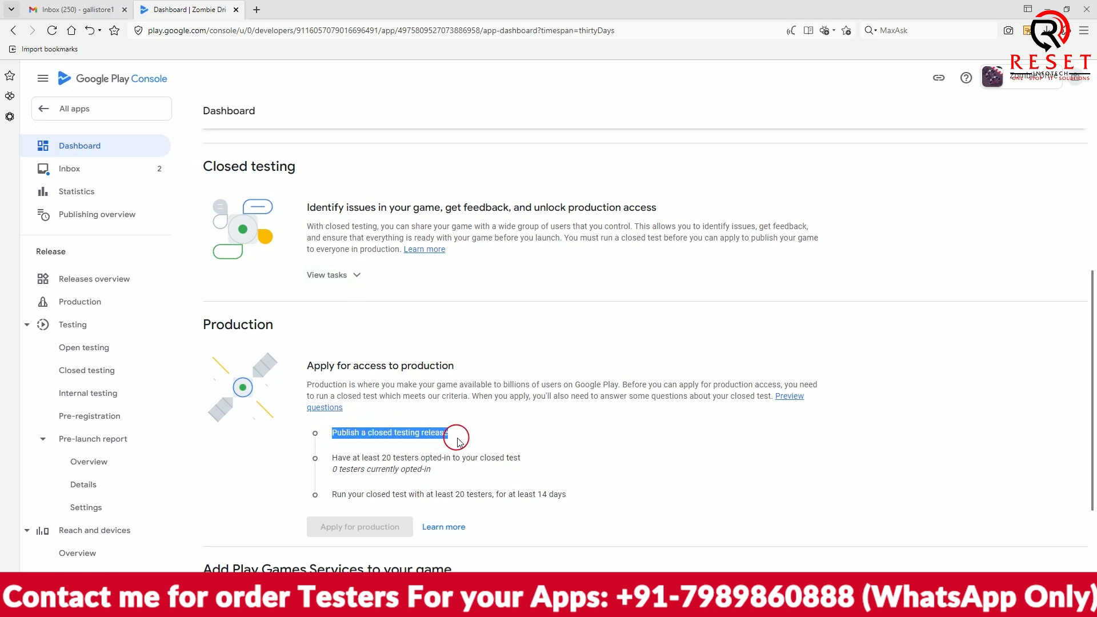
left_click_drag(335, 456, 471, 470)
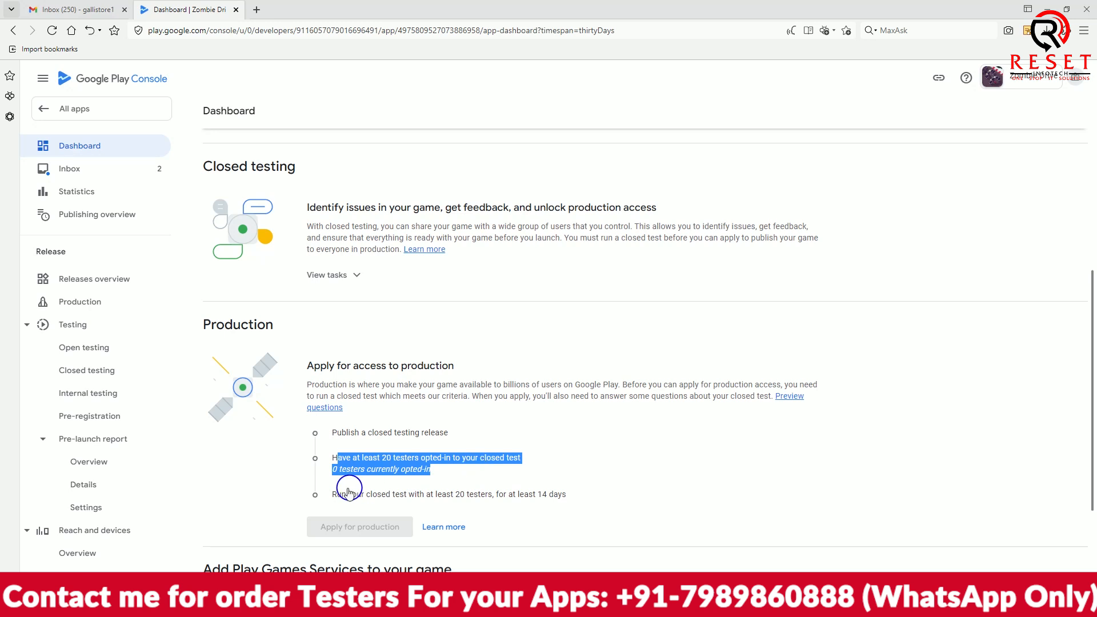
left_click_drag(327, 497, 590, 497)
left_click(566, 429)
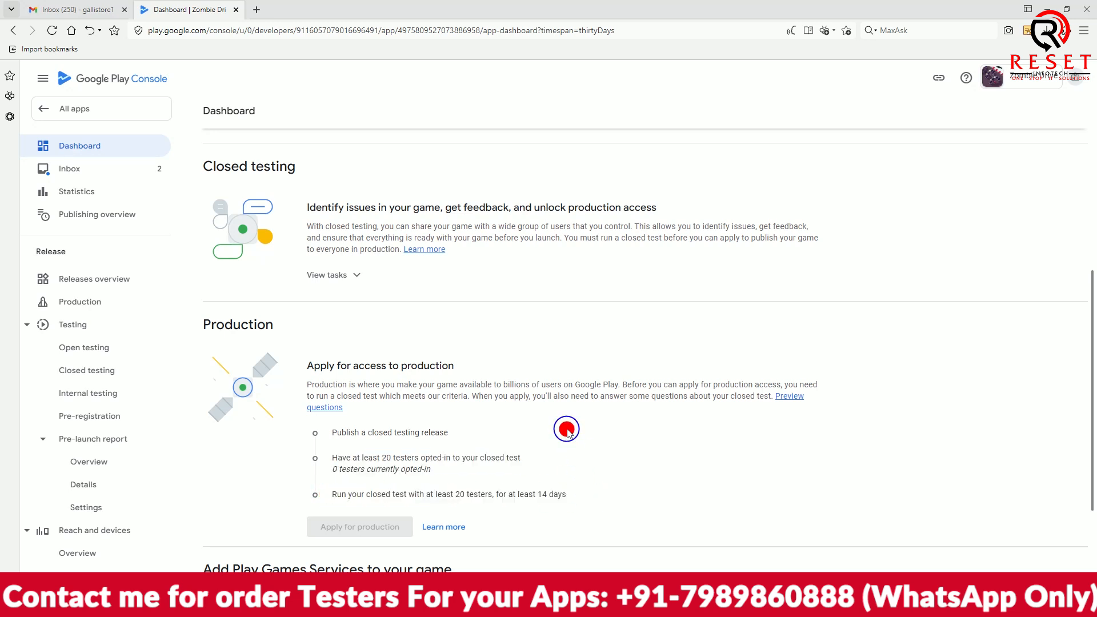
Open the closed testing setup tasks and target all available countries and regions for the Alpha track
left_click(324, 271)
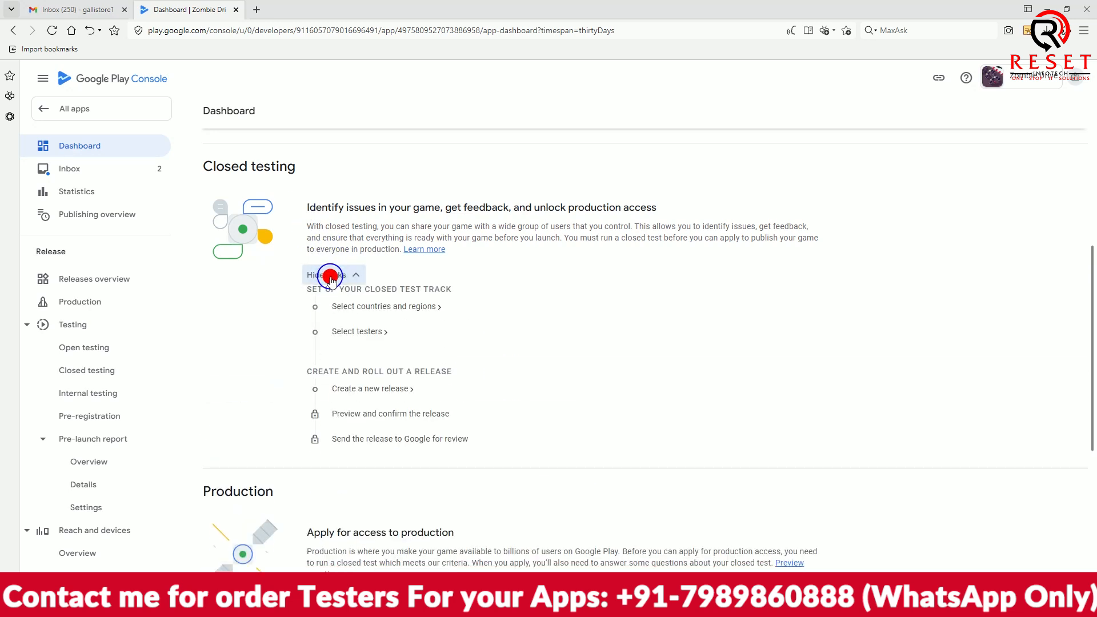
left_click(380, 313)
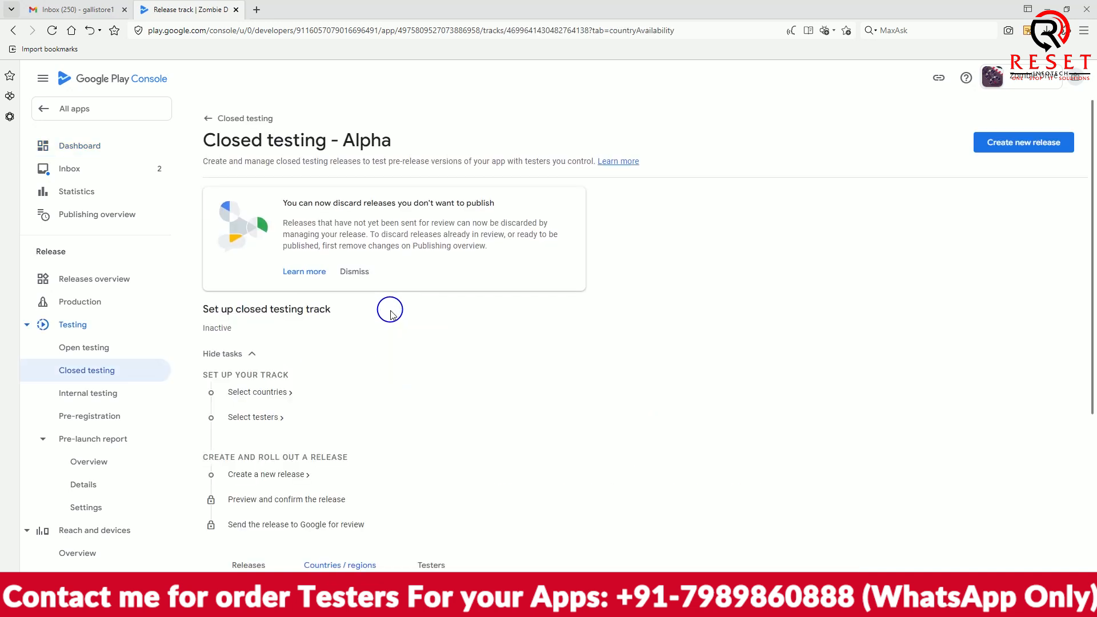
left_click(625, 457)
left_click(221, 430)
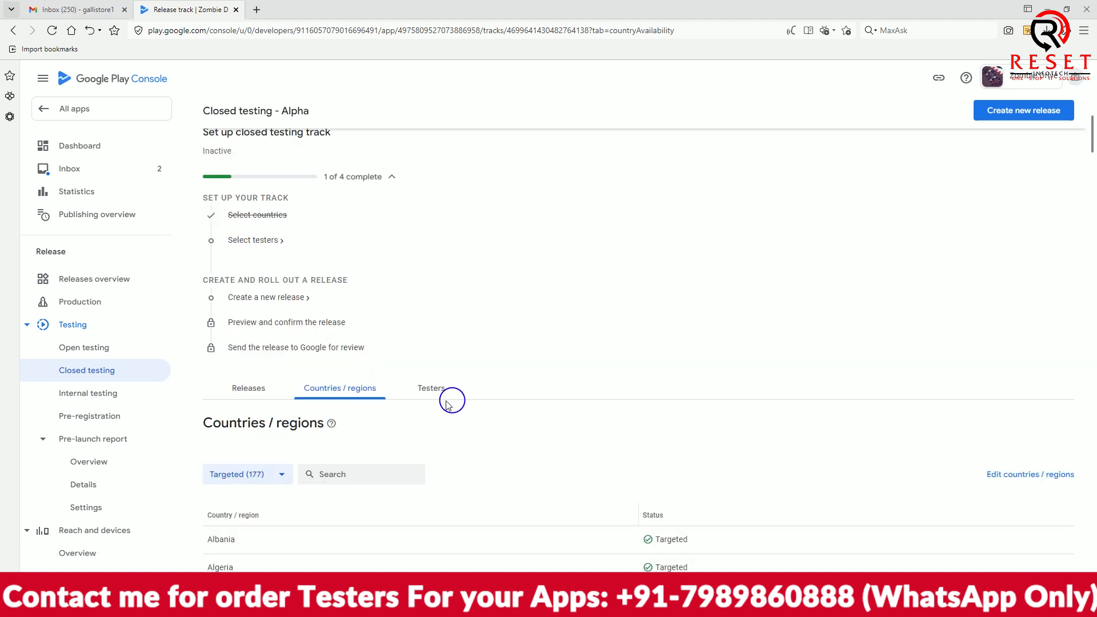
Start a new tester email list for the Alpha track and name it "today new tester"
left_click(248, 246)
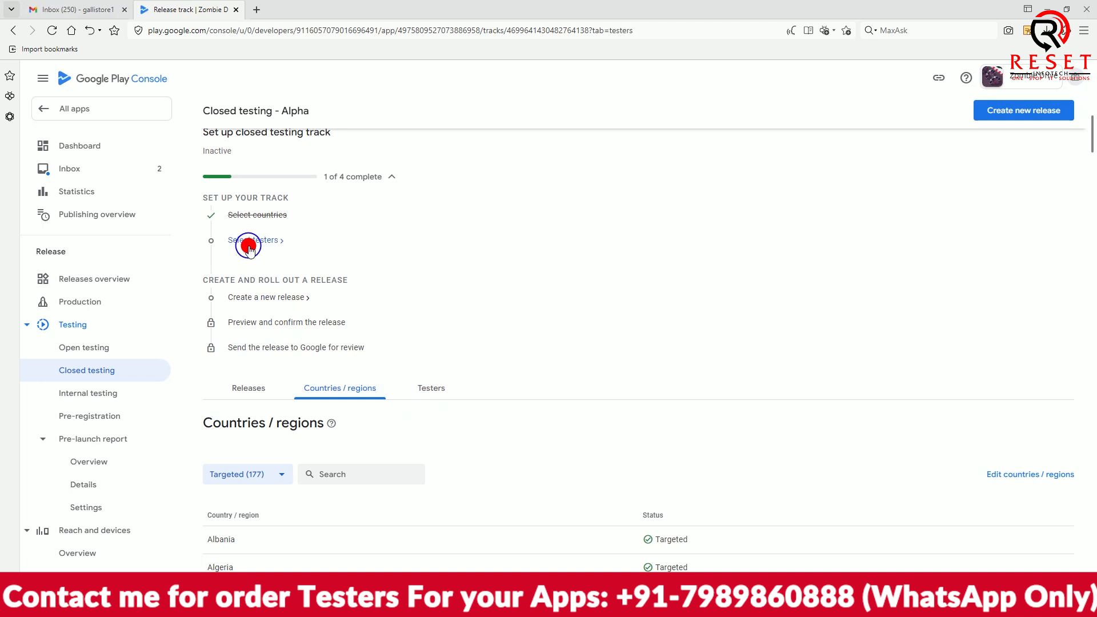
scroll(600, 482, "down", 3)
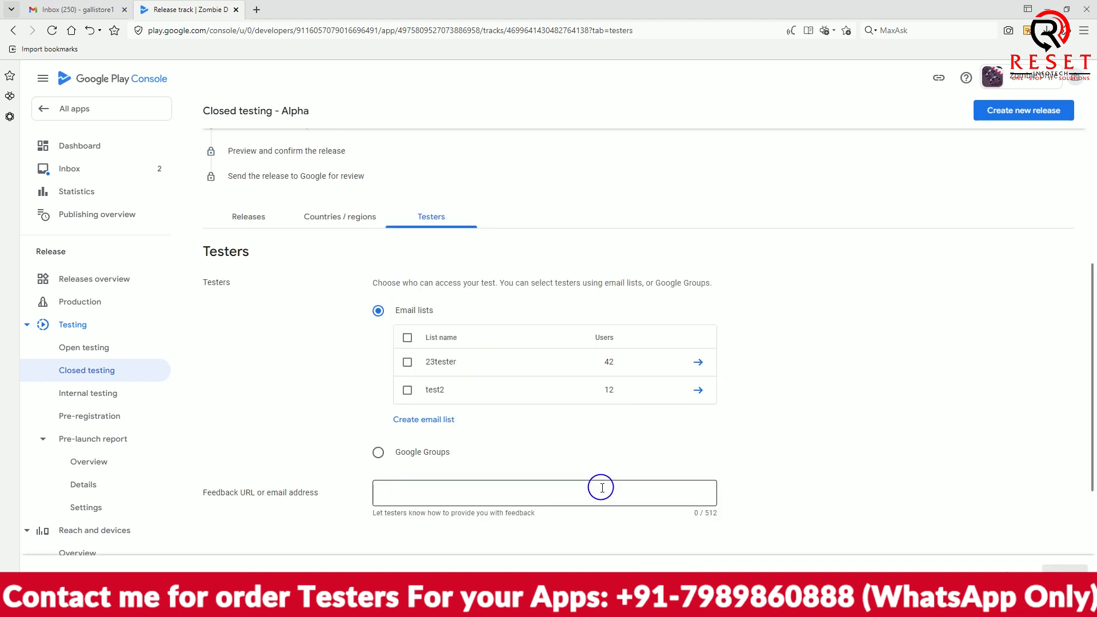
left_click(424, 419)
left_click(349, 222)
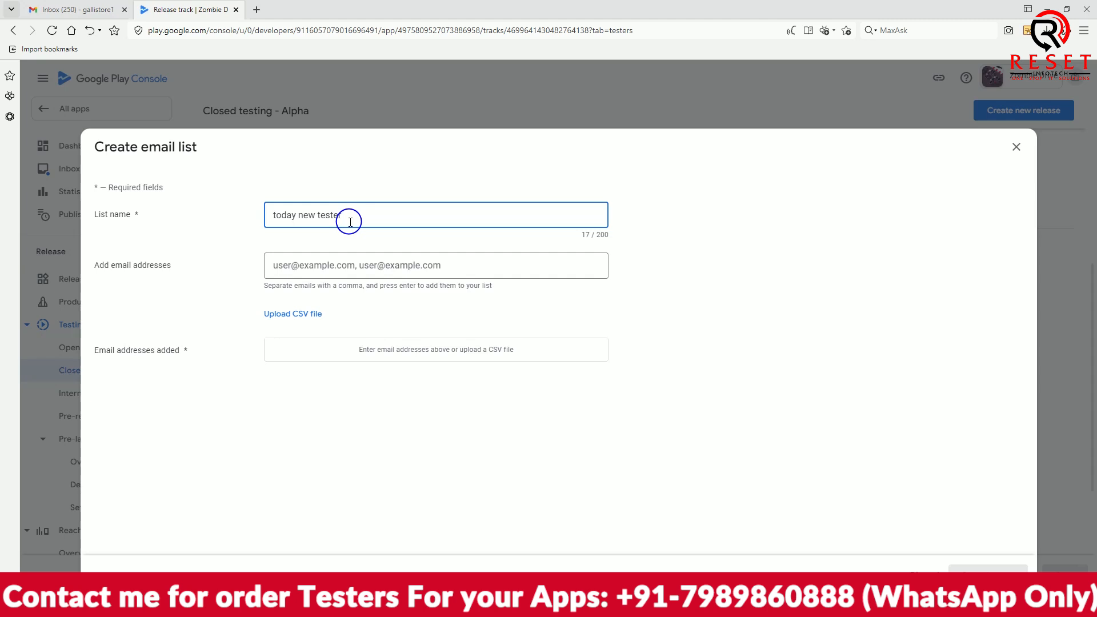
Upload new Tester CSV.csv from I:\back up 27-2-2023\25-9-2024 and add its email addresses to the list
key("alt+Tab")
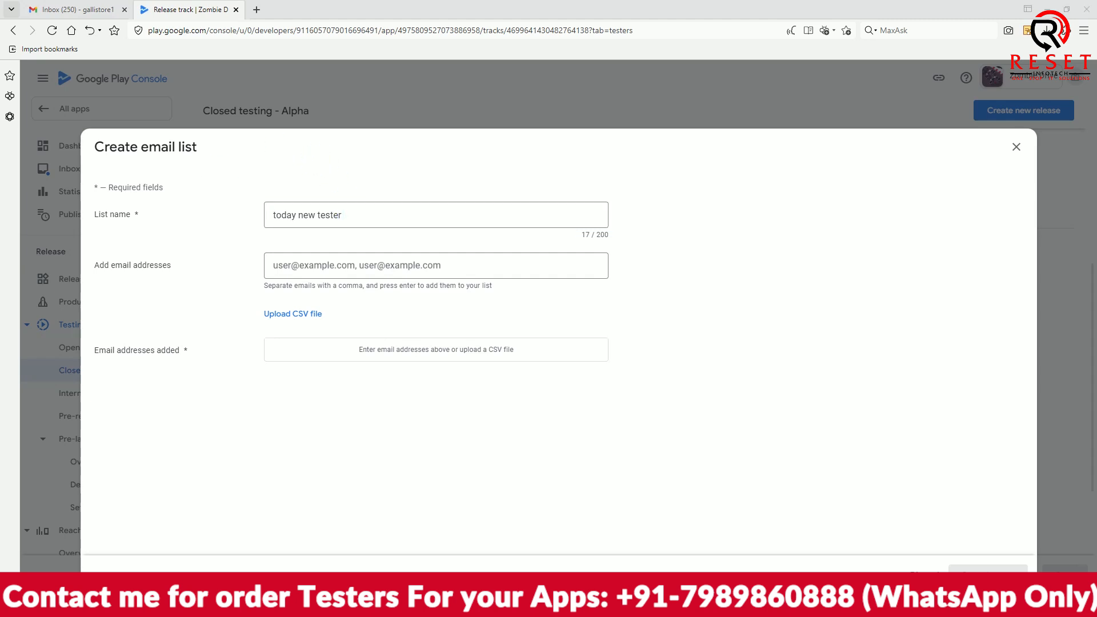
left_click(306, 319)
left_click(561, 354)
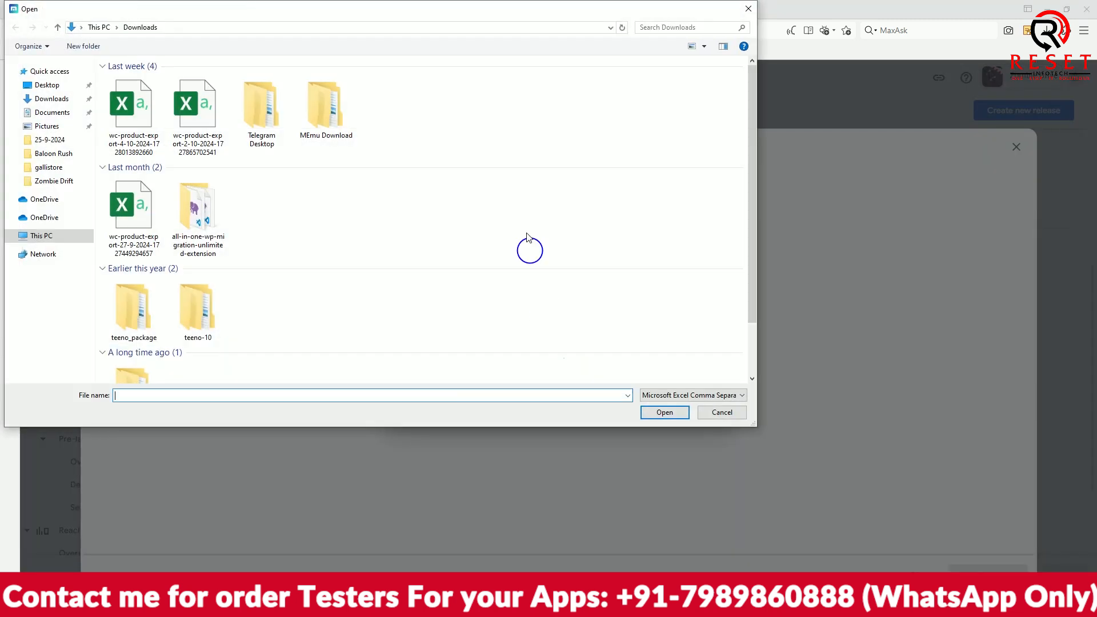
left_click(410, 28)
type("I:\\back up 27-2-2023\\25-9-2024")
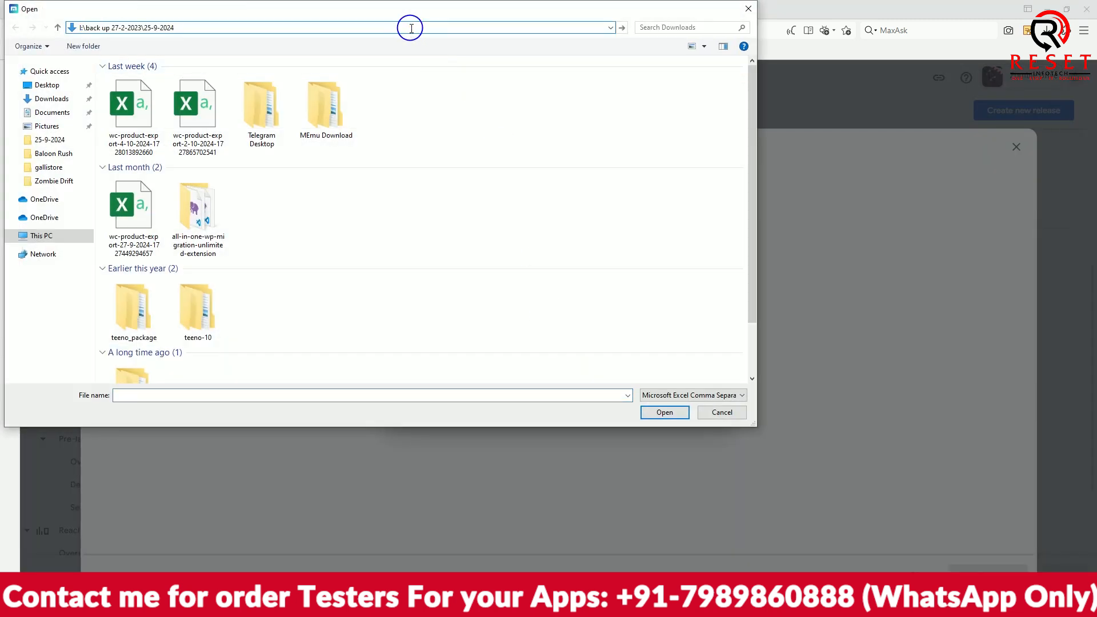
key("Return")
double_click(196, 94)
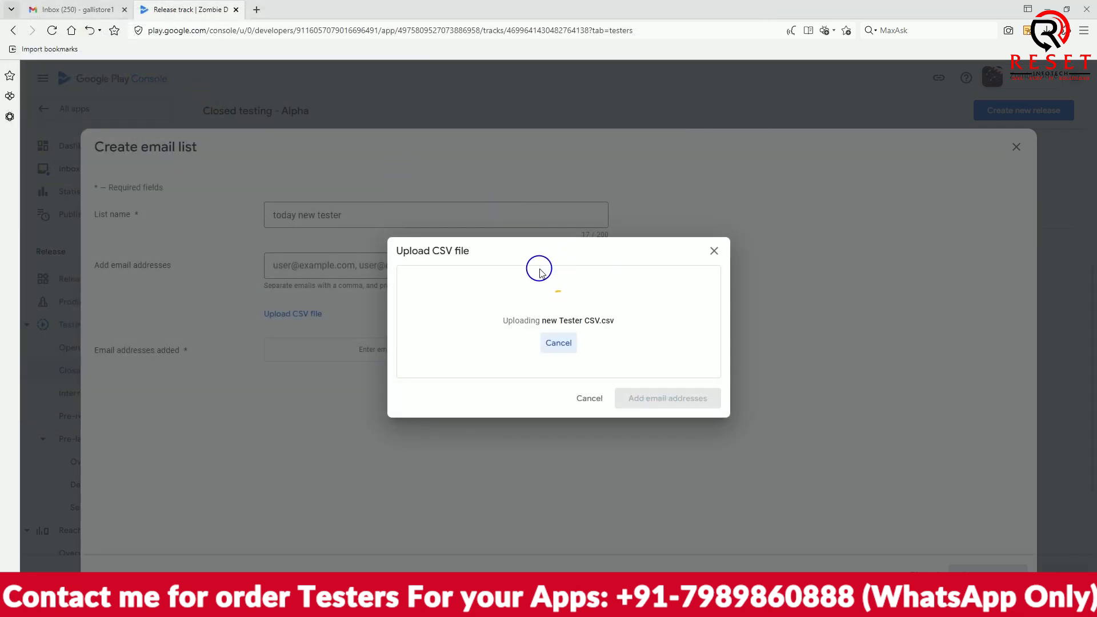
left_click(640, 396)
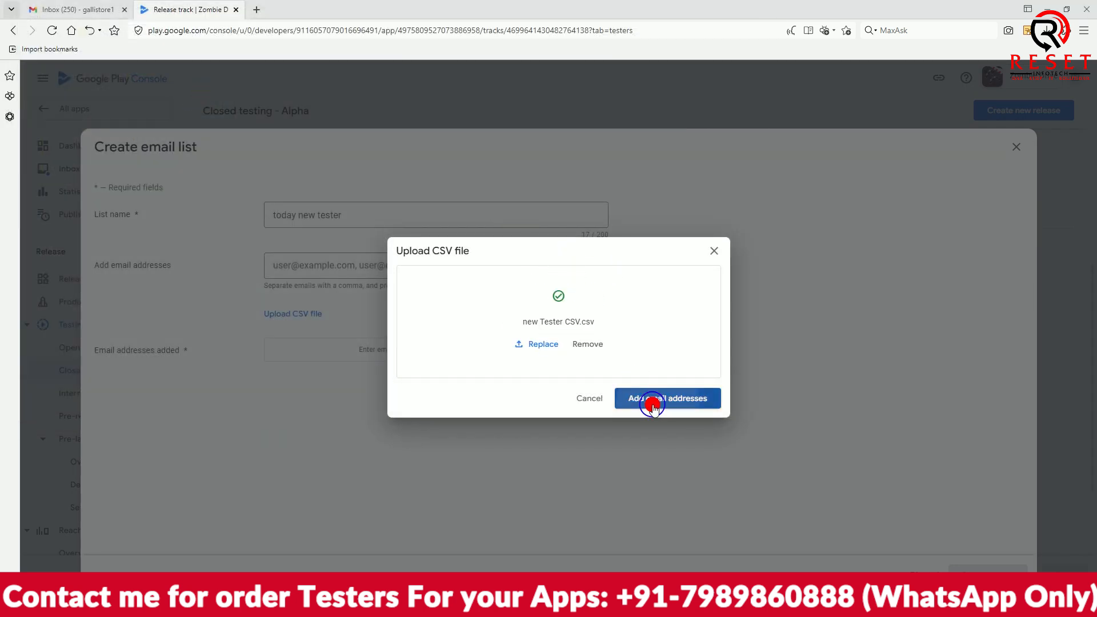
Review the imported tester addresses, then create the email list and confirm its creation
scroll(657, 416, "down", 5)
scroll(658, 418, "down", 15)
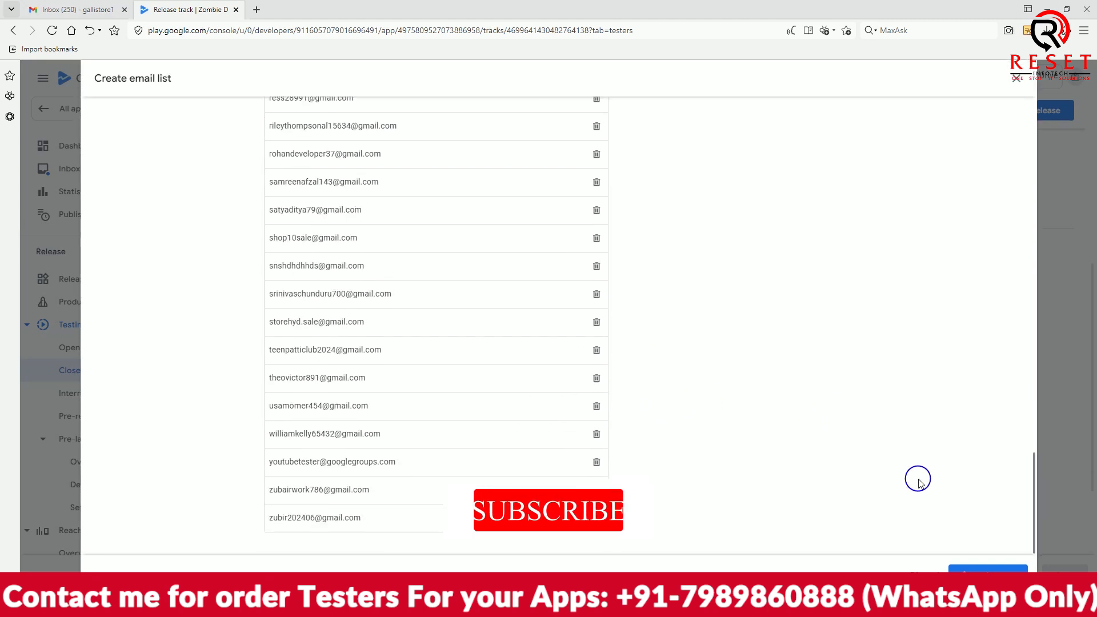
scroll(691, 387, "up", 8)
scroll(693, 385, "down", 8)
left_click(978, 569)
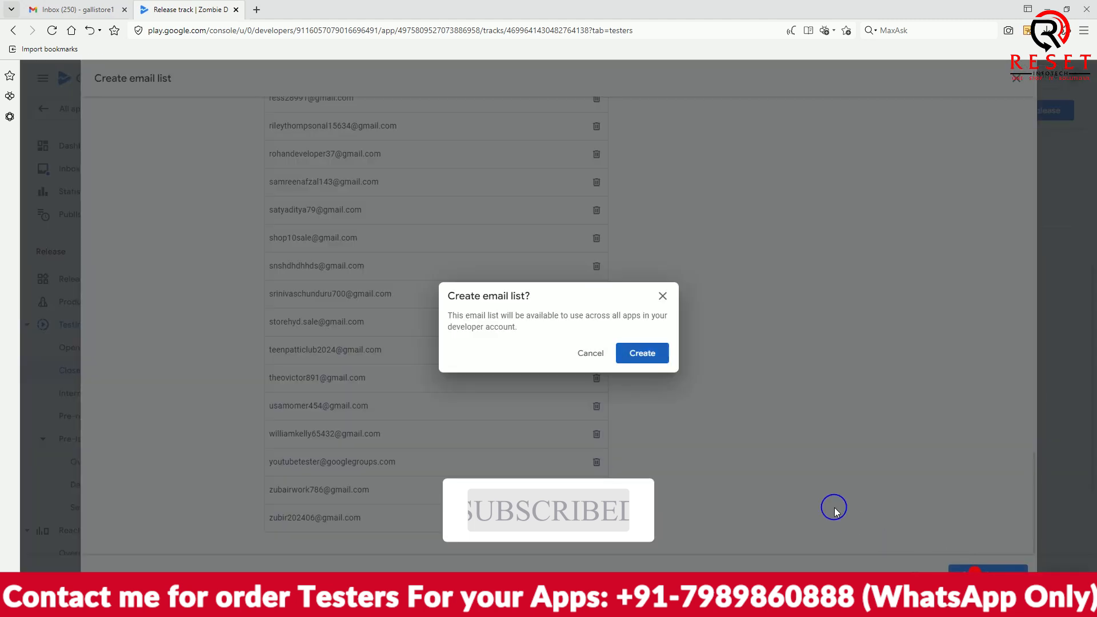
left_click(643, 355)
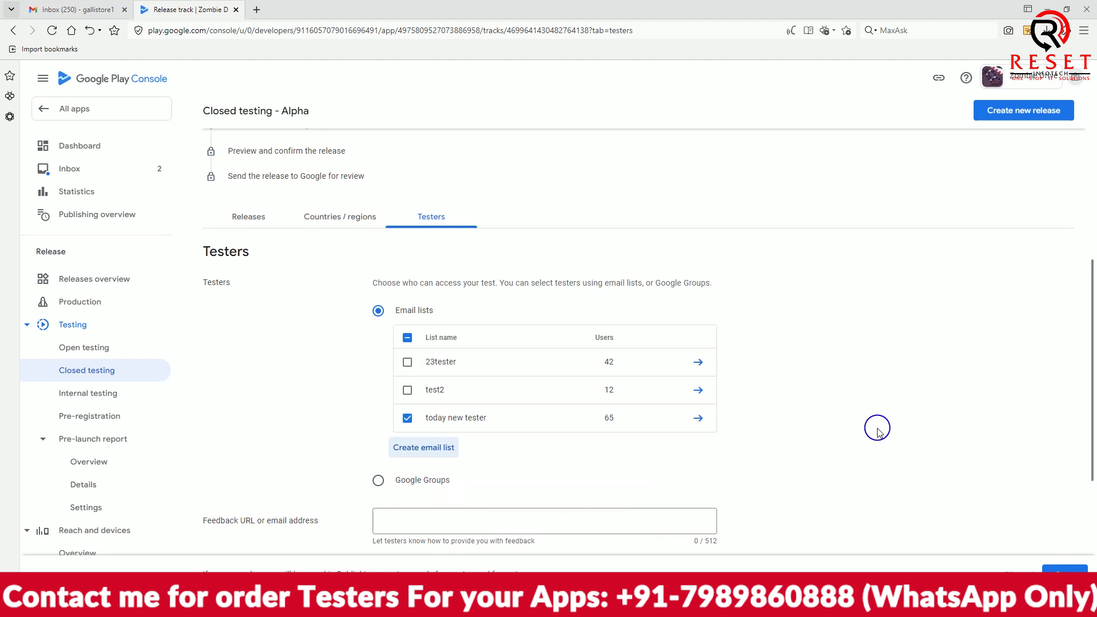
Save the Alpha track's tester settings with the "today new tester" list selected and check the track's setup progress
scroll(878, 430, "down", 2)
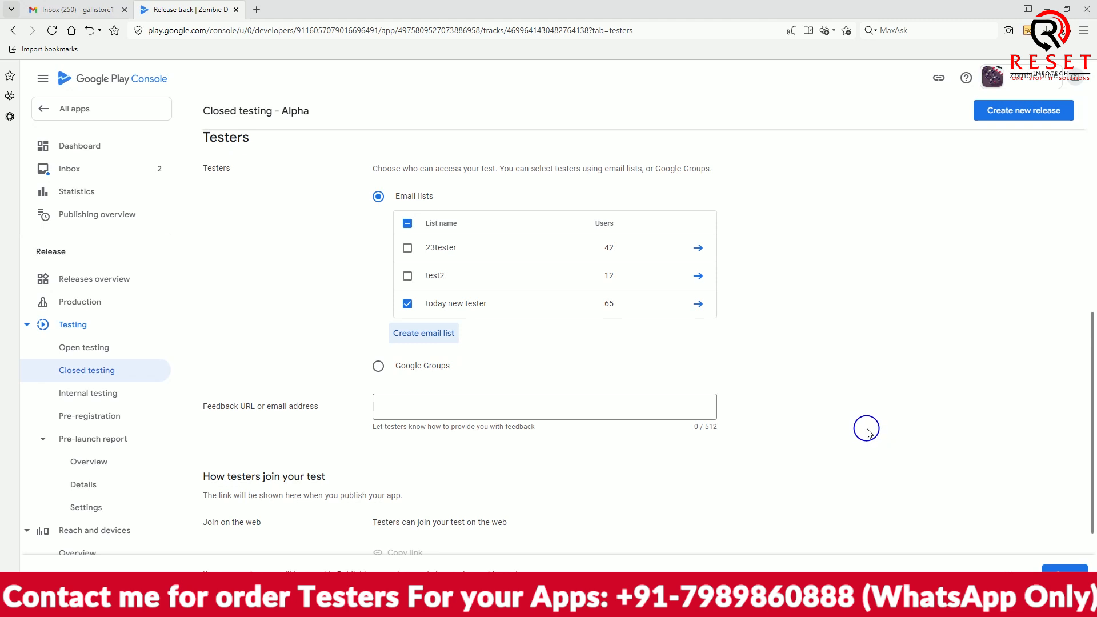
scroll(866, 430, "down", 2)
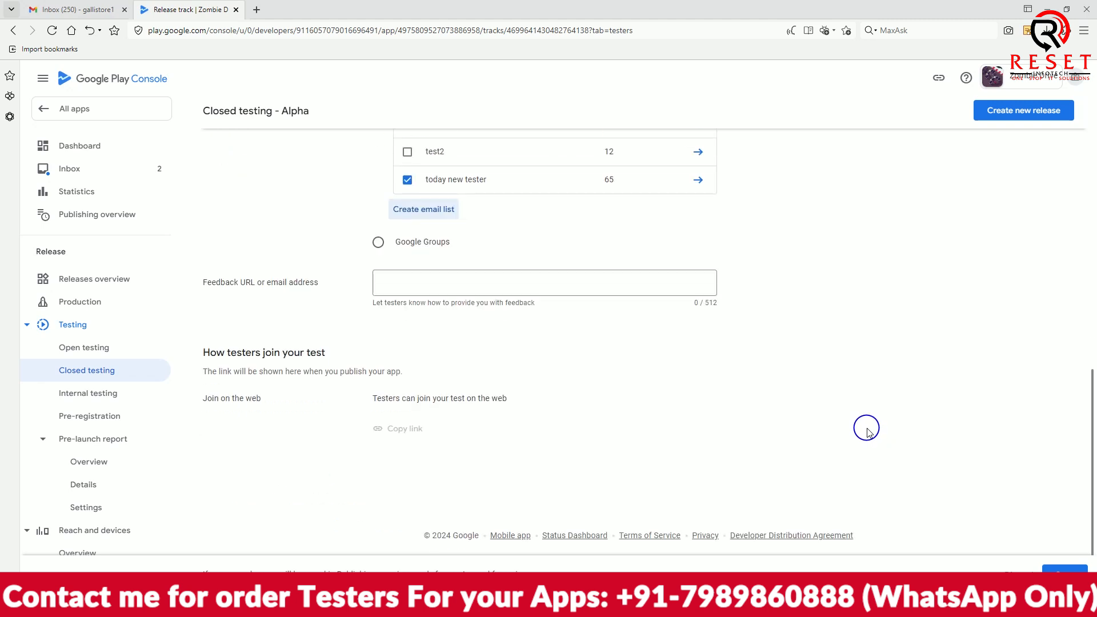
left_click(1068, 568)
scroll(697, 404, "up", 4)
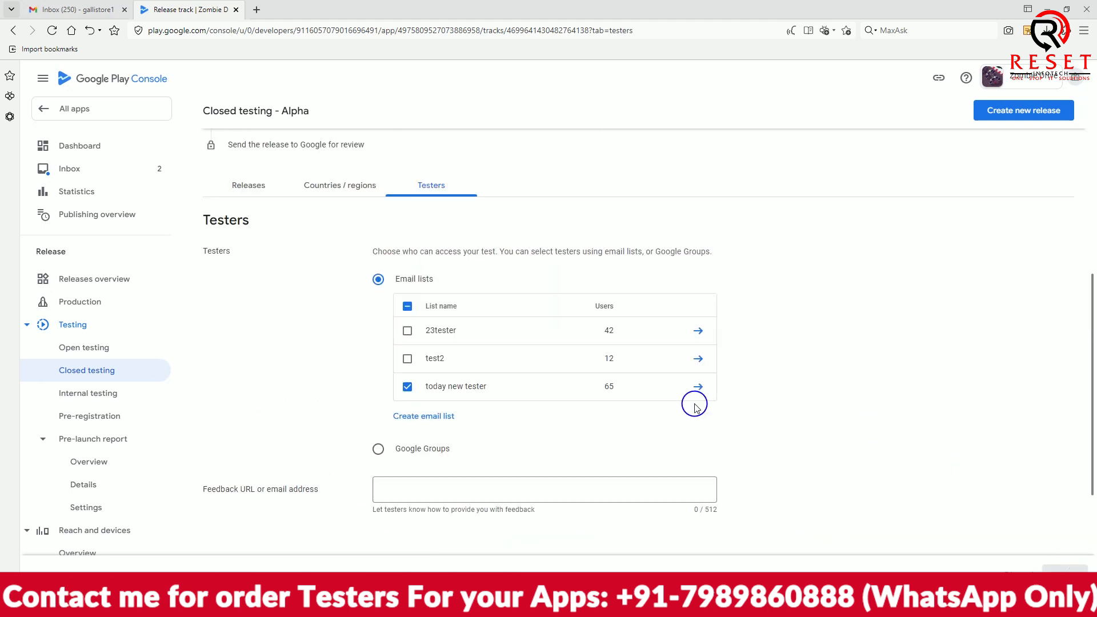
scroll(773, 413, "down", 4)
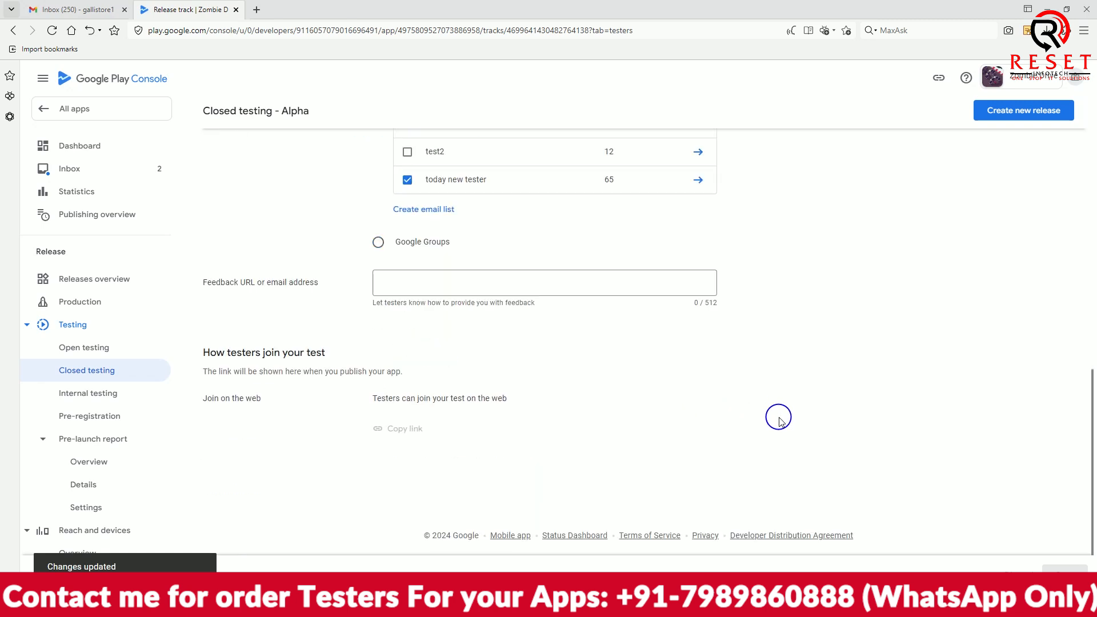
scroll(778, 418, "up", 10)
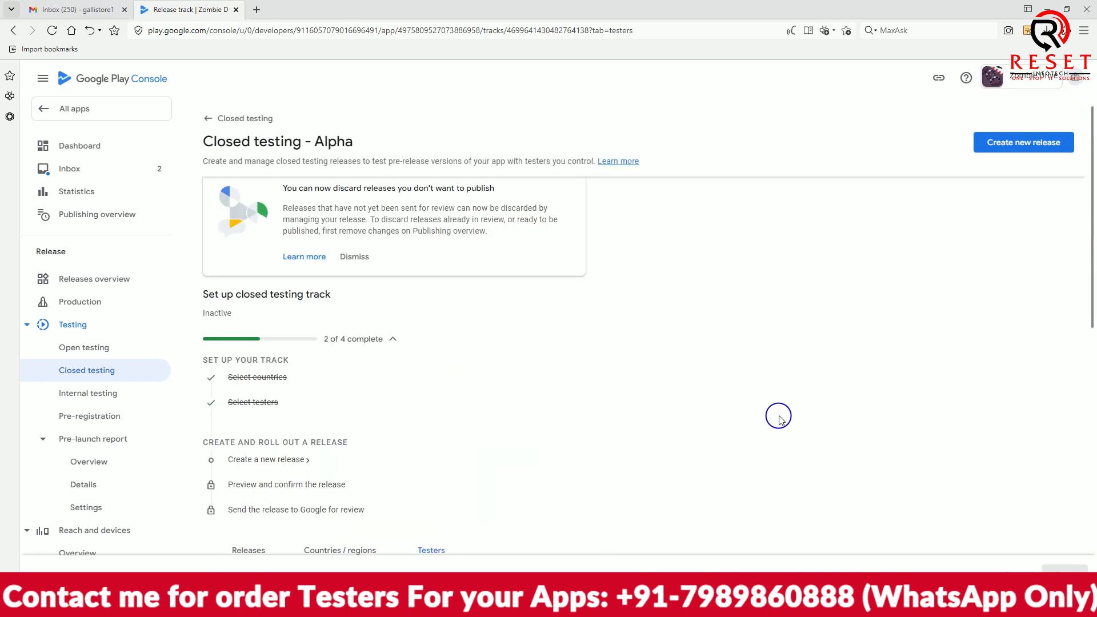
Create a new closed testing release and choose a Google-generated app signing key for it
scroll(369, 329, "down", 3)
left_click(269, 345)
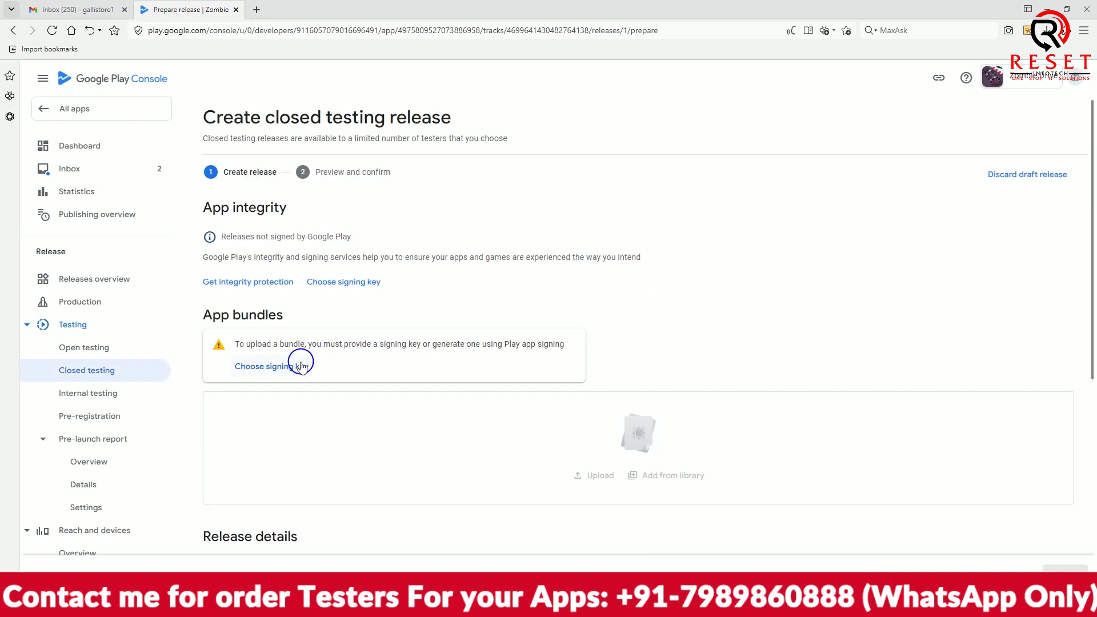
left_click(299, 366)
left_click(655, 412)
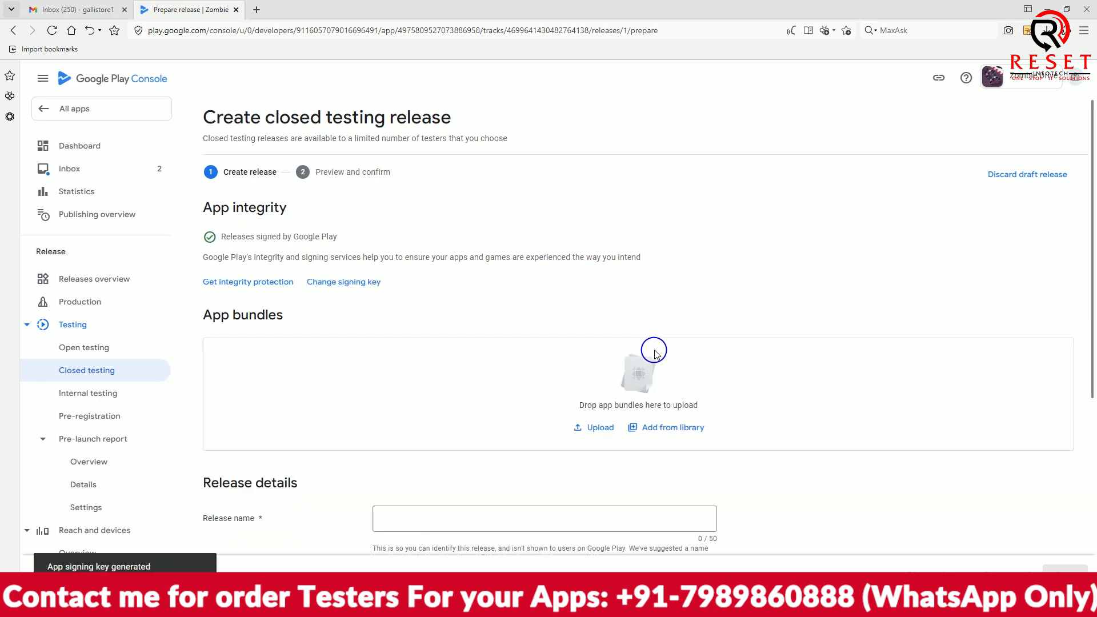
Try to upload the v1.aab app bundle from the Zombie Drift folder to the closed testing release
left_click(592, 427)
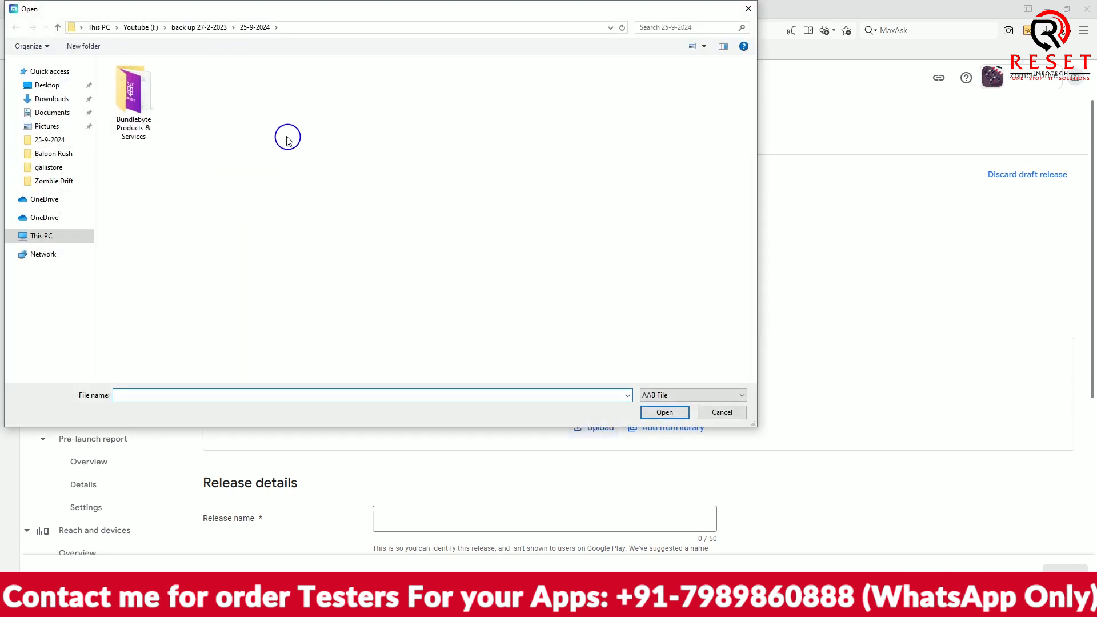
left_click(53, 180)
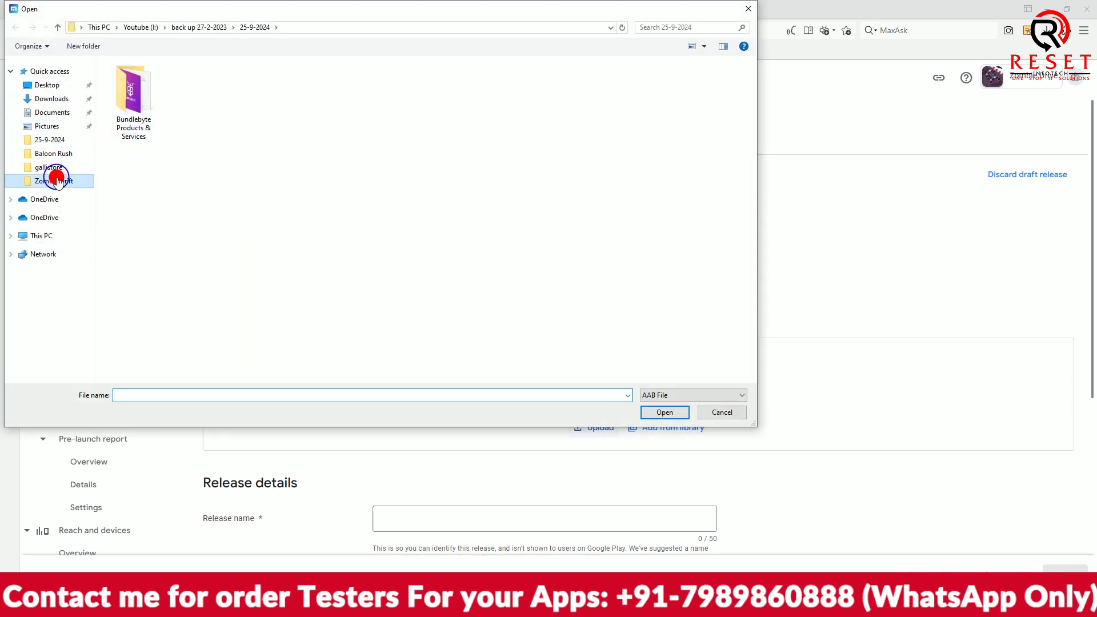
double_click(205, 164)
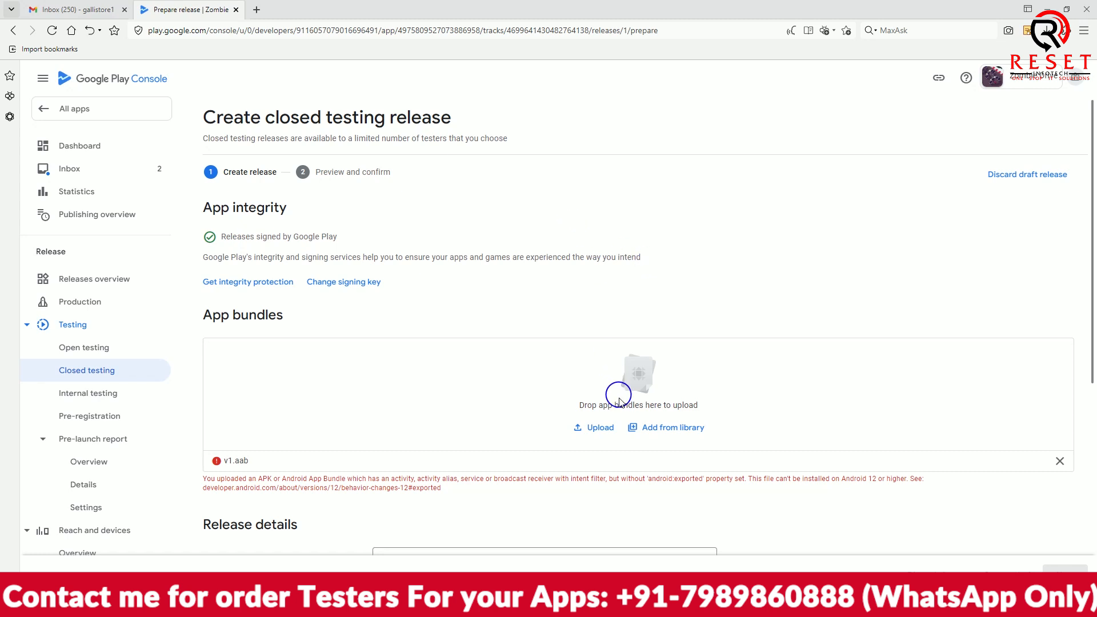
scroll(616, 433, "down", 2)
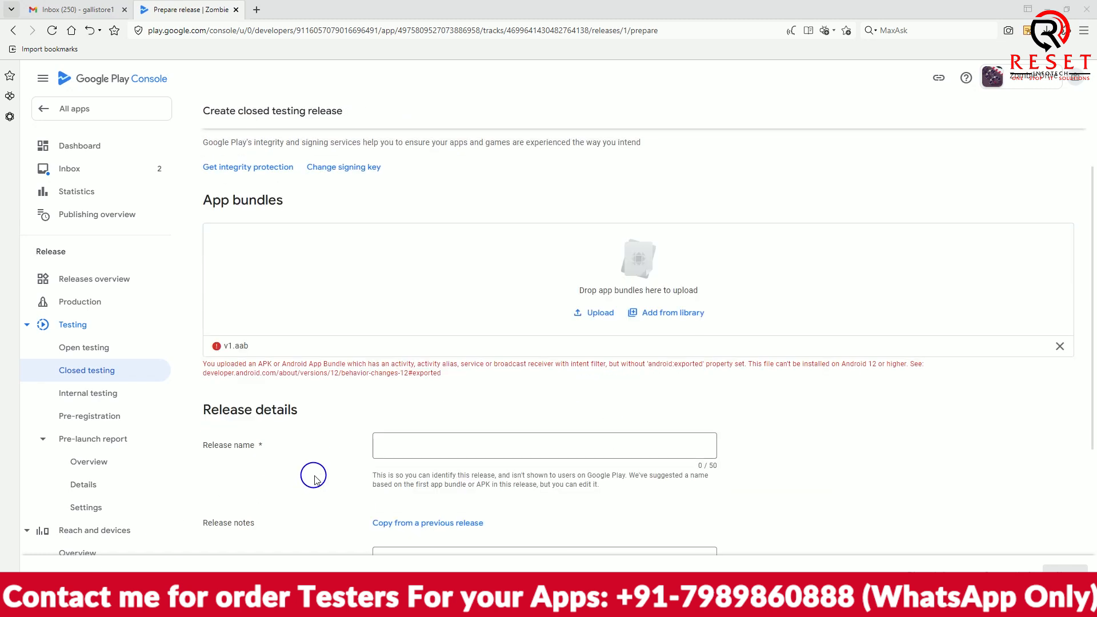
Select and copy the end of the error message shown for the v1.aab bundle
key("super")
left_click(282, 521)
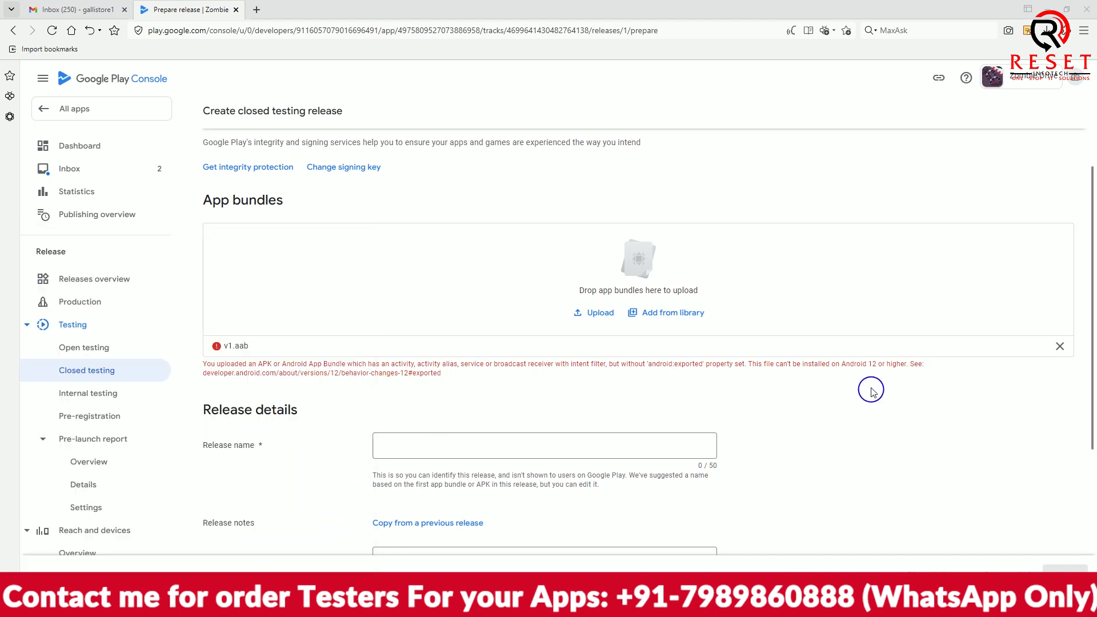
left_click_drag(842, 363, 847, 377)
right_click(857, 364)
left_click(882, 382)
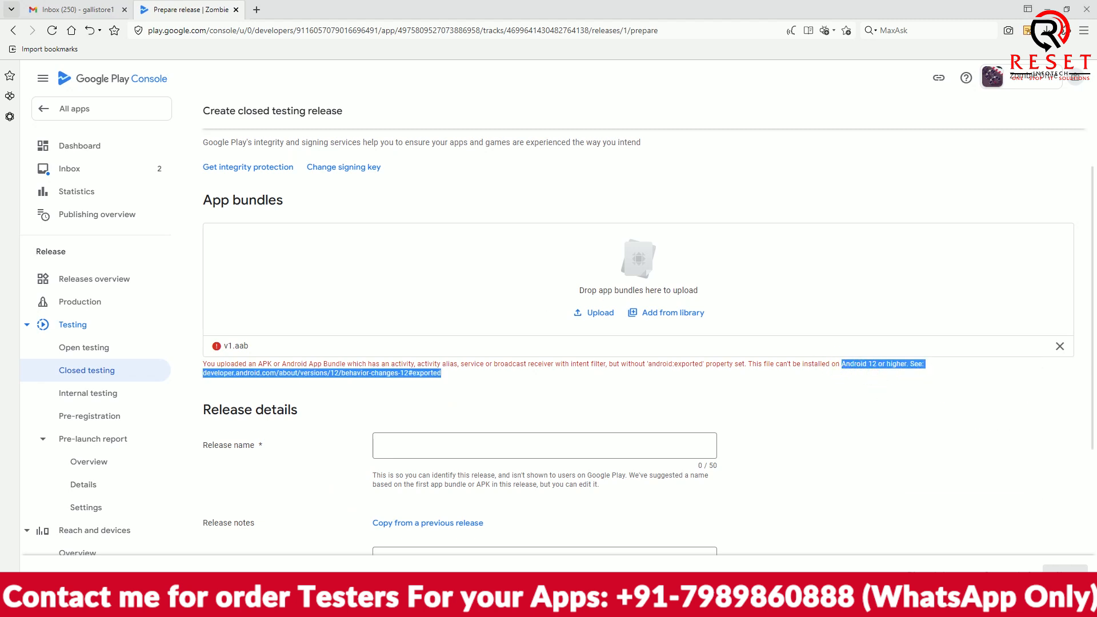
key("alt+Tab")
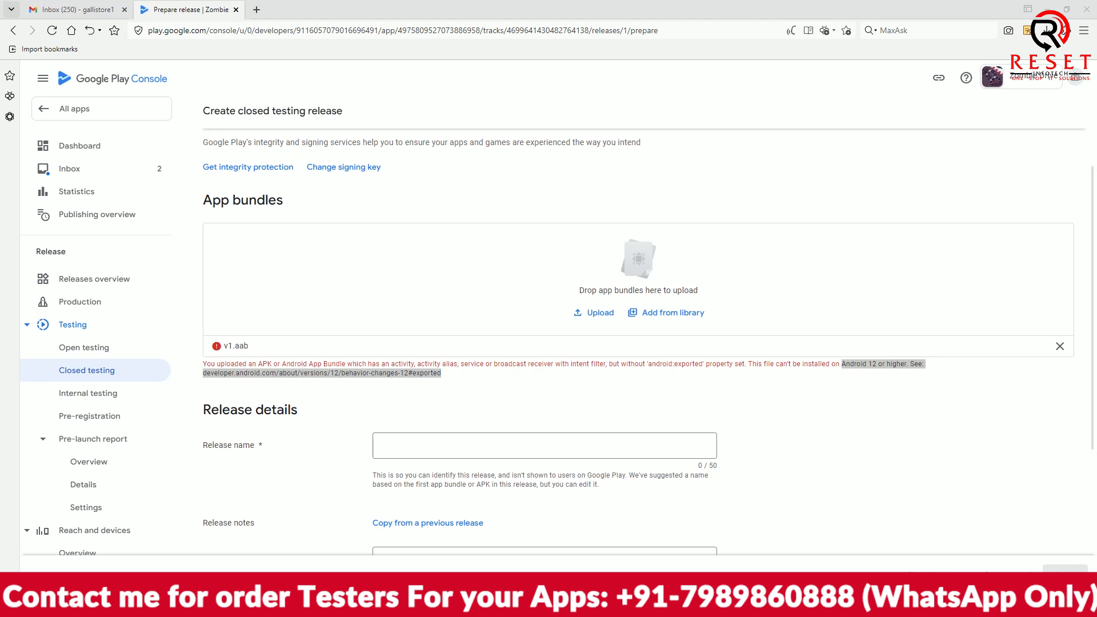
left_click(944, 606)
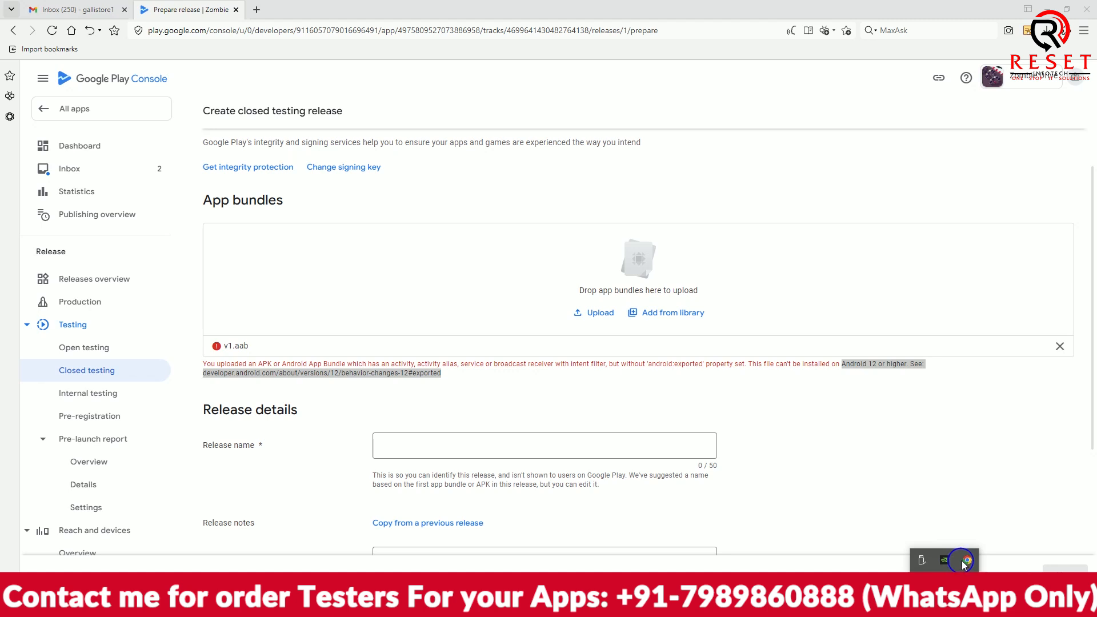
left_click(966, 531)
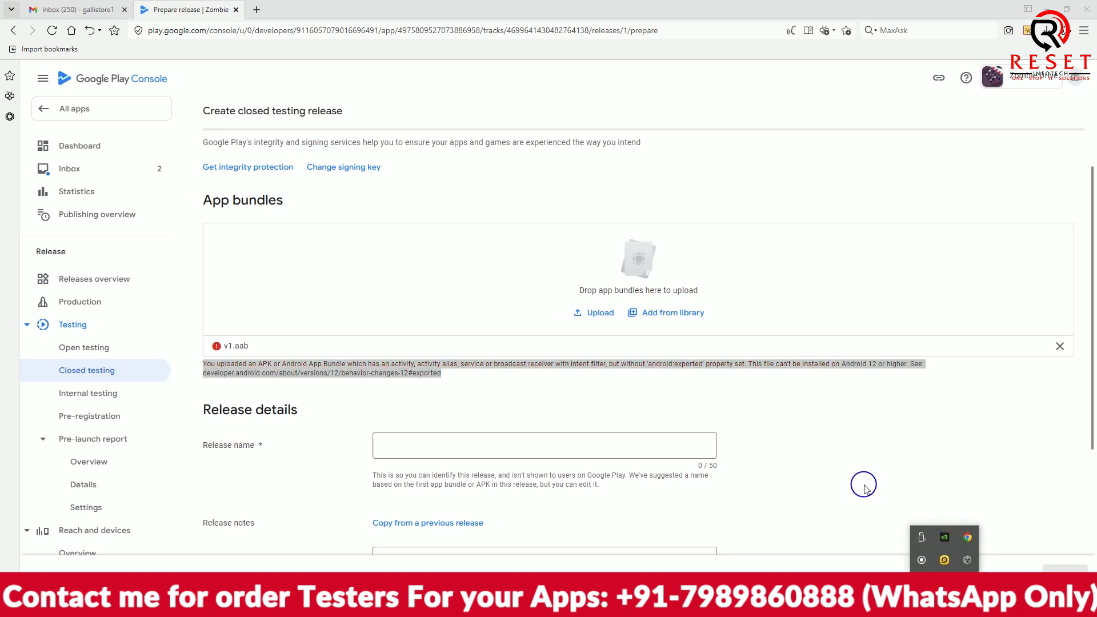
Remove the rejected v1.aab from the release and upload v2.aab from the Zombie Drift folder
left_click(1058, 346)
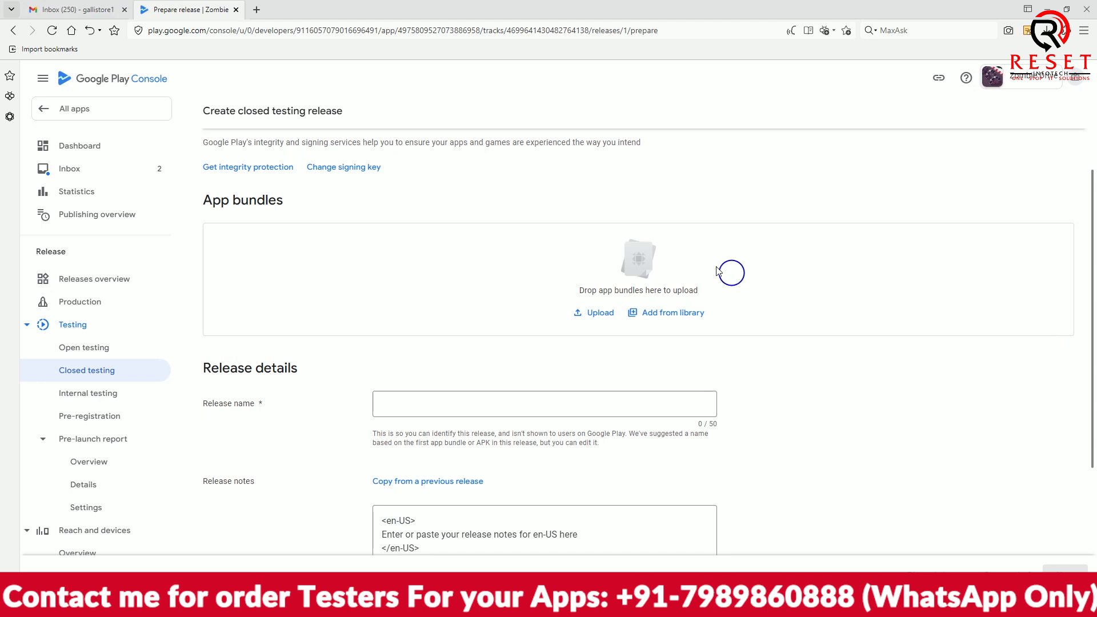
left_click(596, 312)
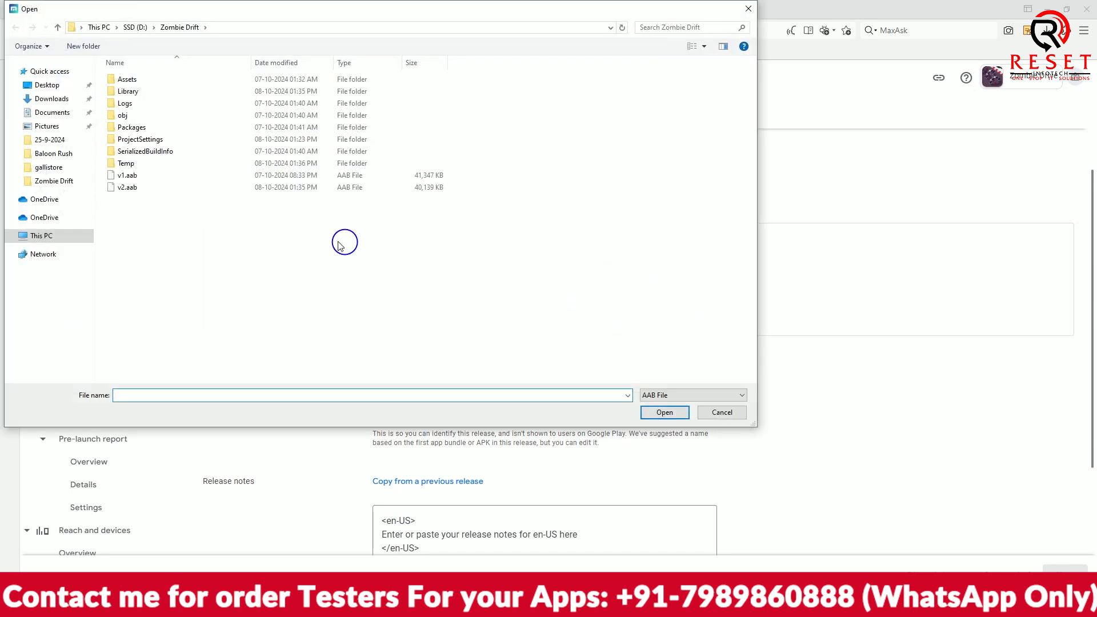
double_click(142, 192)
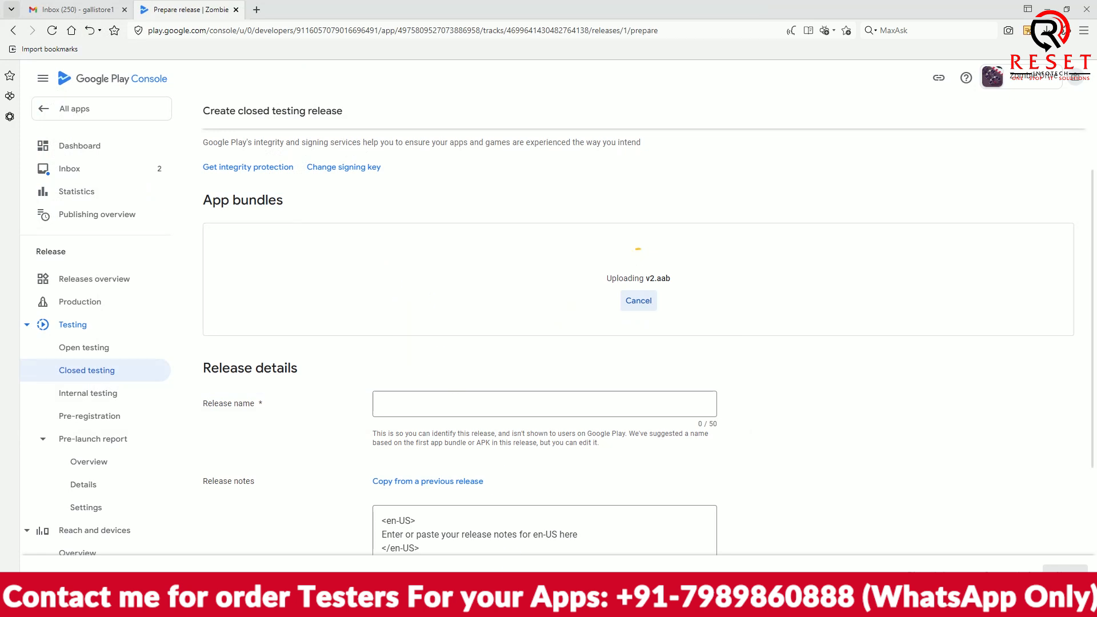
Copy "In the world of Zombie Drive" from the Notepad description and use it as the en-US release notes
key("alt+Tab")
left_click(391, 166)
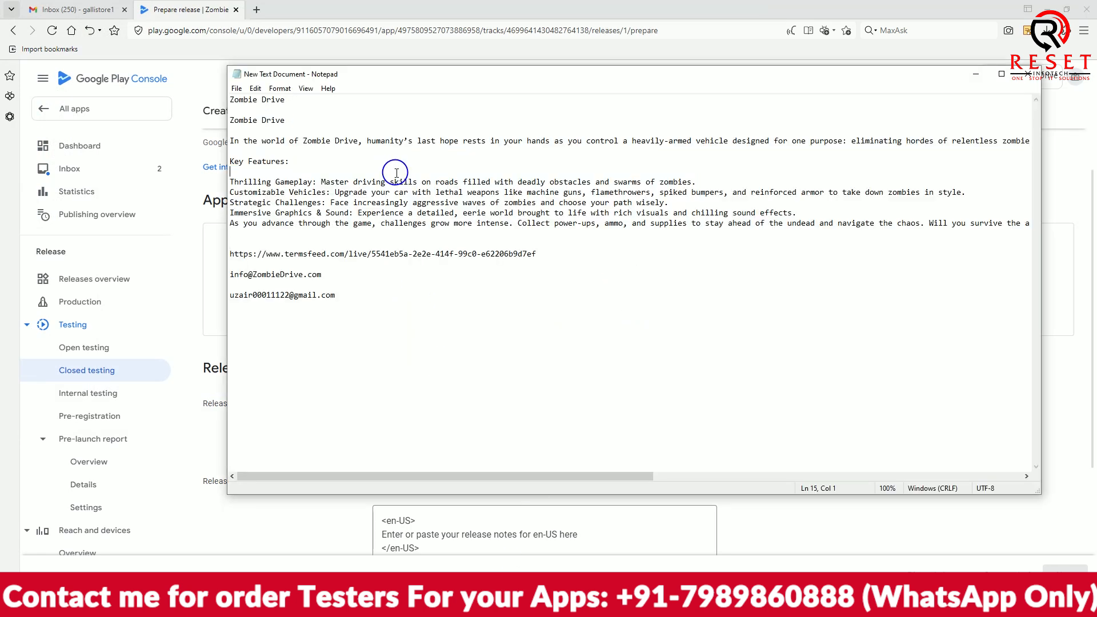
left_click(232, 140)
left_click_drag(231, 141, 357, 141)
key("ctrl+c")
left_click(384, 8)
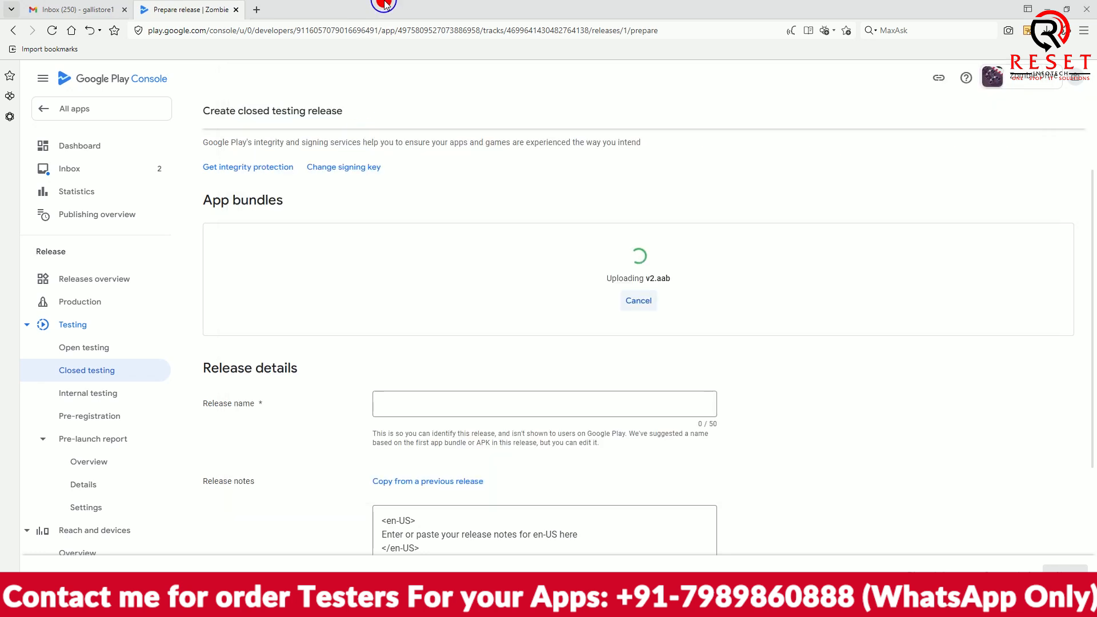
scroll(557, 467, "down", 1)
left_click_drag(589, 479, 379, 478)
key("ctrl+v")
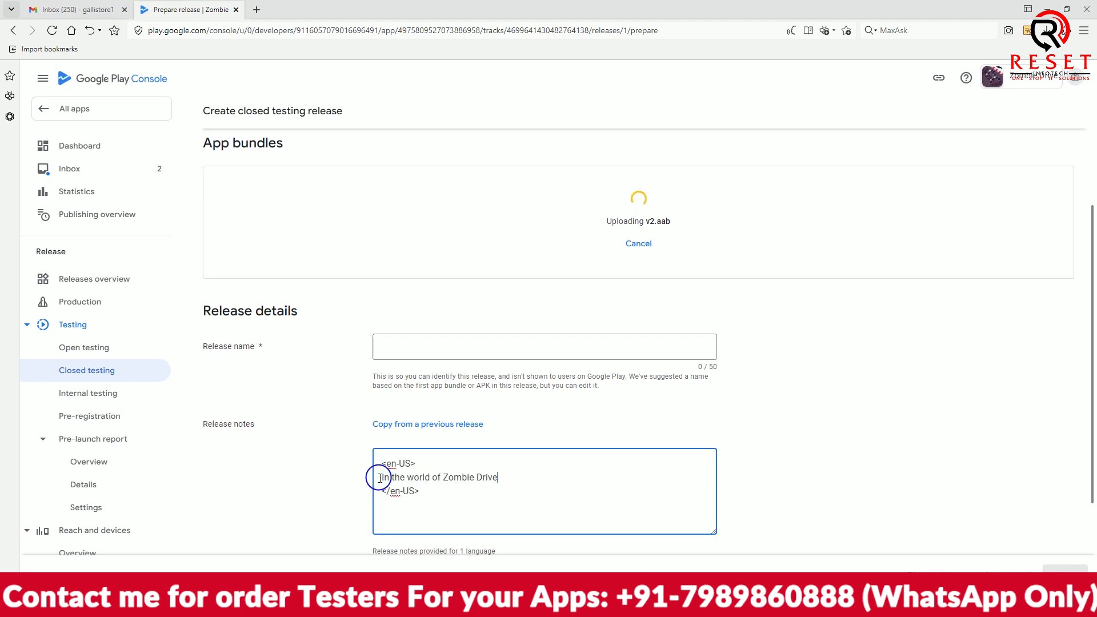
left_click(323, 422)
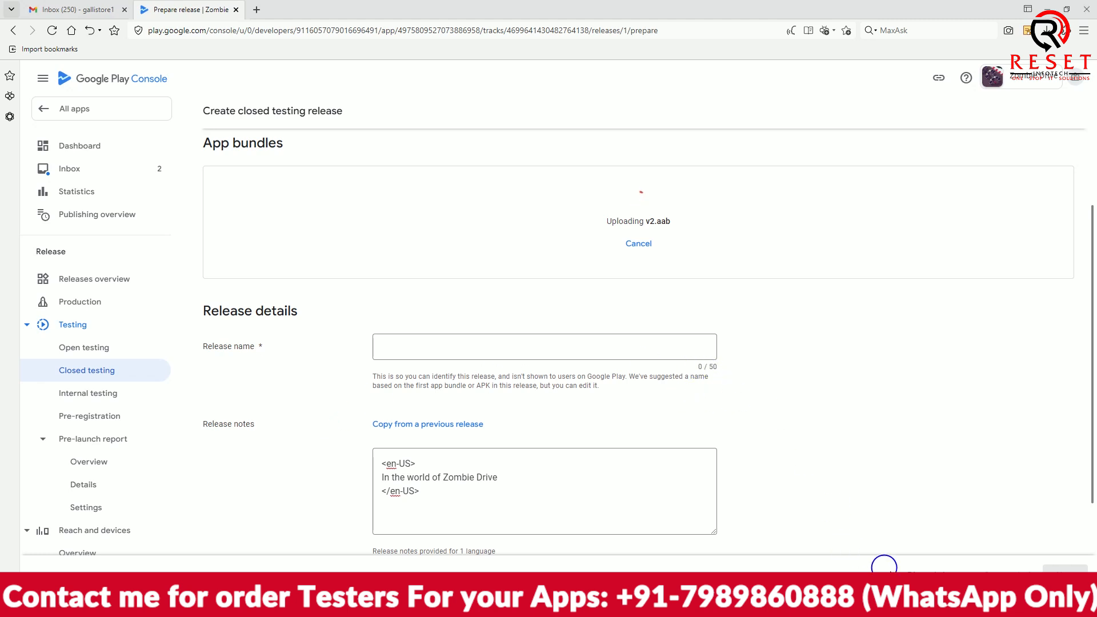
Check the uploaded v2.aab bundle and the release details, and continue to the release preview
left_click(944, 606)
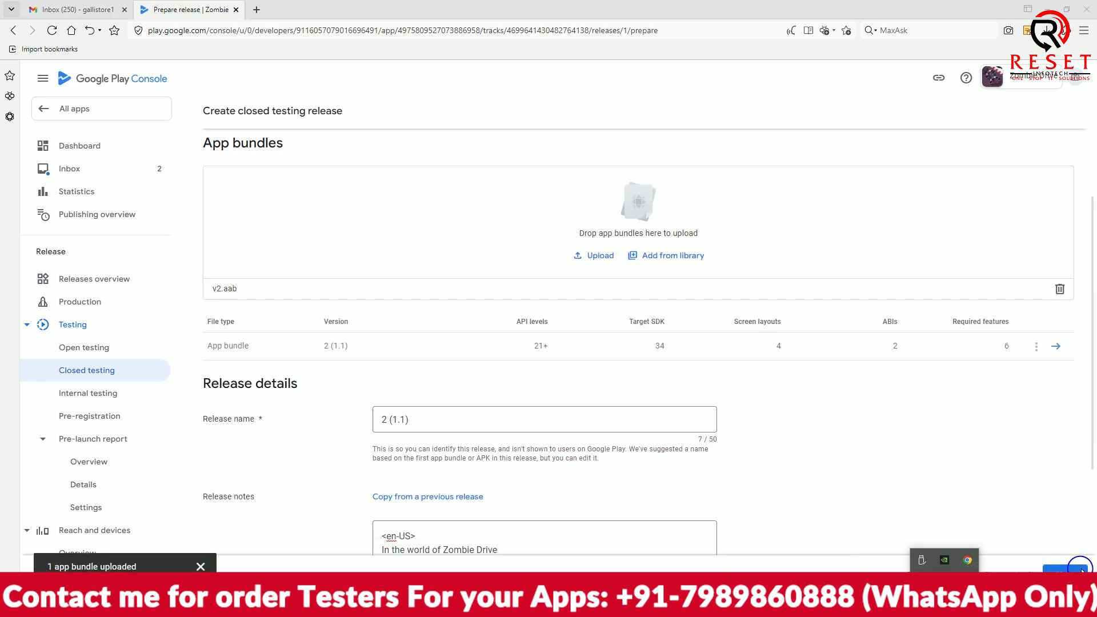
left_click(862, 456)
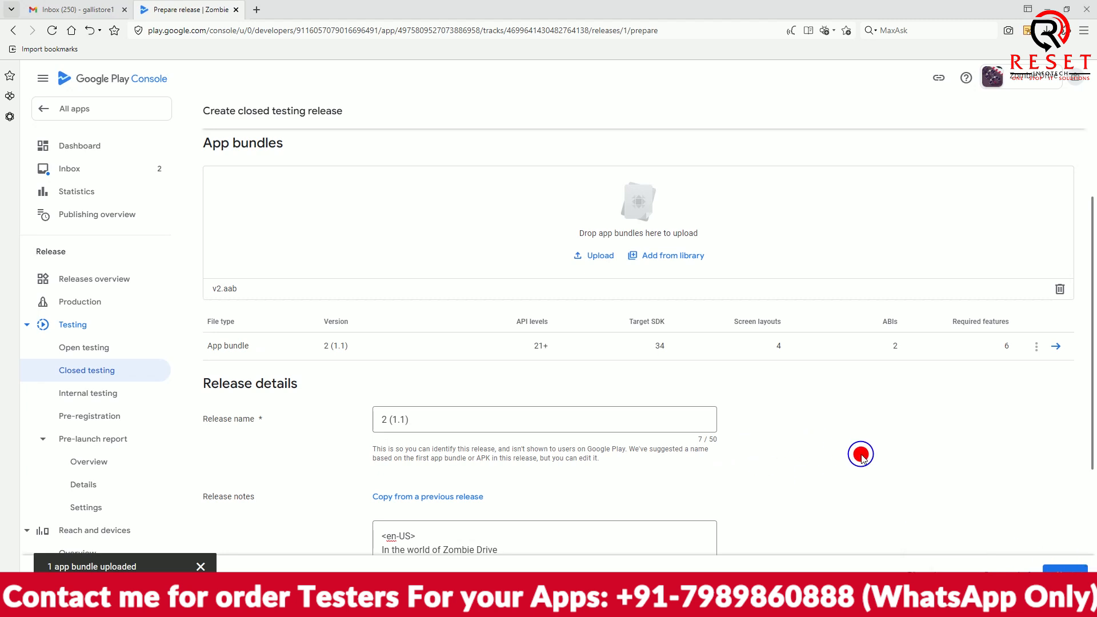
scroll(835, 452, "down", 2)
scroll(833, 446, "down", 2)
scroll(834, 446, "up", 4)
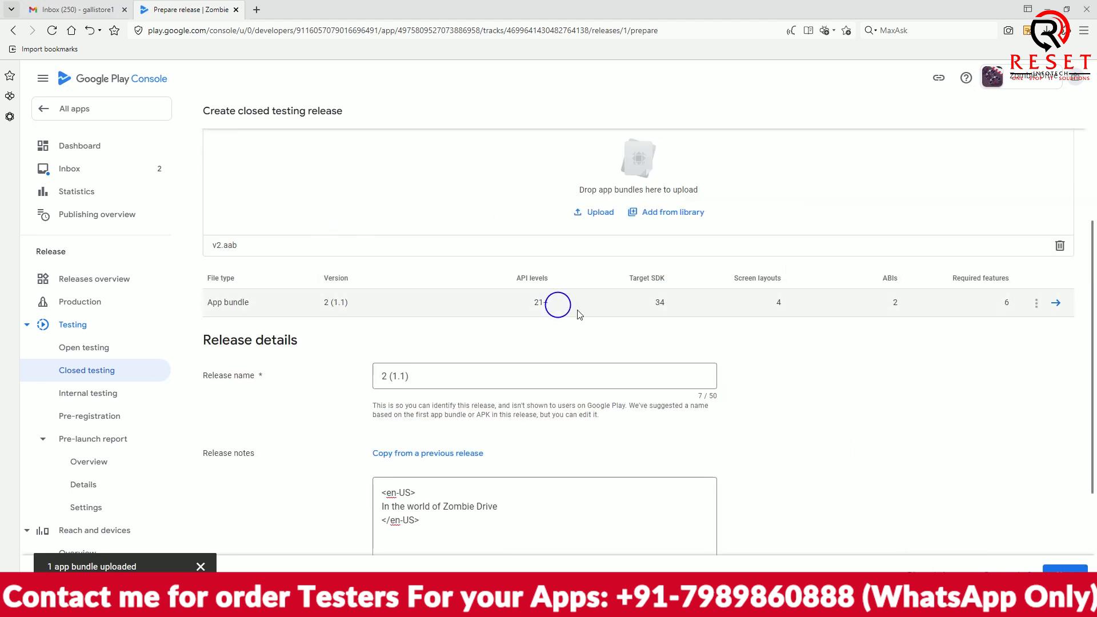
left_click(1066, 569)
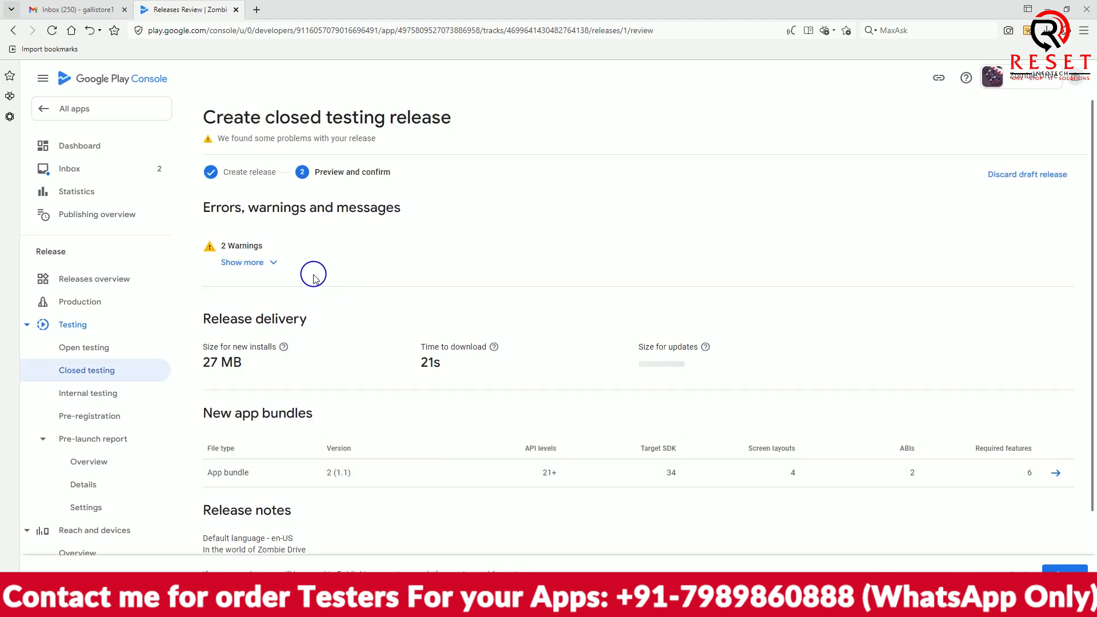
Review the release's warnings and summary, save the release and go to the Publishing overview
left_click(265, 262)
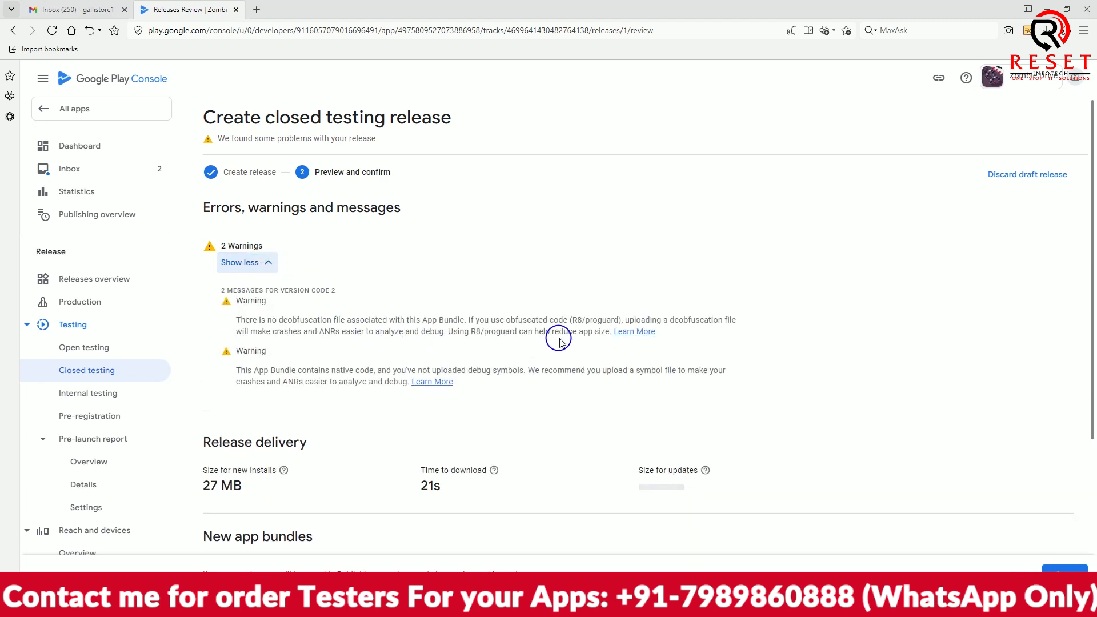
scroll(759, 377, "down", 5)
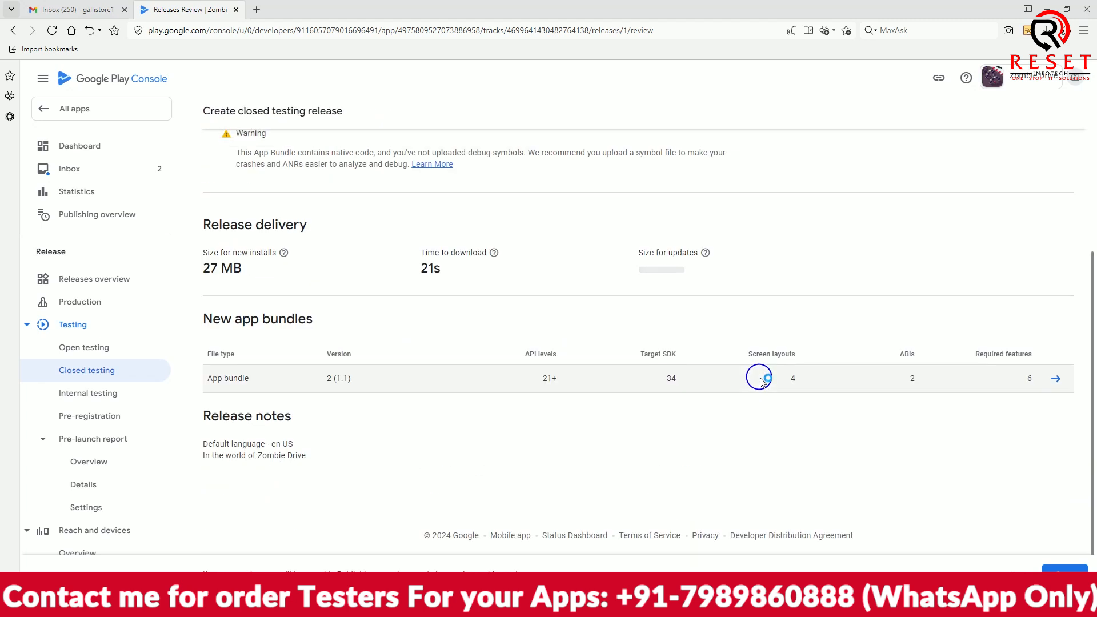
left_click(1059, 568)
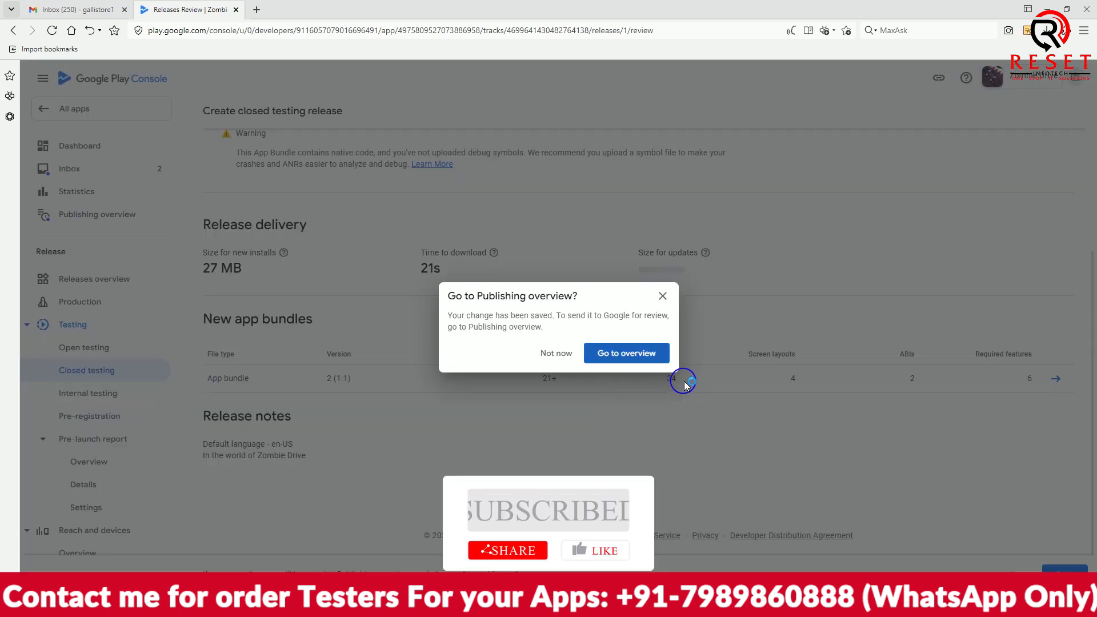
left_click(601, 355)
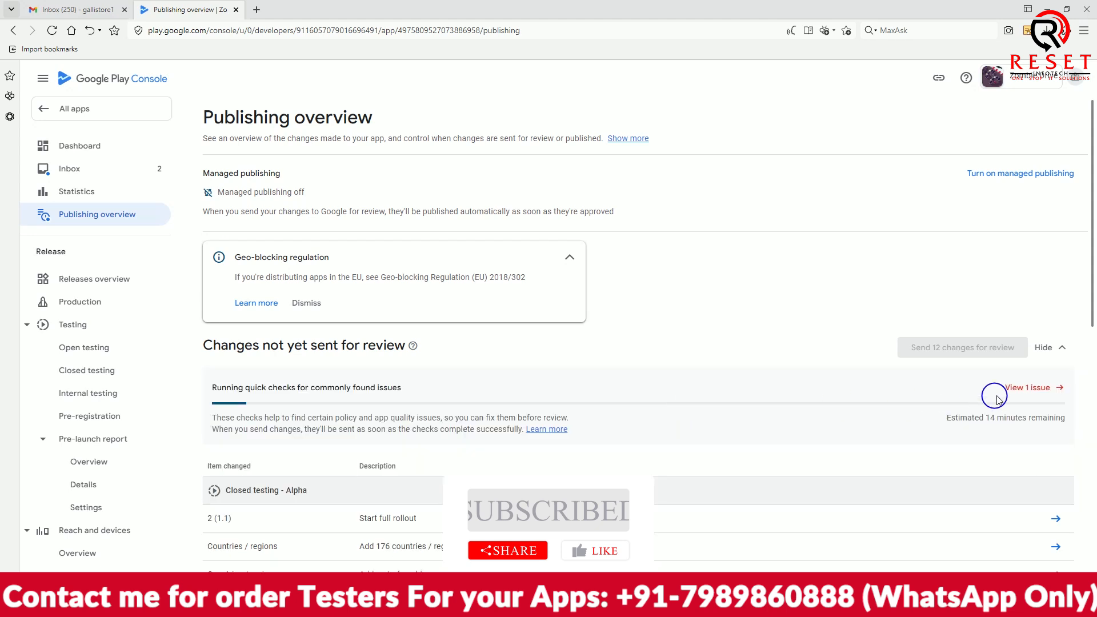
Complete the advertising ID declaration with Yes, Analytics and Advertising or marketing, save it and return to the Publishing overview
left_click(1011, 387)
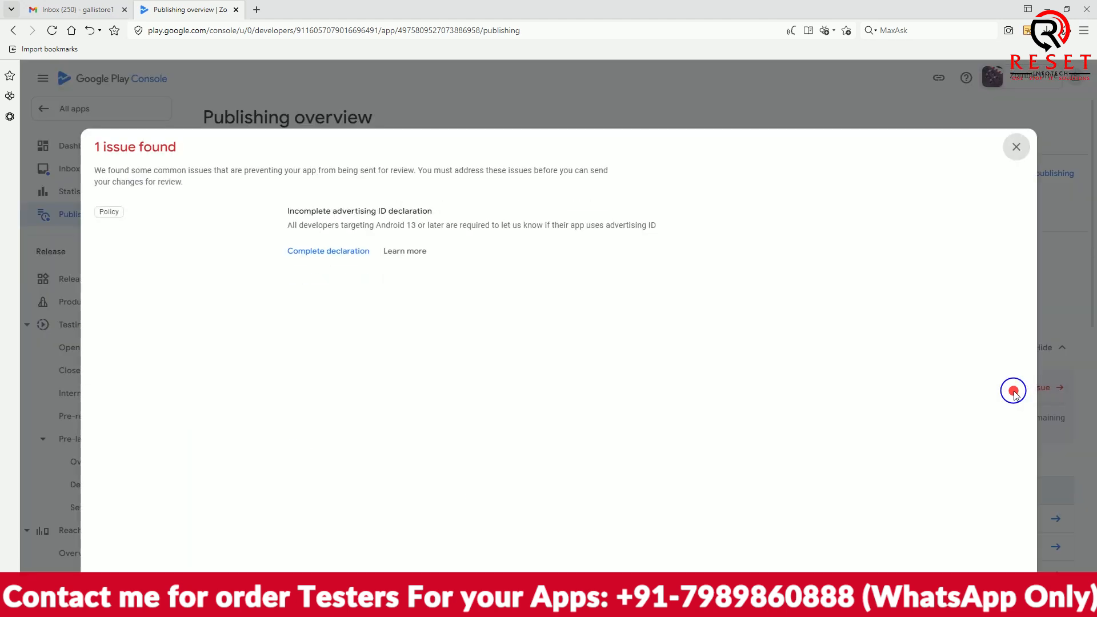
left_click(347, 252)
left_click(208, 502)
scroll(400, 420, "down", 5)
left_click(230, 336)
left_click(229, 421)
left_click(1046, 569)
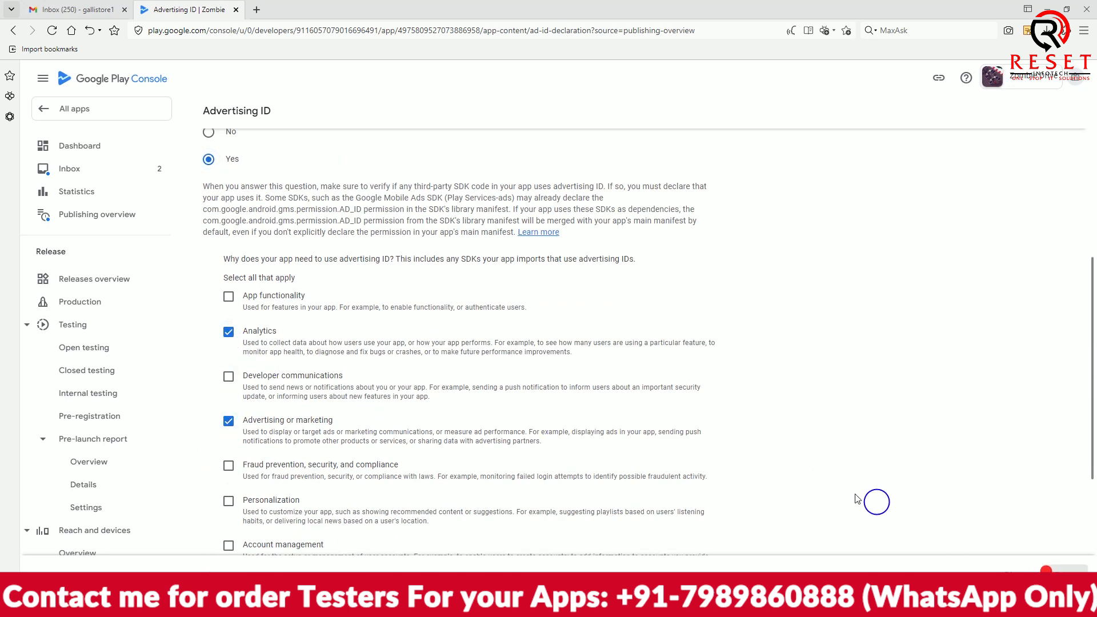
left_click(618, 353)
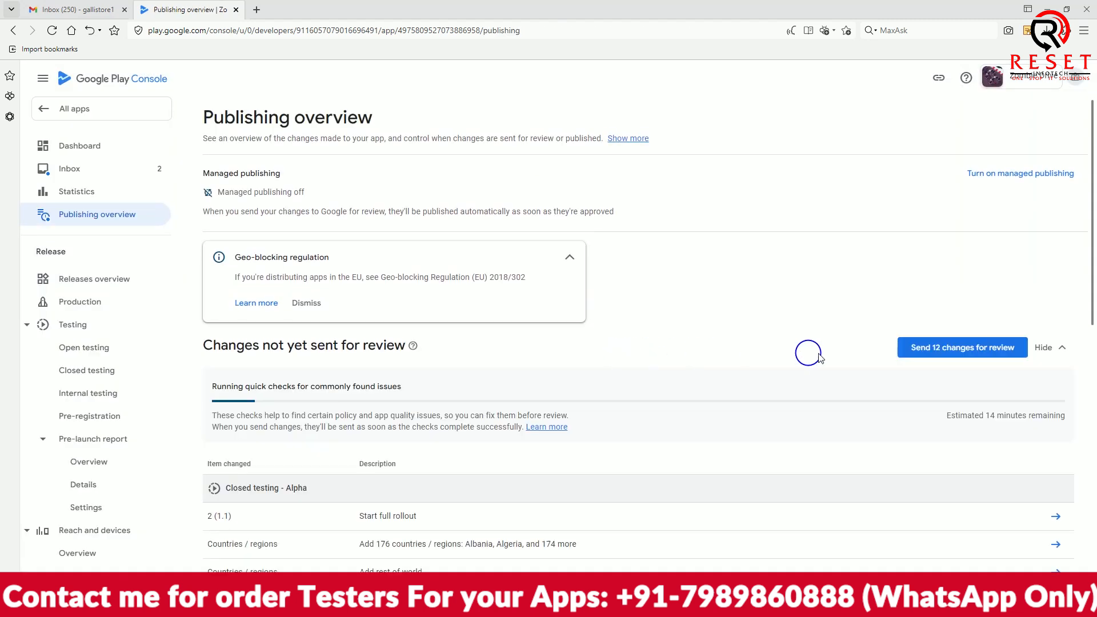
Send the pending changes for review with confirmation, and return to the list of all apps
left_click(928, 347)
left_click(598, 388)
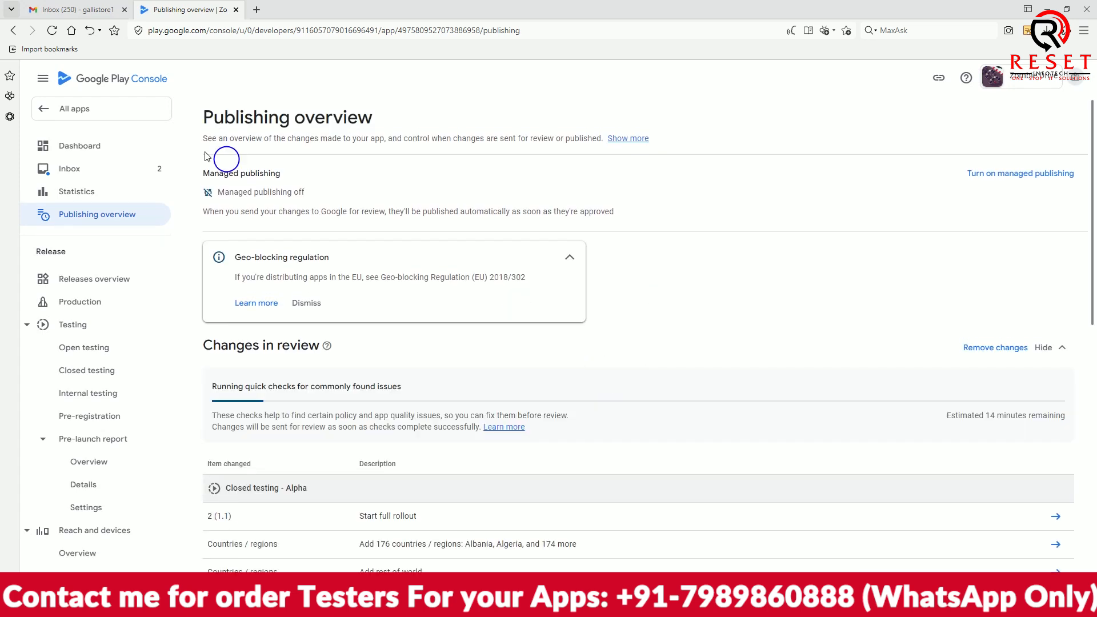
left_click(107, 116)
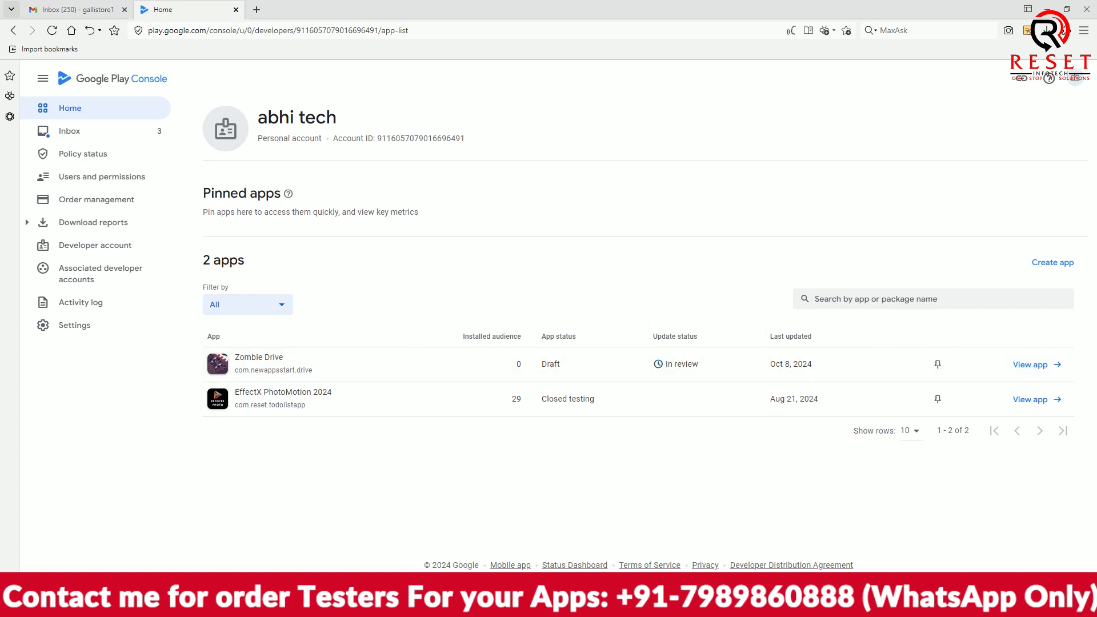
left_click(944, 605)
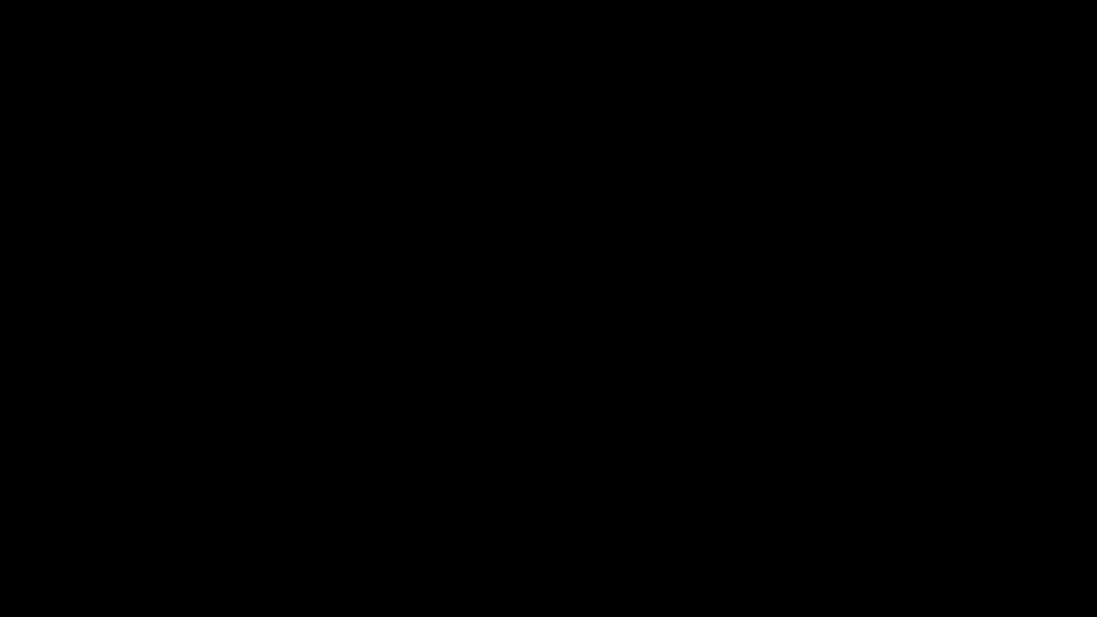